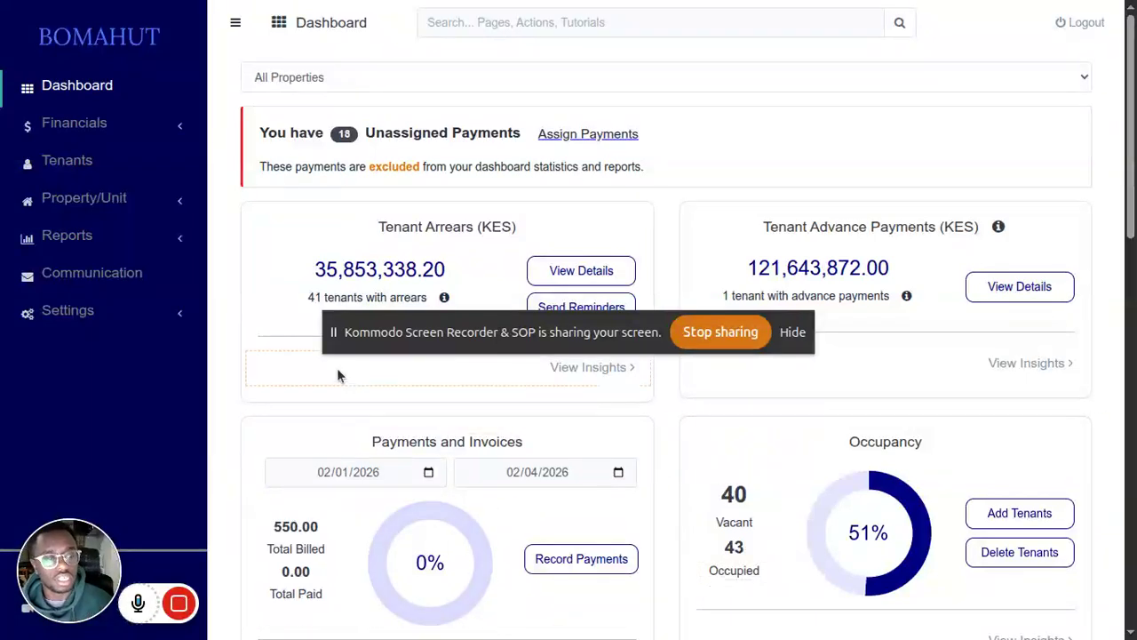
Step: Open the Documents (beta) page within the settings
left_click(181, 323)
scroll(178, 313, "down", 2)
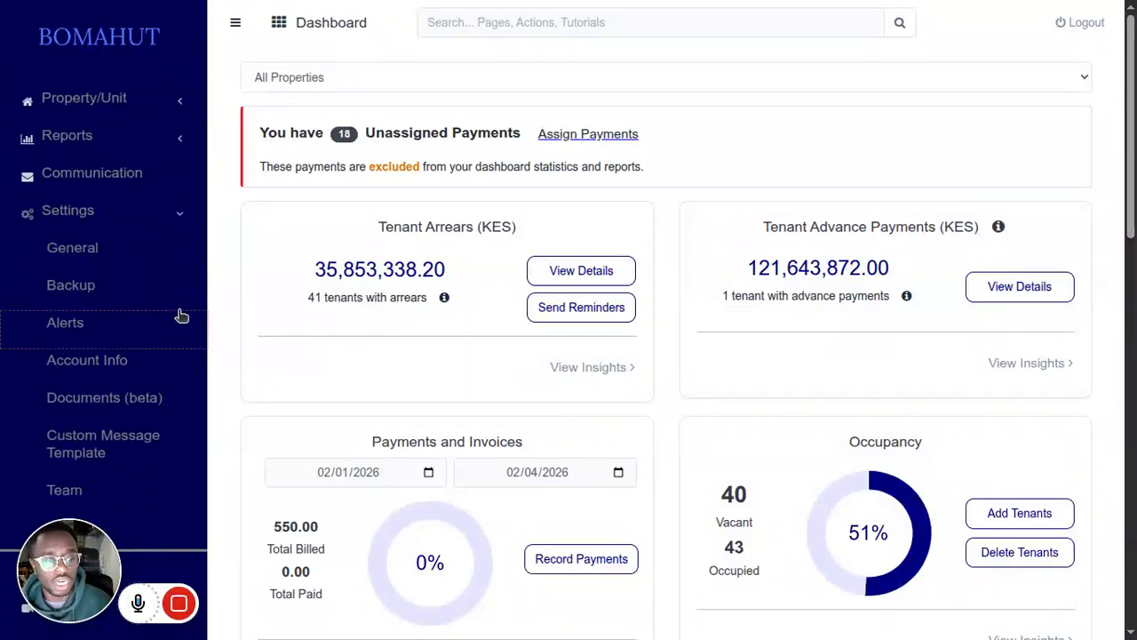
left_click(107, 396)
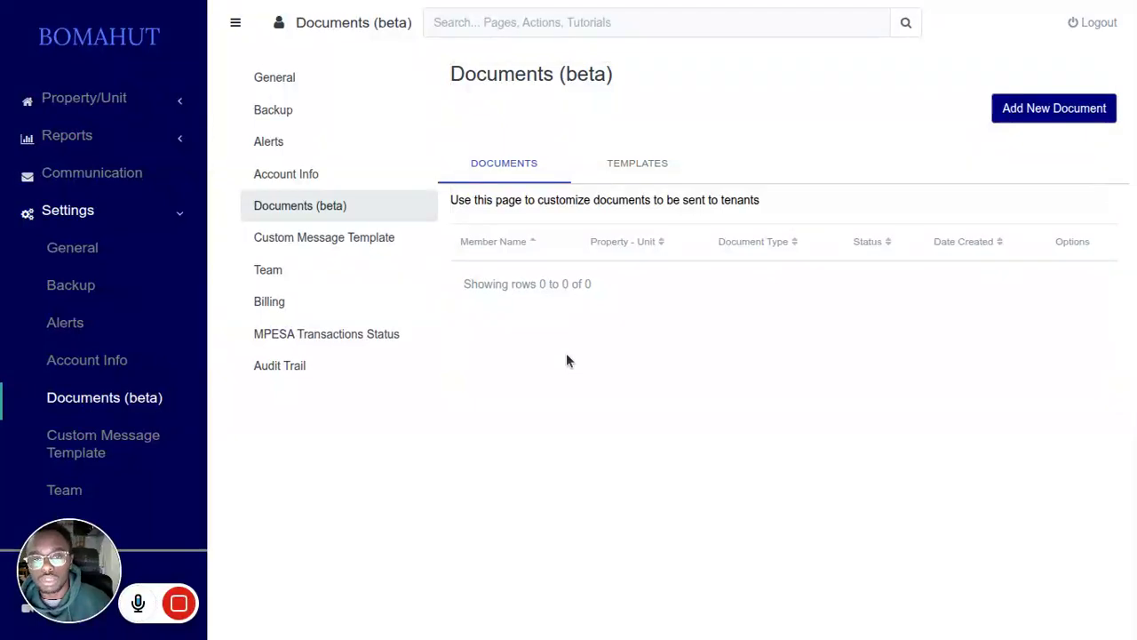
left_click(1003, 119)
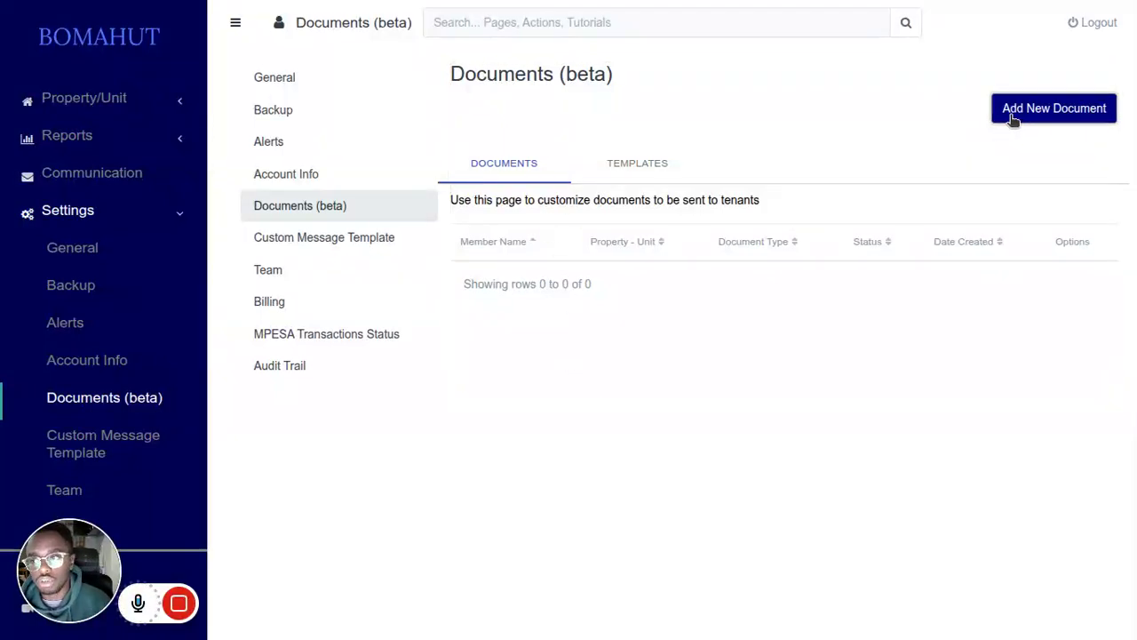
left_click(394, 325)
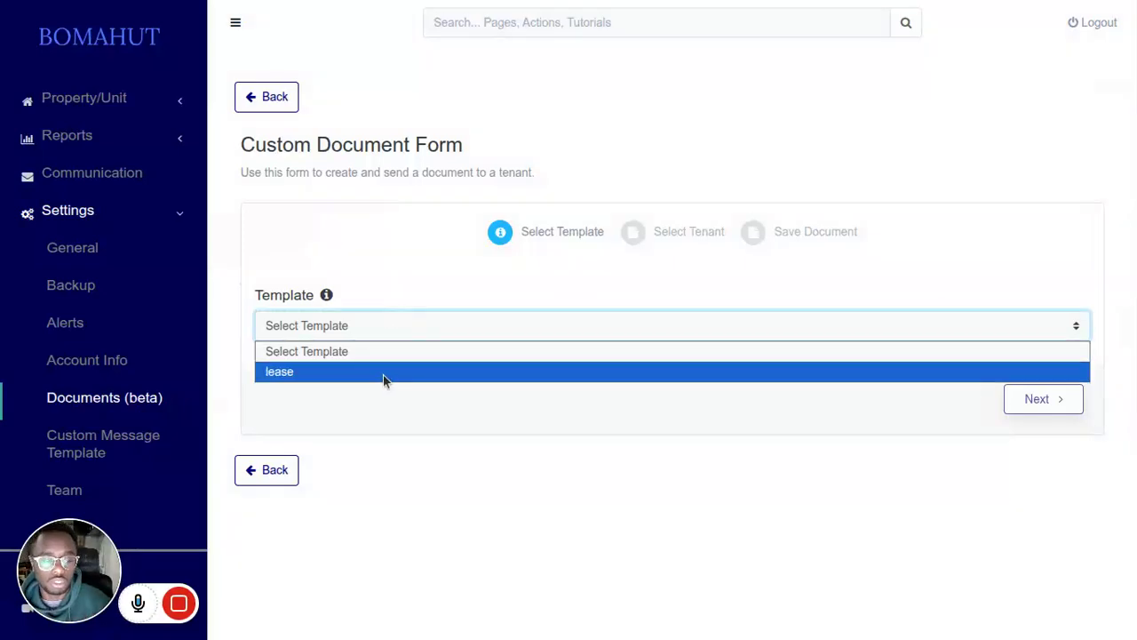
left_click(293, 111)
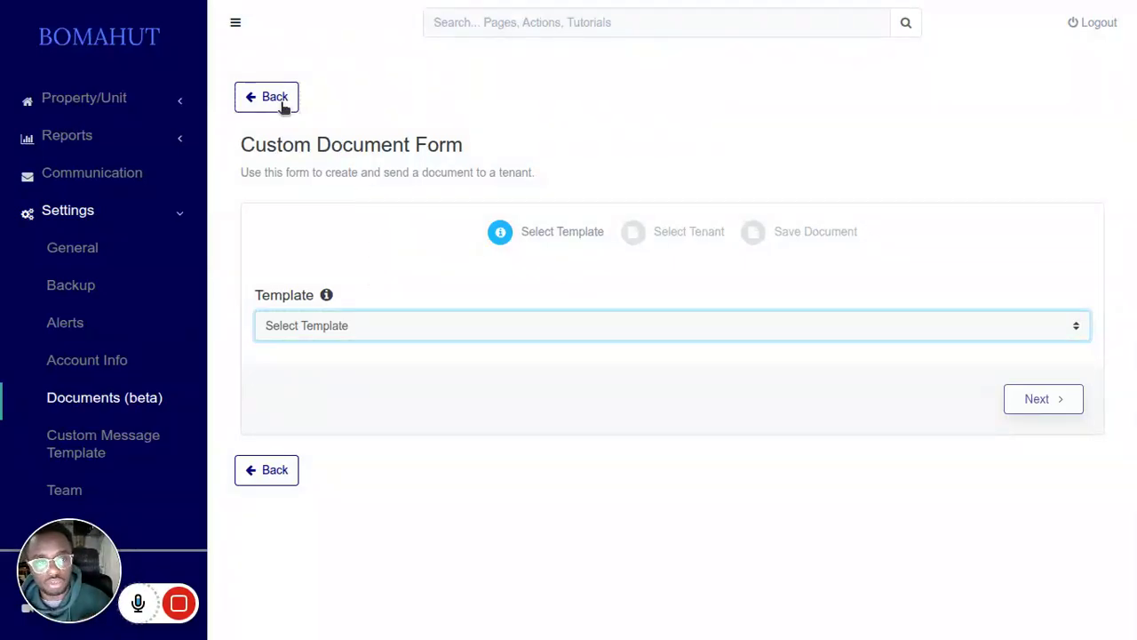
left_click(276, 97)
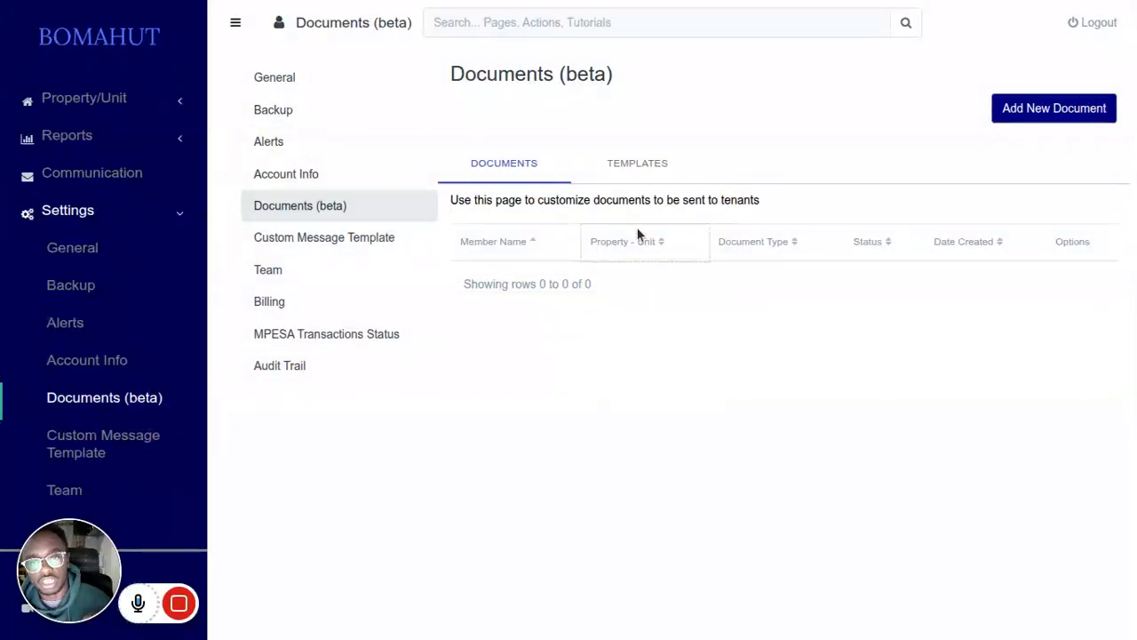
Step: Open the default lease document template for editing and proceed to its text editor, keeping the existing description and type
left_click(636, 174)
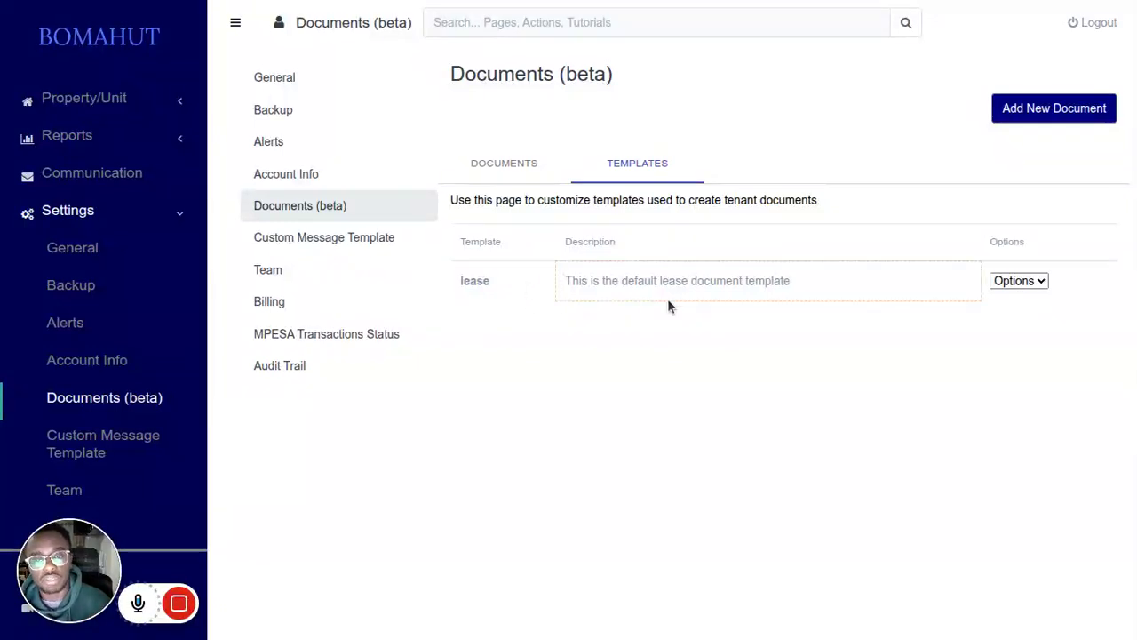
left_click(994, 285)
left_click(1007, 317)
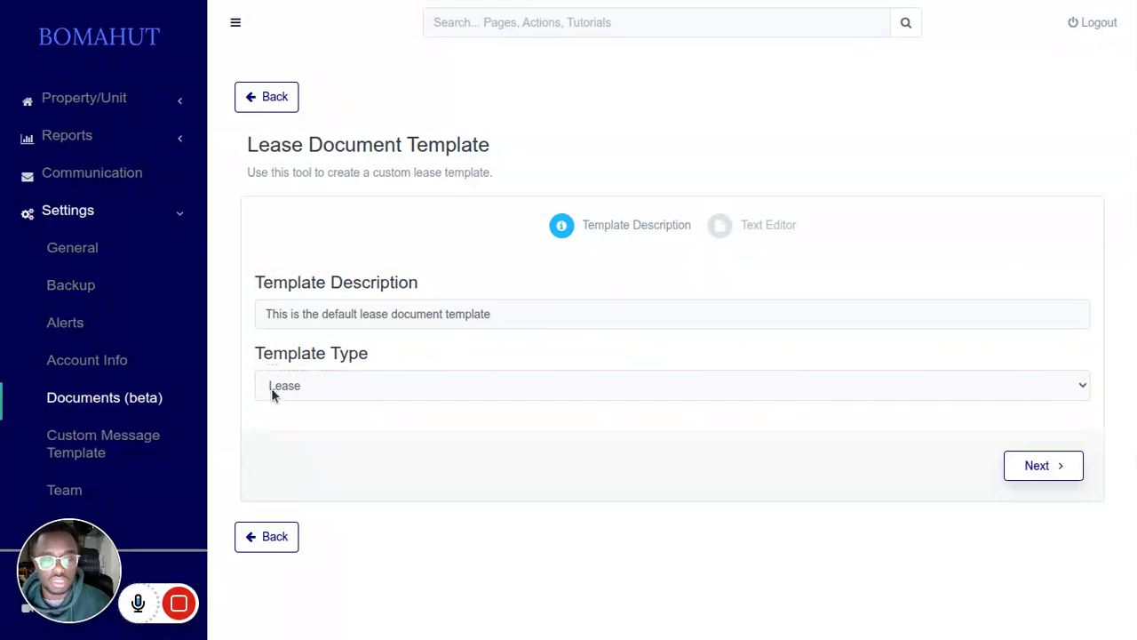
left_click(512, 324)
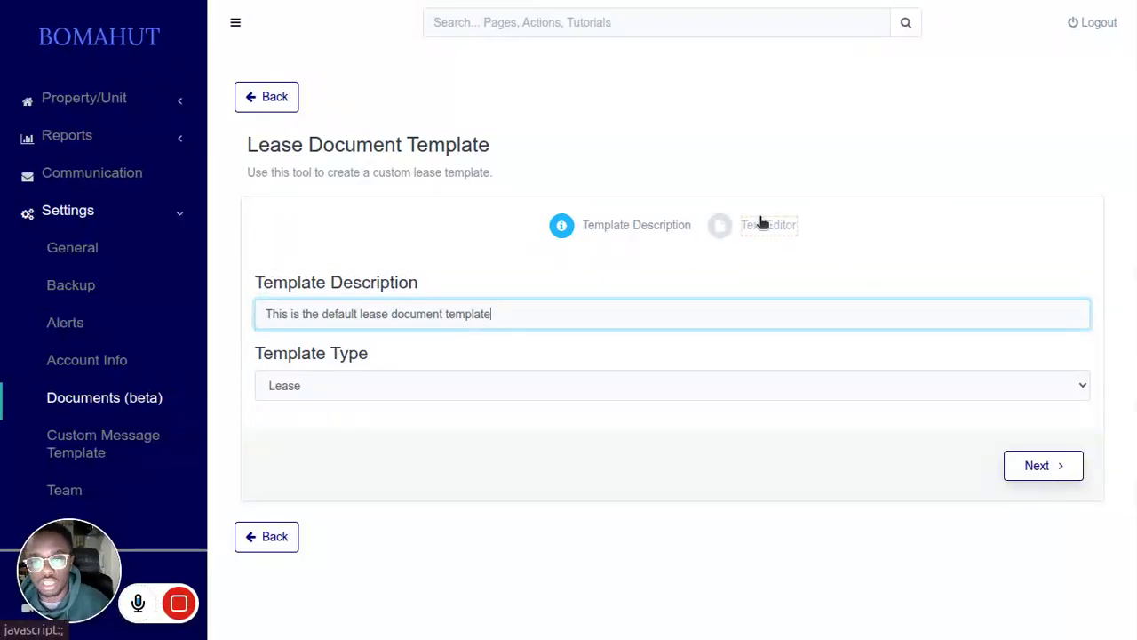
left_click(1046, 468)
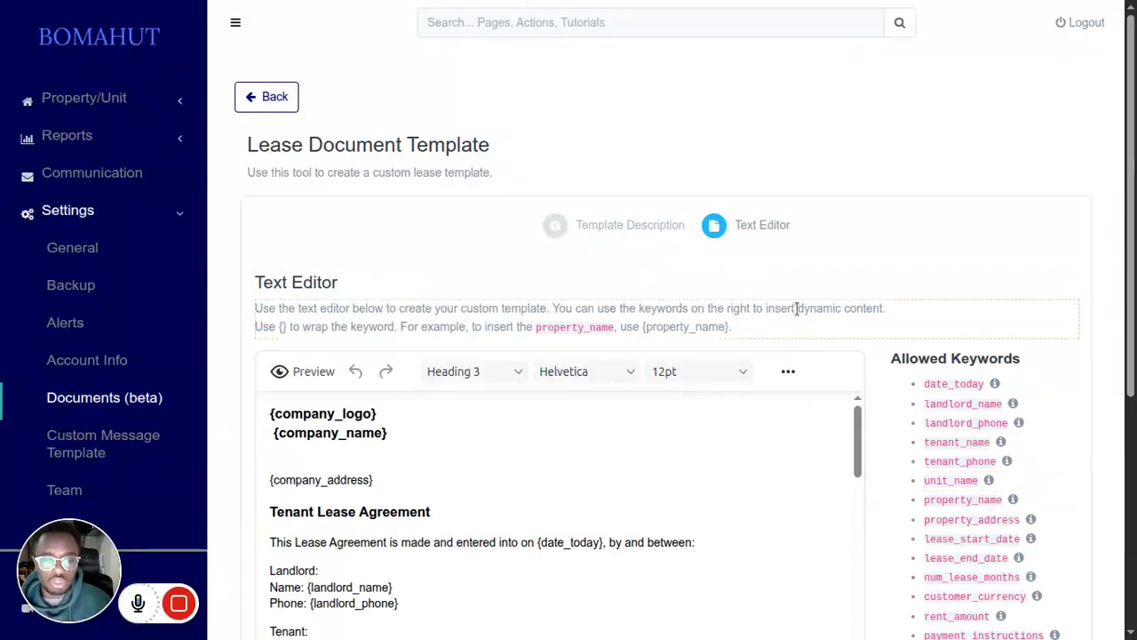
Step: Examine the allowed keywords and read through the sections of the default lease template text
scroll(808, 232, "down", 1)
scroll(808, 232, "down", 1)
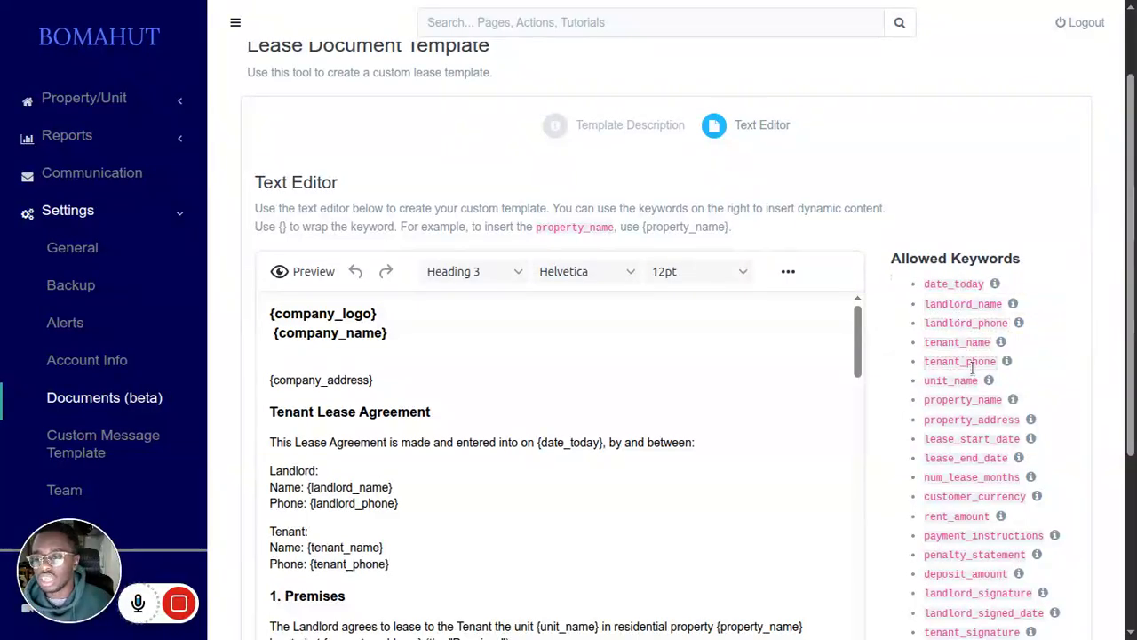
scroll(973, 368, "down", 2)
scroll(968, 375, "up", 2)
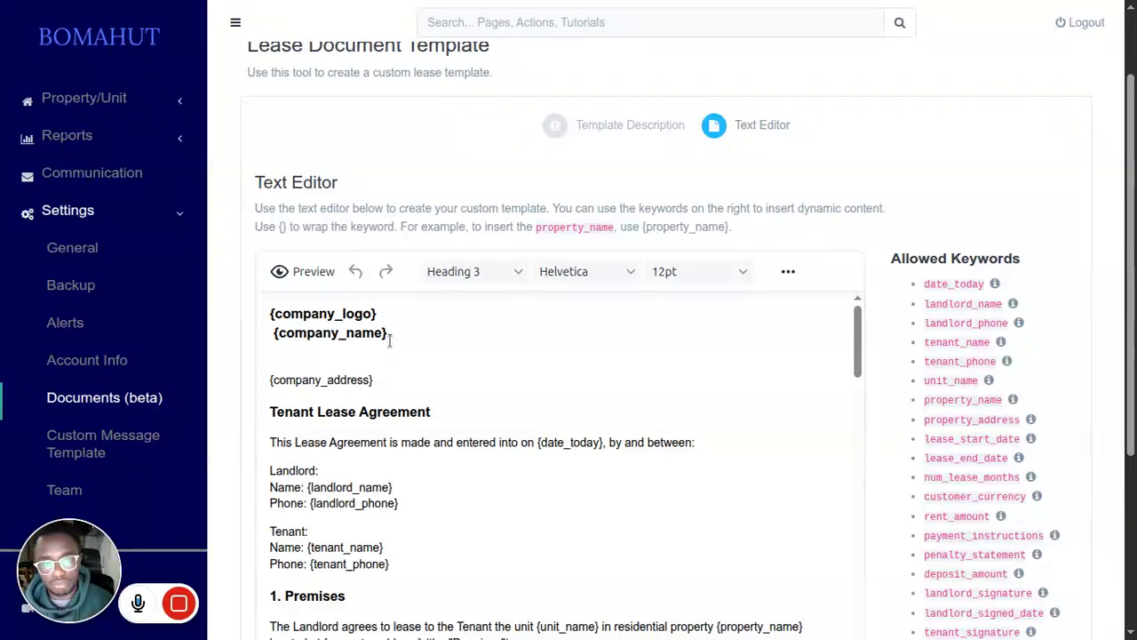
scroll(413, 337, "down", 4)
scroll(420, 392, "down", 10)
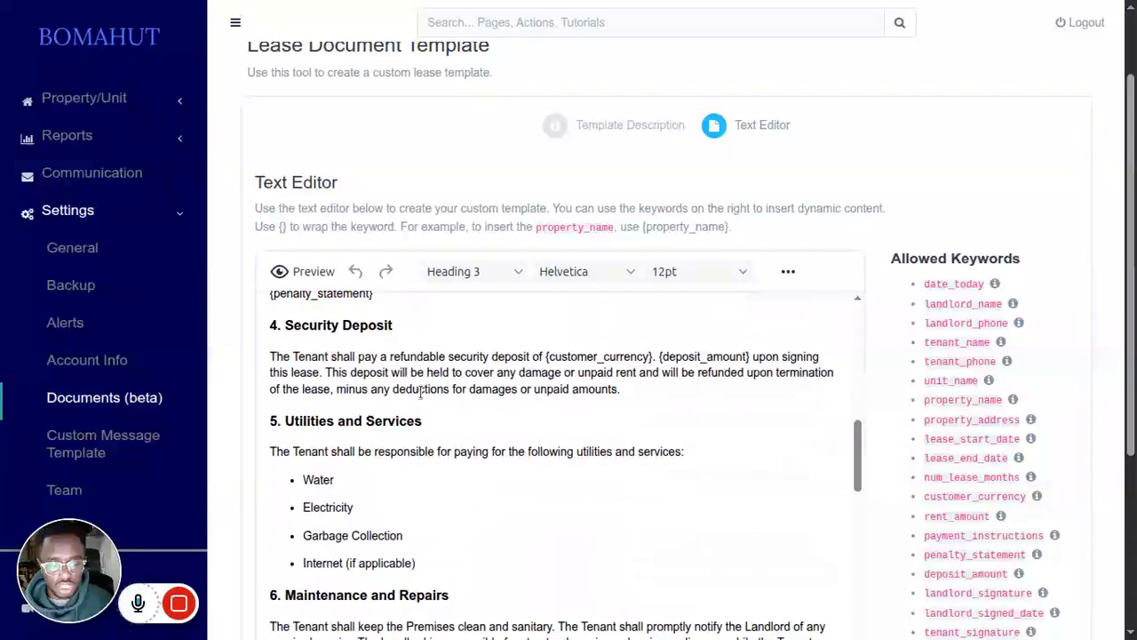
scroll(422, 397, "up", 5)
scroll(422, 397, "up", 8)
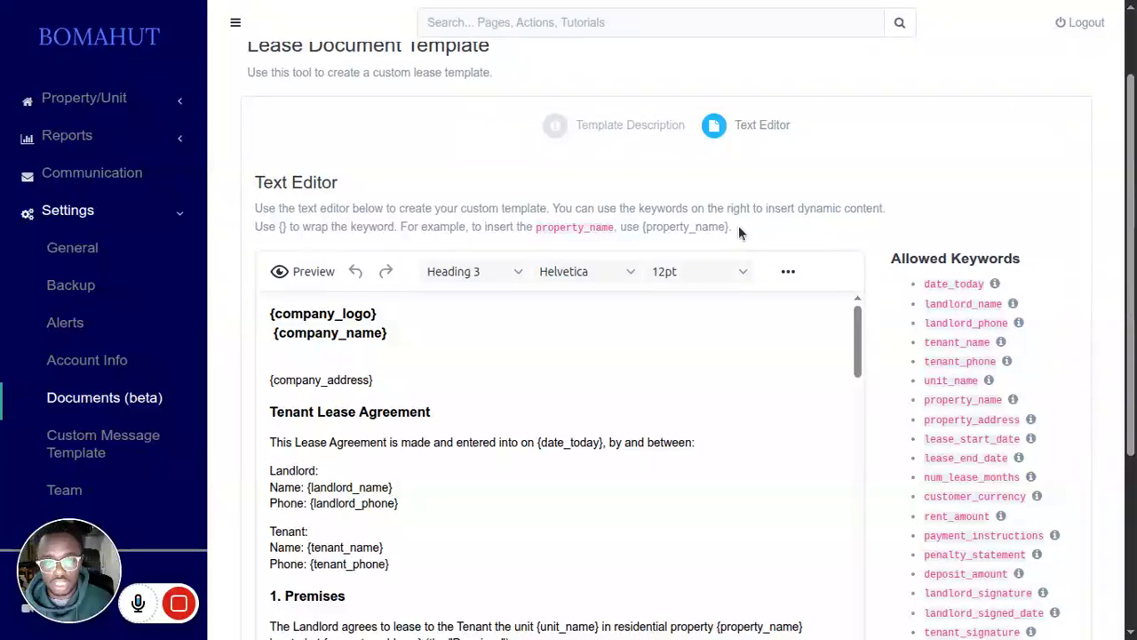
Step: Replace the whole template text with "My name is {landlord_name}" and preview the result
left_click(659, 351)
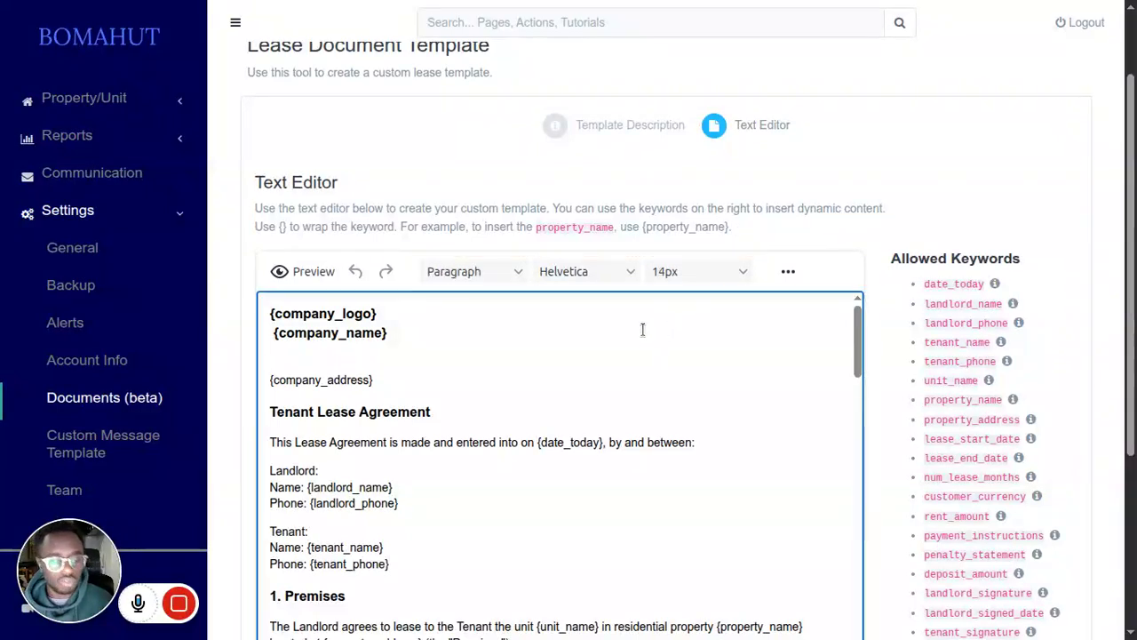
key("ctrl+a")
key("BackSpace")
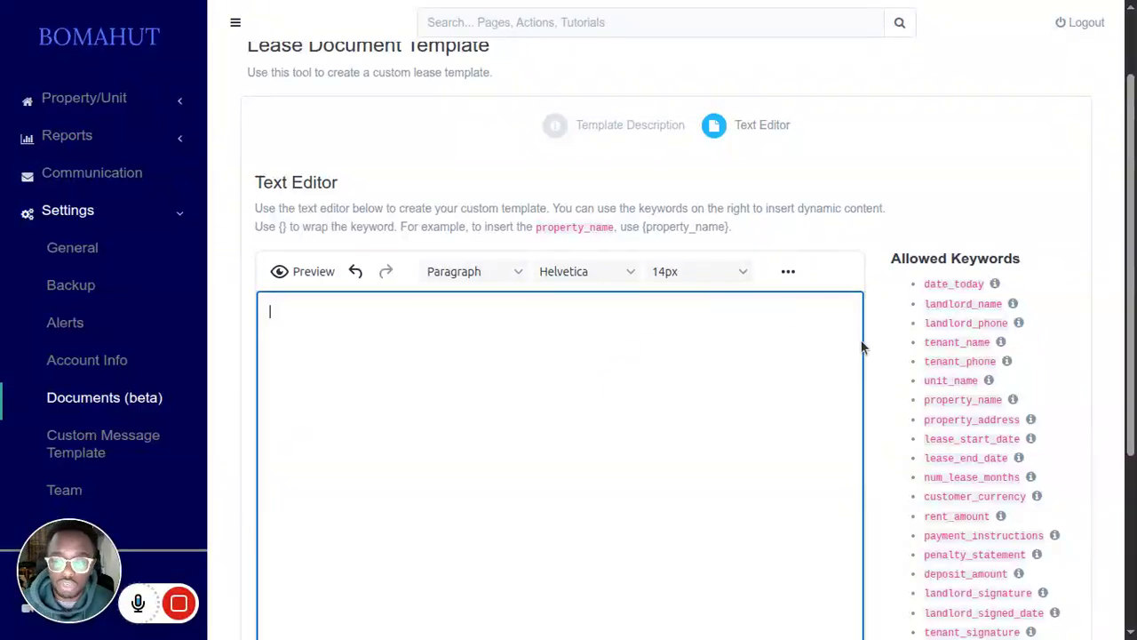
type("My nam")
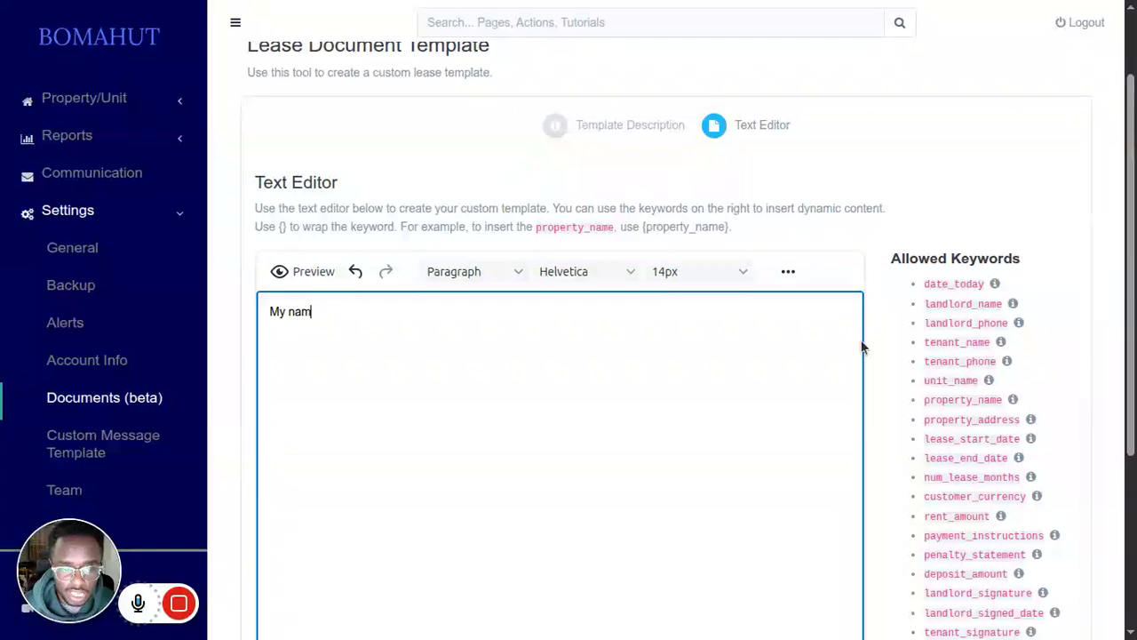
type("e is {")
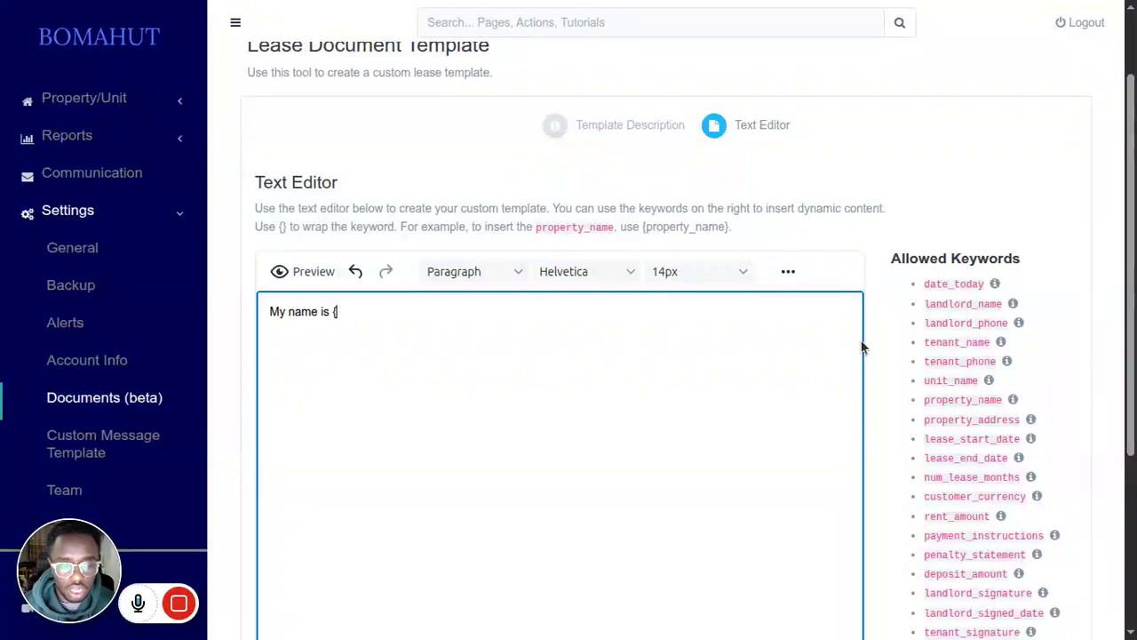
type("landlord")
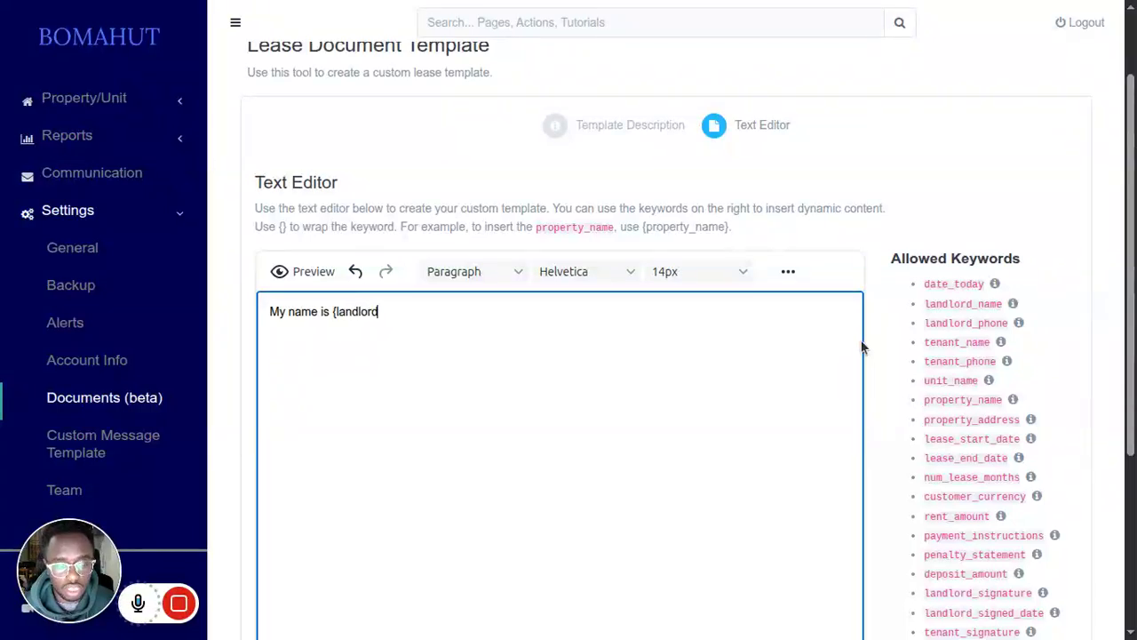
type("_name}")
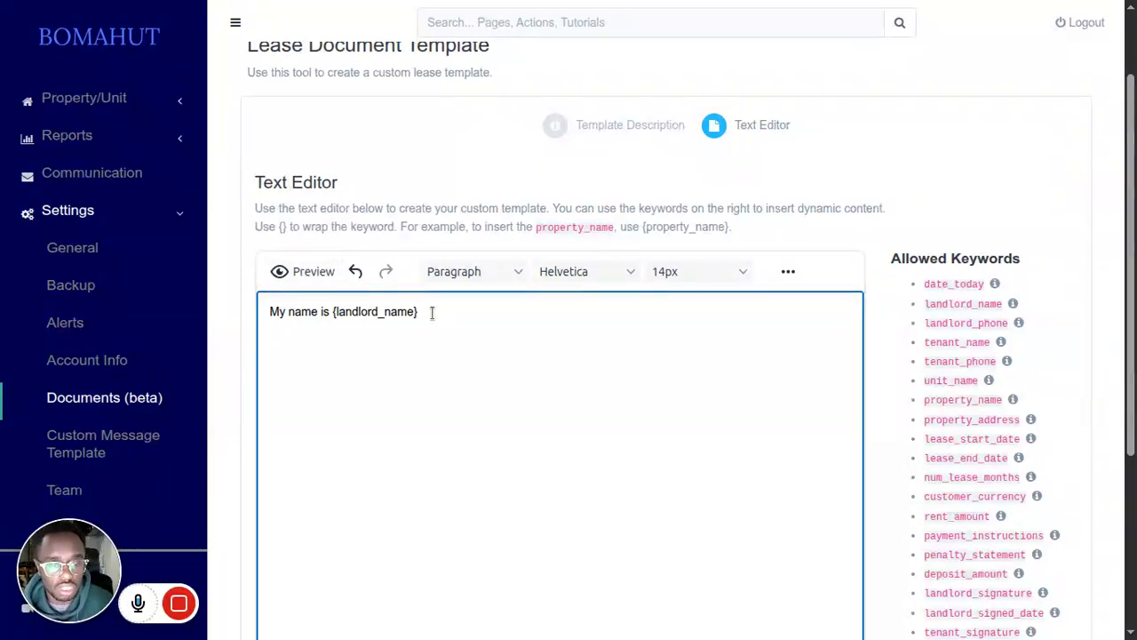
left_click(302, 276)
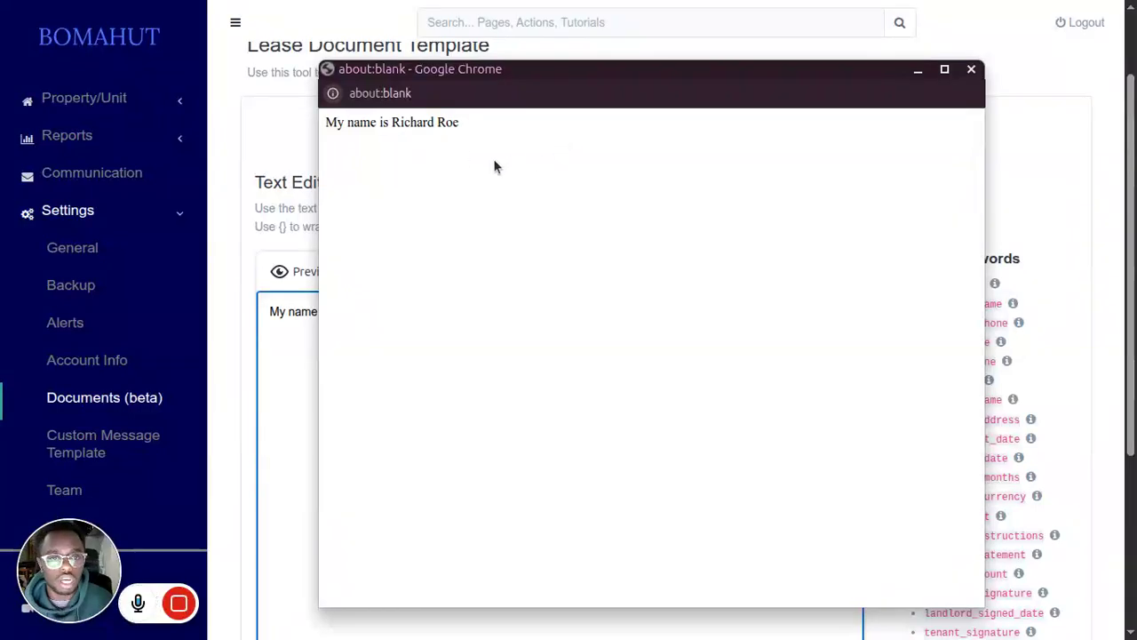
left_click(971, 68)
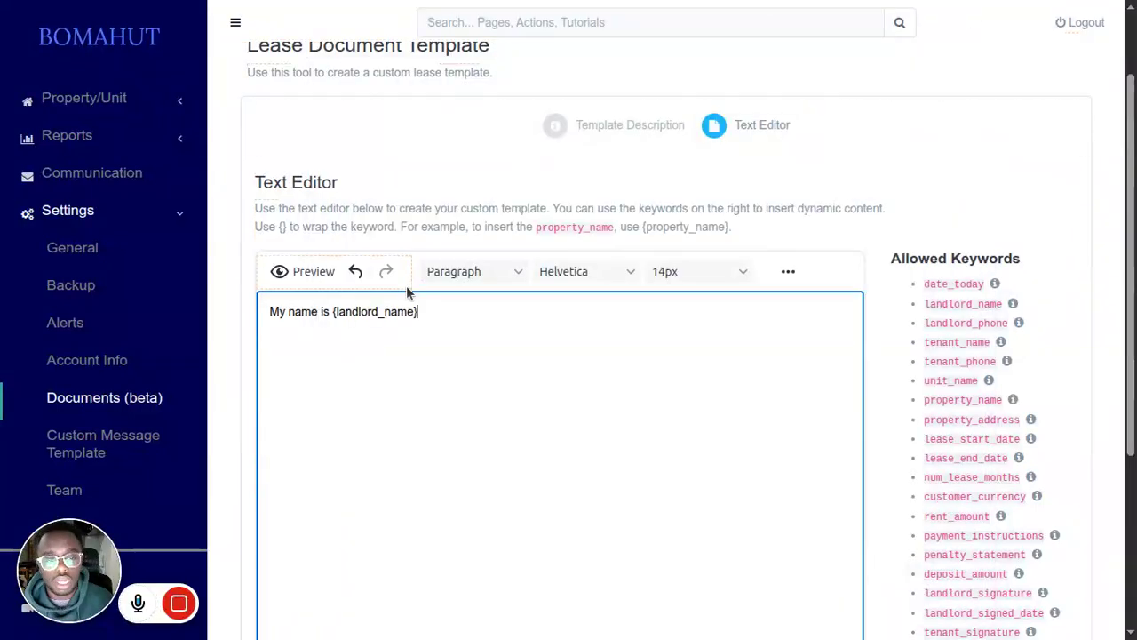
Step: Replace the landlord name keyword in the sentence with {tenant_name}
key("BackSpace")
key("BackSpace")
key("BackSpace")
key("BackSpace")
key("BackSpace")
key("BackSpace")
key("BackSpace")
key("BackSpace")
key("BackSpace")
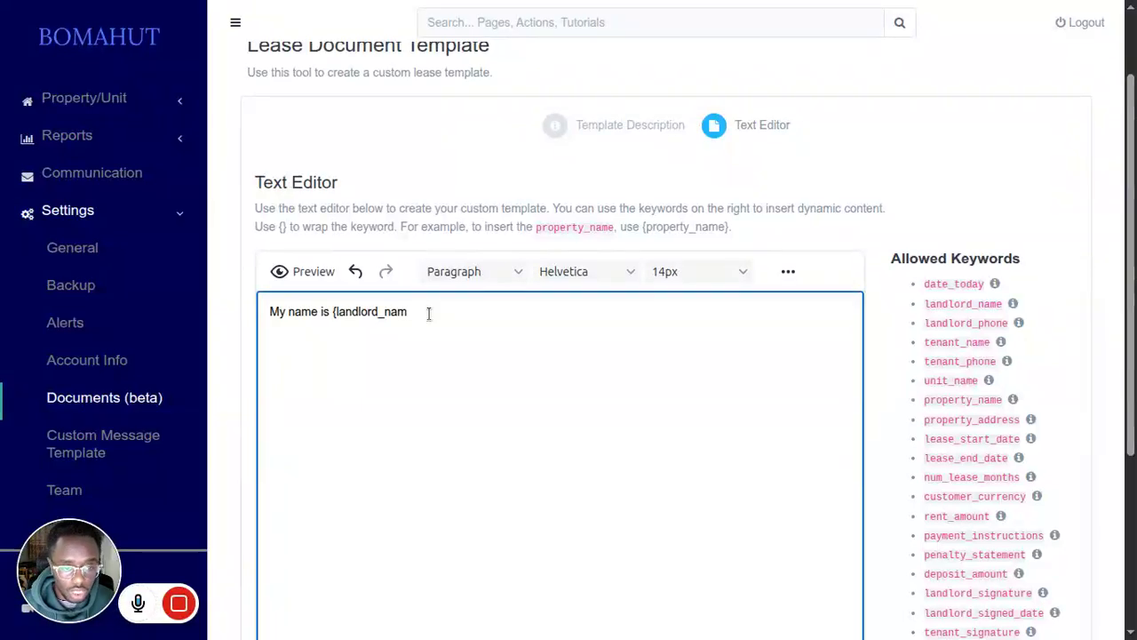
key("BackSpace")
key("BackSpace")
key("BackSpace")
key("BackSpace")
key("BackSpace")
key("BackSpace")
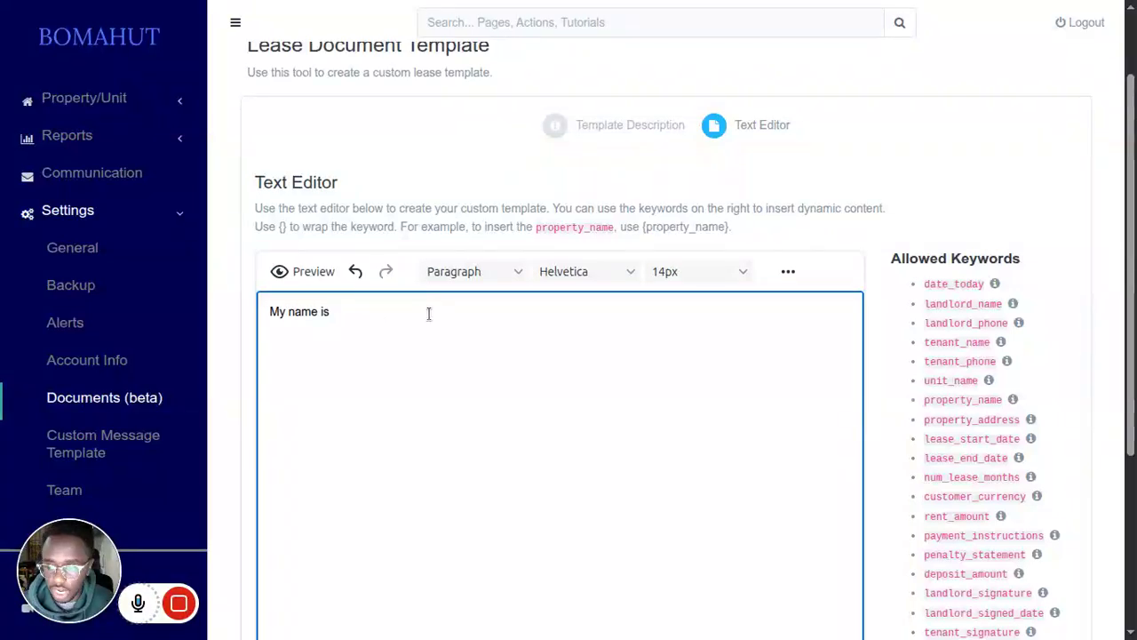
type("{tenant_name} . I live in")
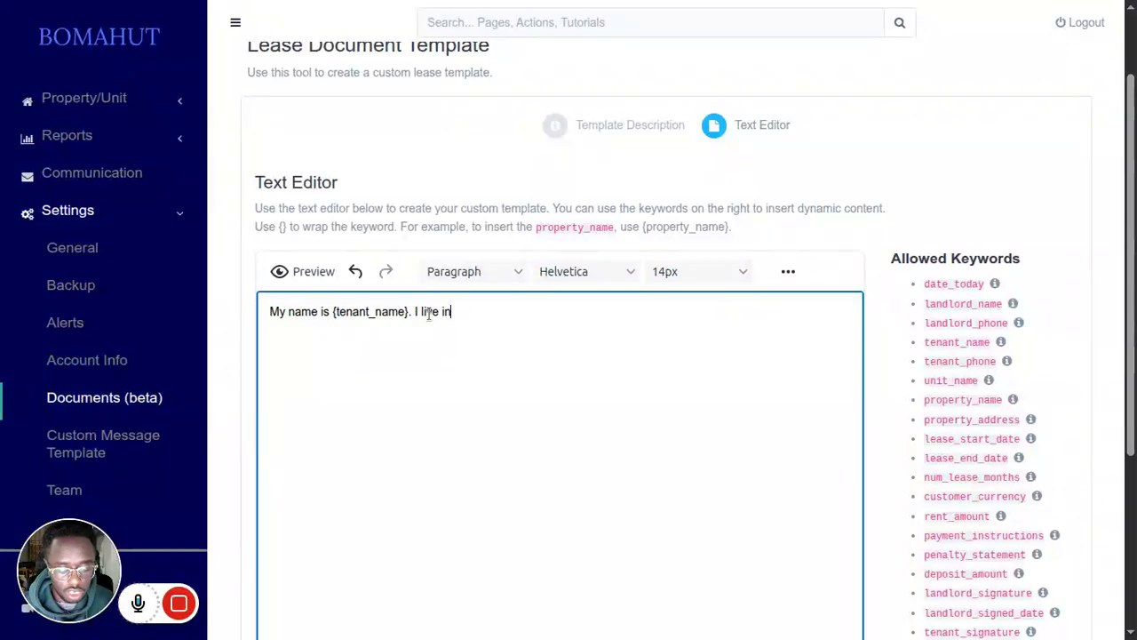
type(" property")
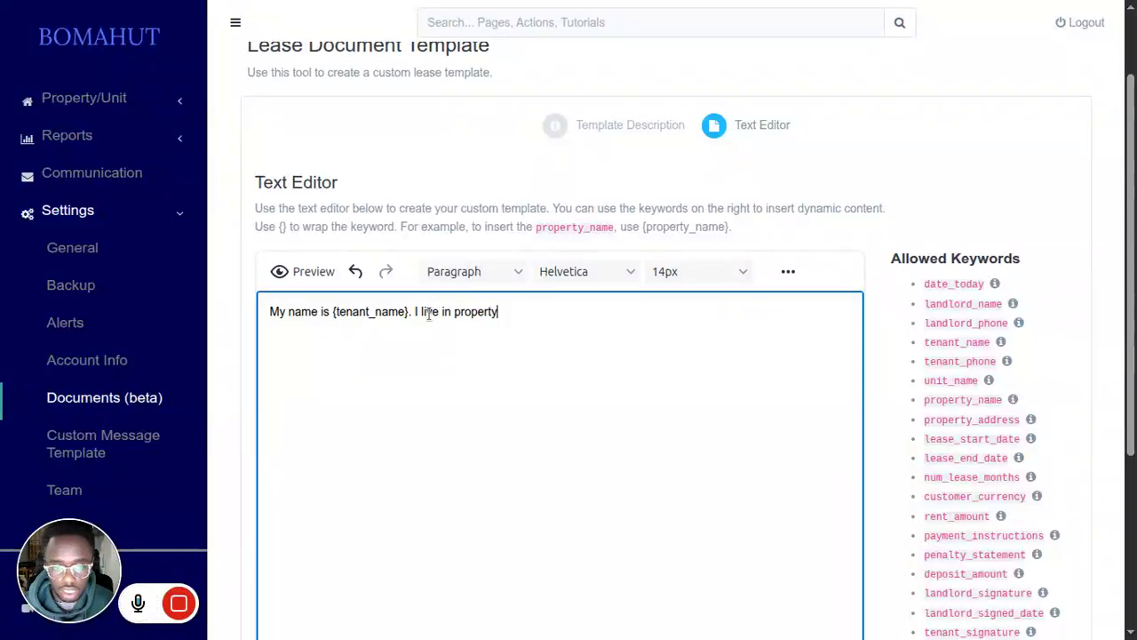
type(" {proper")
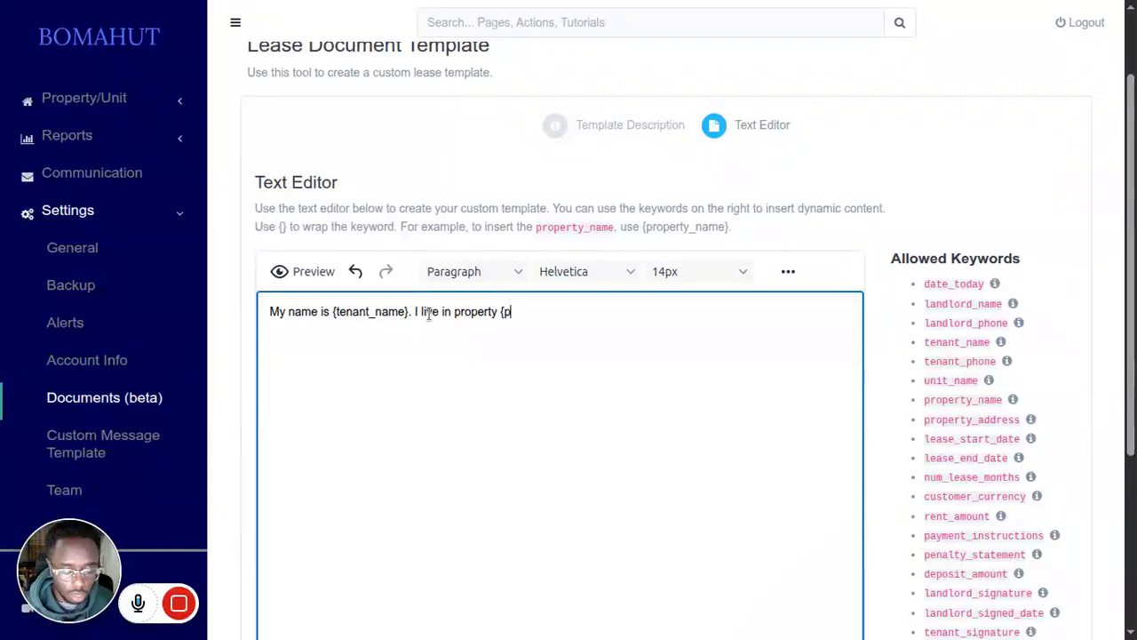
type("ty")
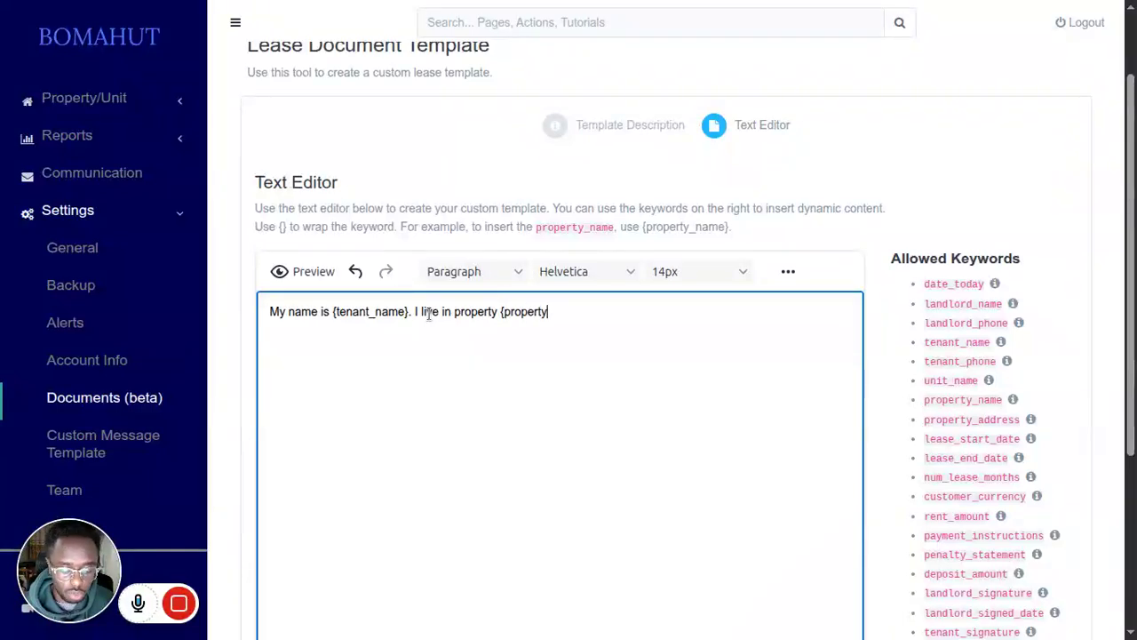
type("_name")
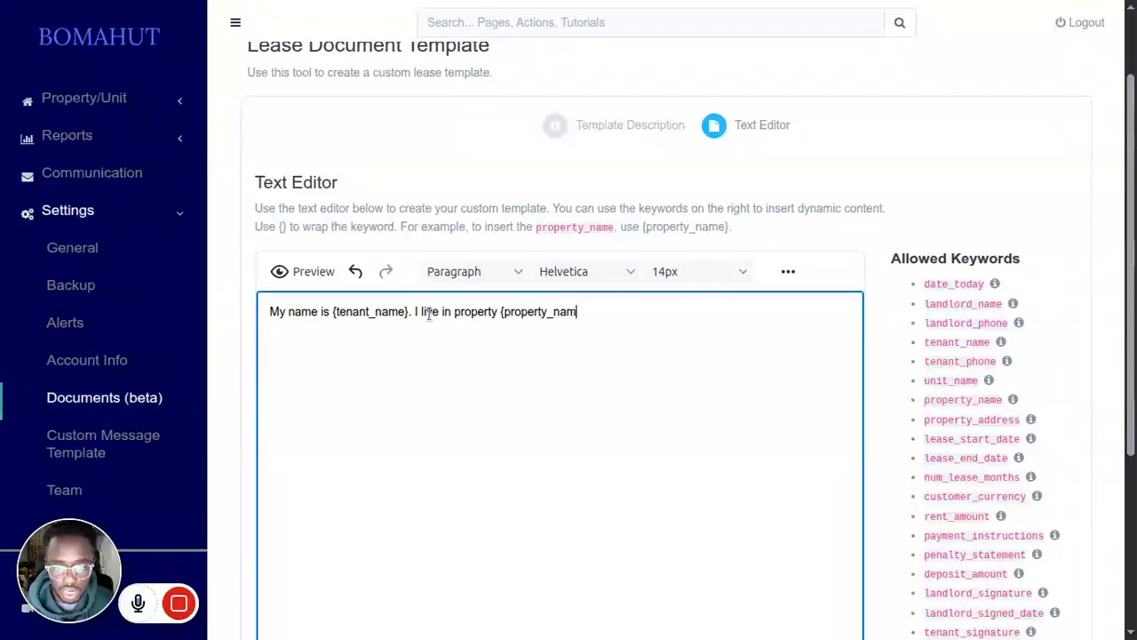
type("} unit")
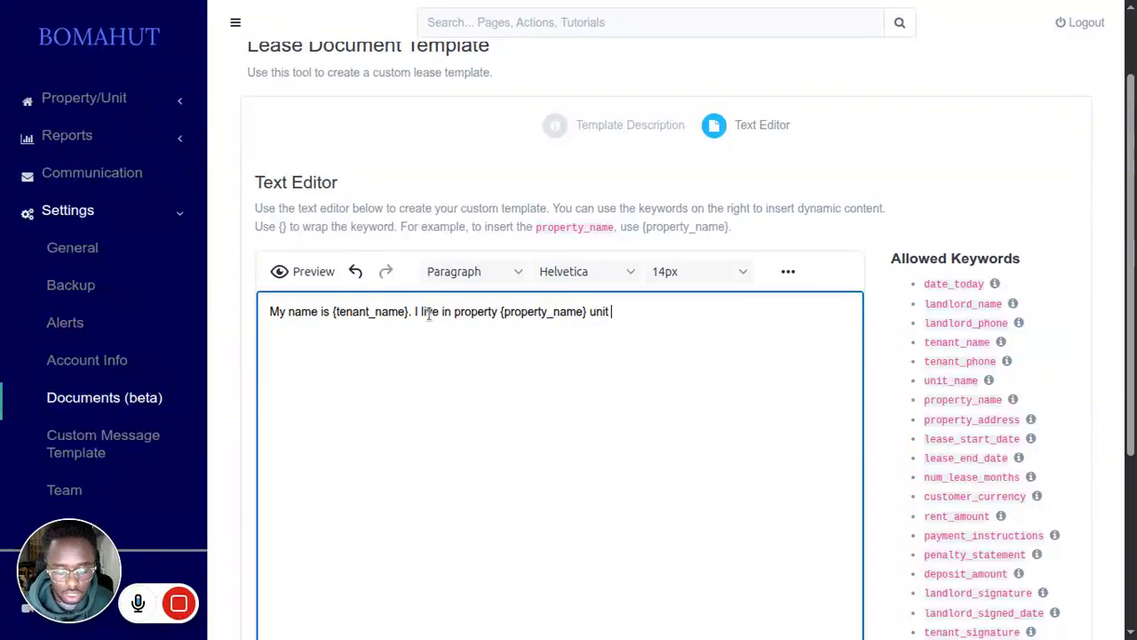
Step: Continue the template text after the tenant keyword with ". I live in property {property_name} unit: {unit_name"
key("BackSpace")
type(": {unit_name")
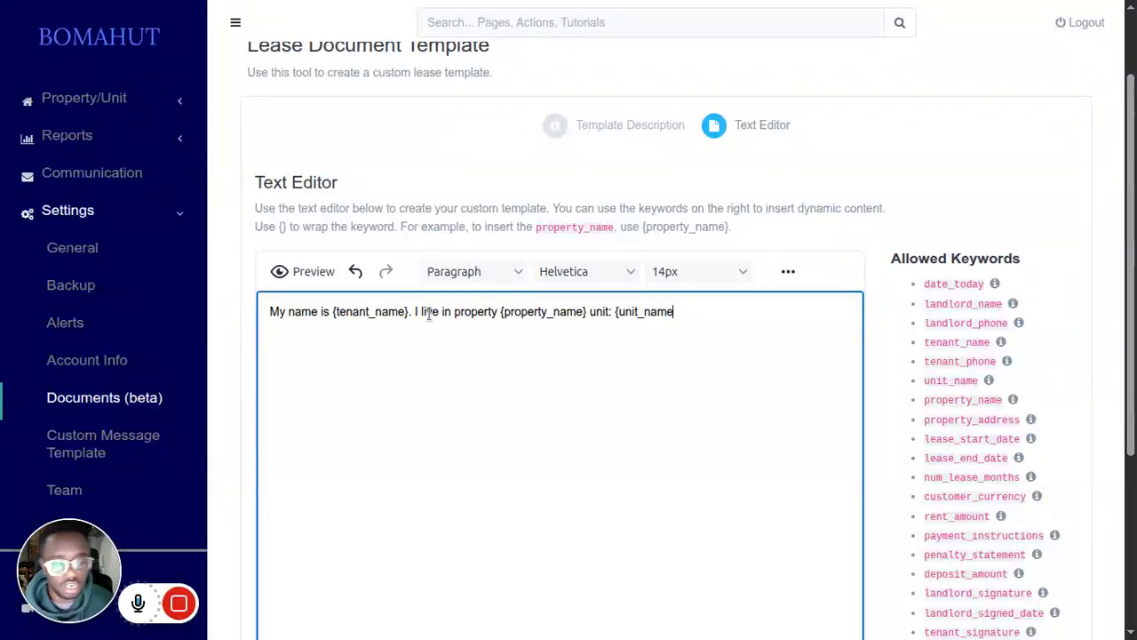
Step: Preview the edited template text, close the preview and review the list of allowed keywords
left_click(313, 273)
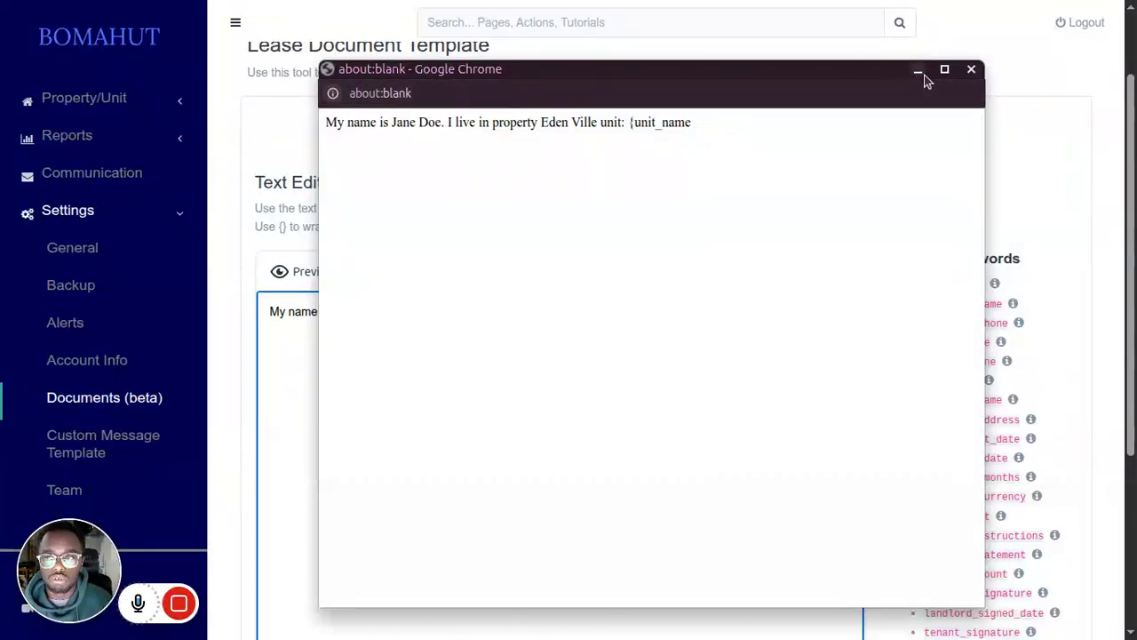
left_click(971, 69)
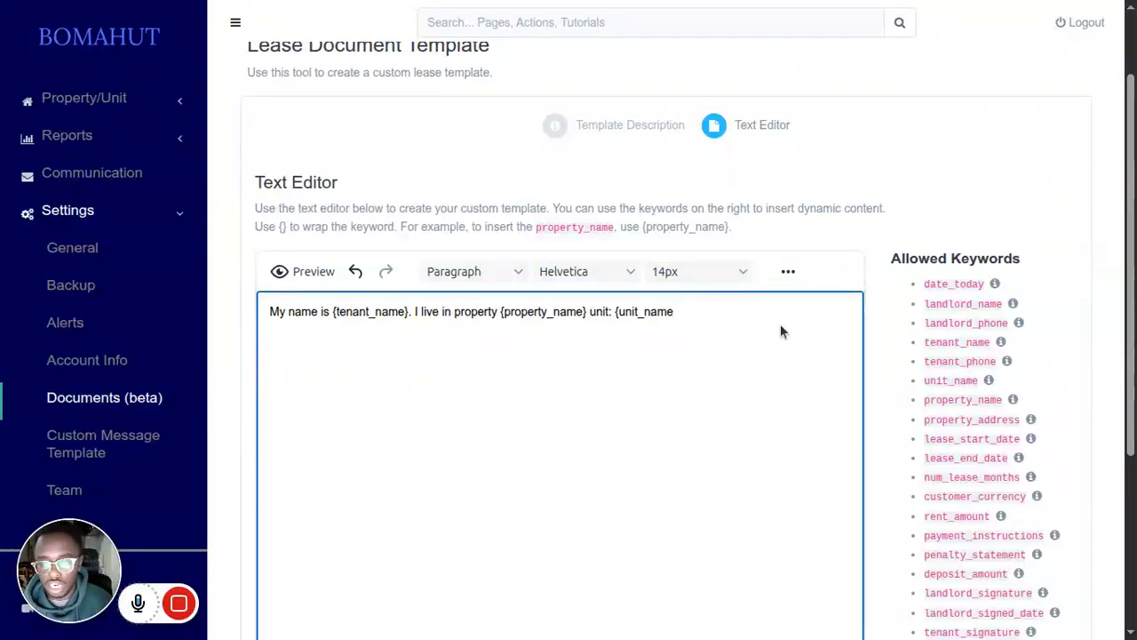
scroll(999, 284, "down", 2)
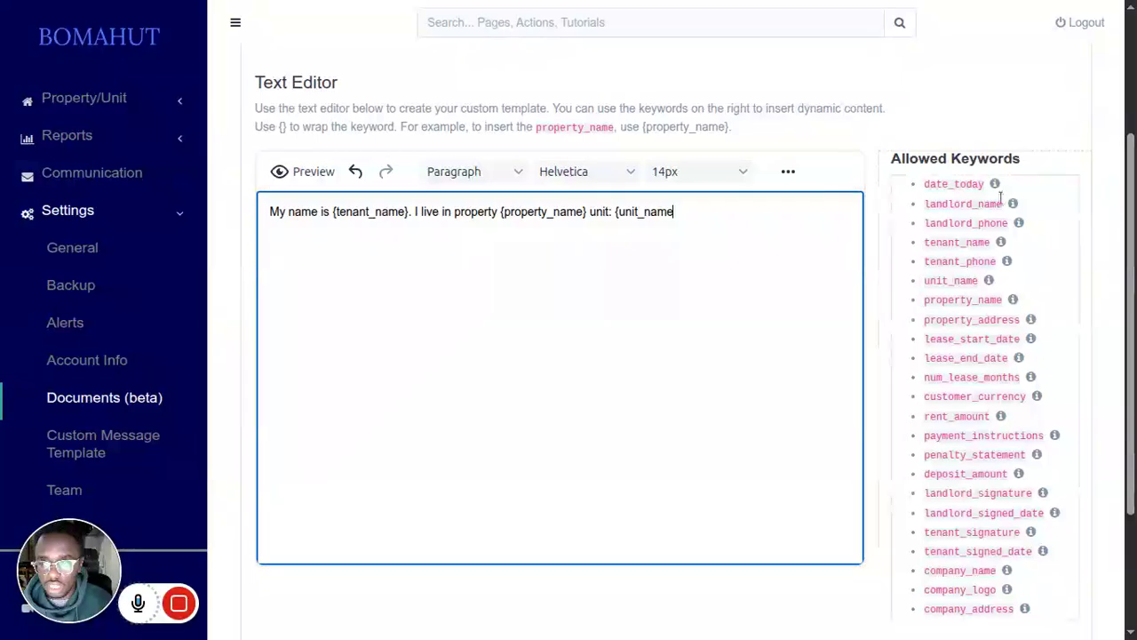
scroll(1013, 302, "up", 2)
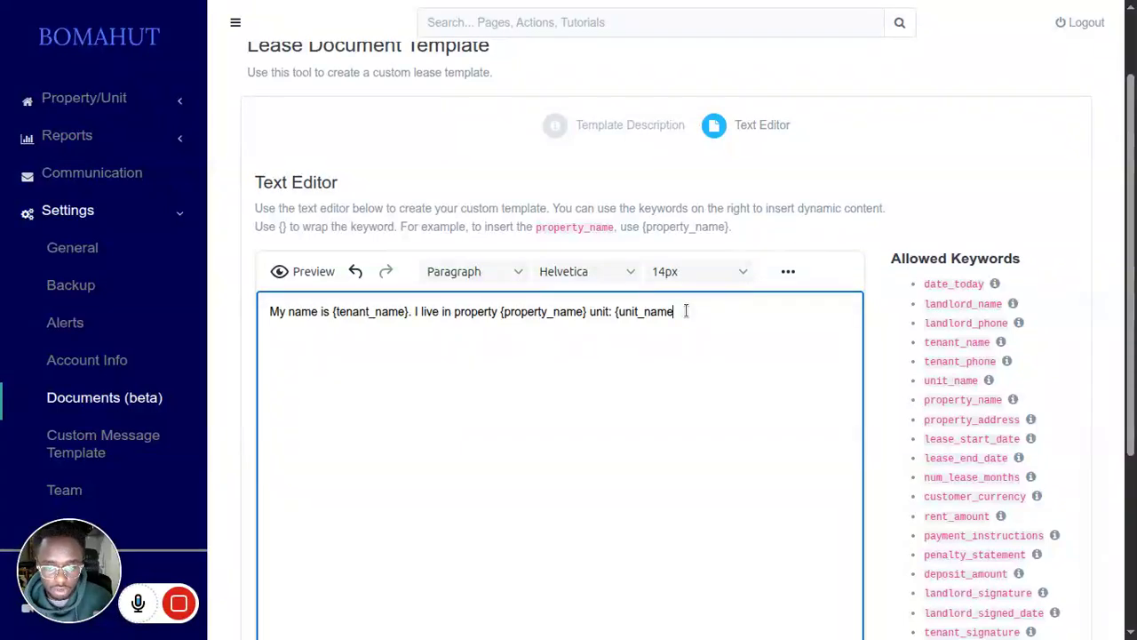
Step: Complete the {unit_name} keyword with its closing brace, preview the test sentence and close the preview
type("}")
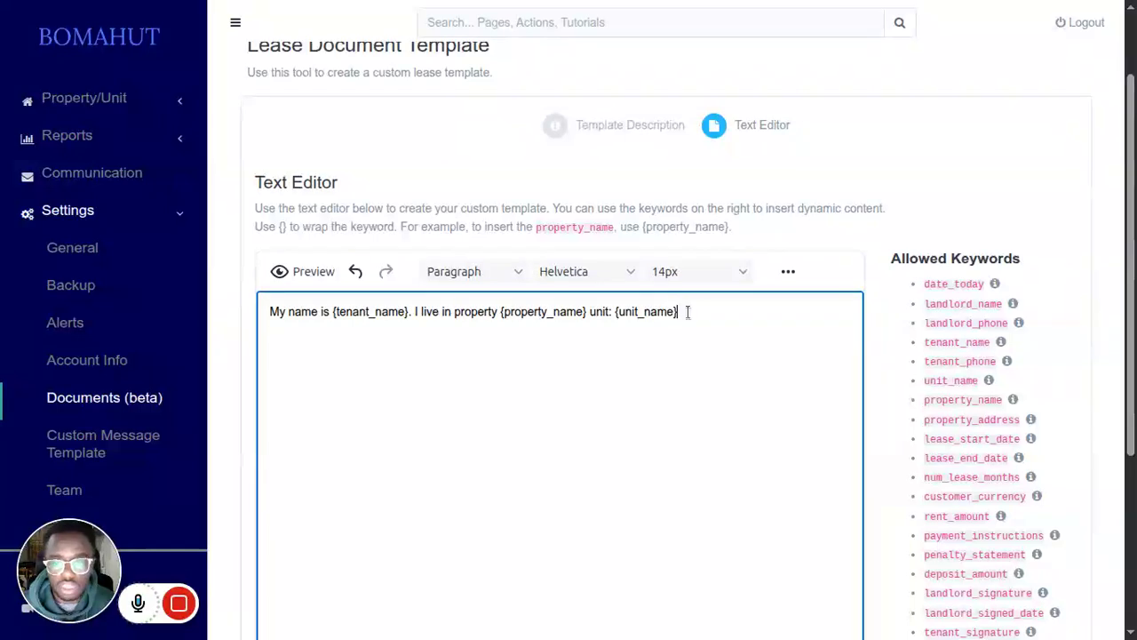
left_click(326, 271)
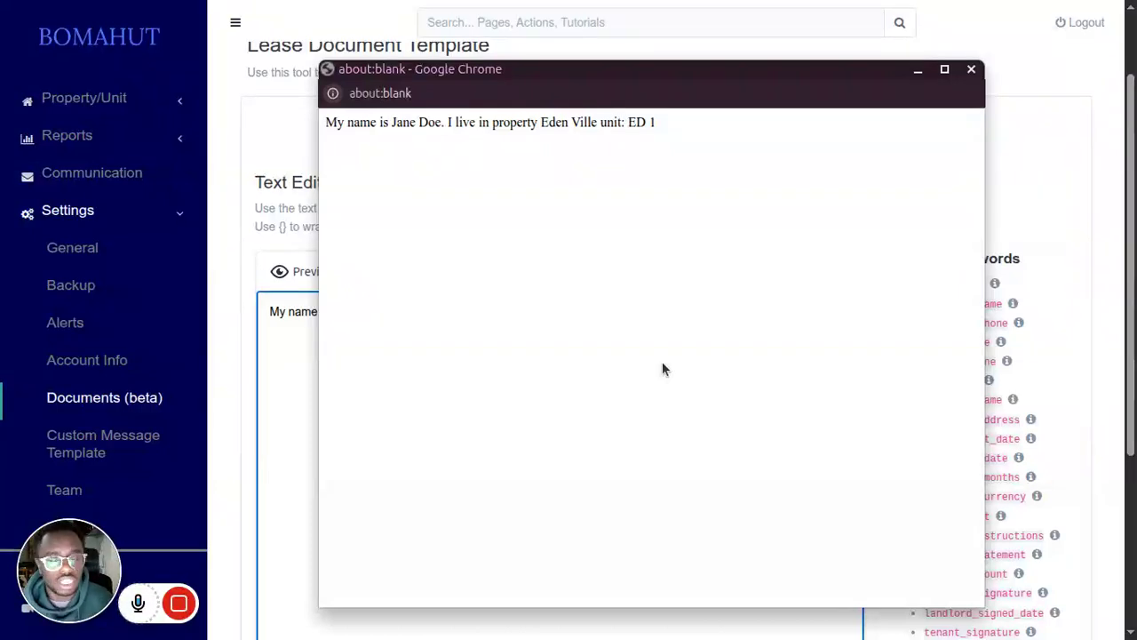
left_click(972, 69)
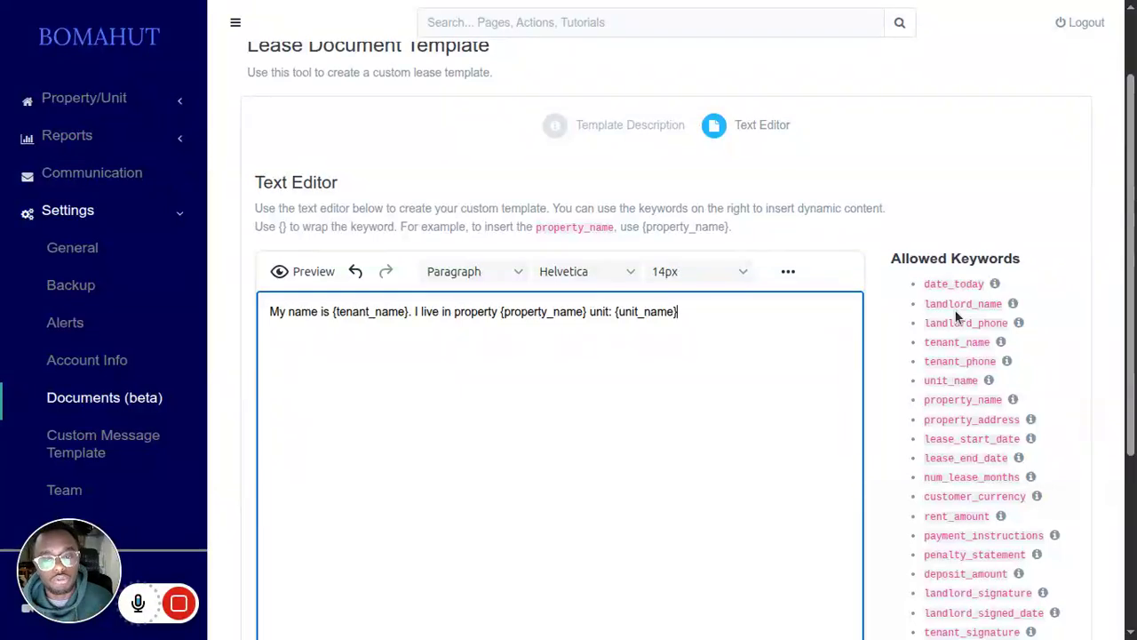
Step: Undo the test sentence edits until the default lease template text is restored, and clear the text selection
key("ctrl+z")
key("ctrl+z")
key("ctrl+z")
key("ctrl+z")
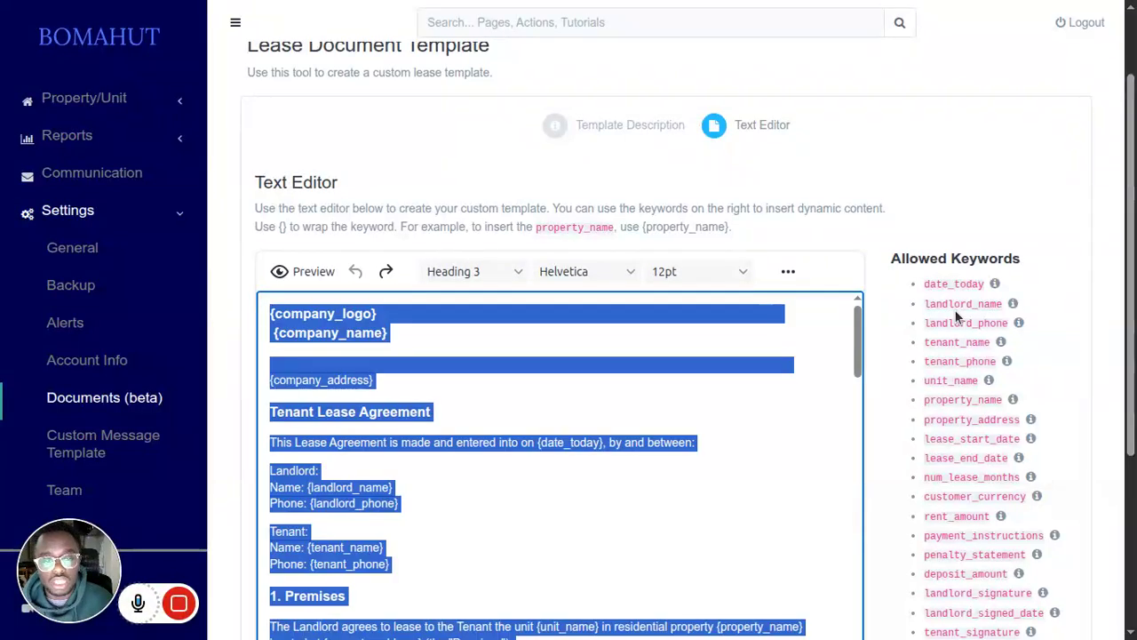
left_click(766, 442)
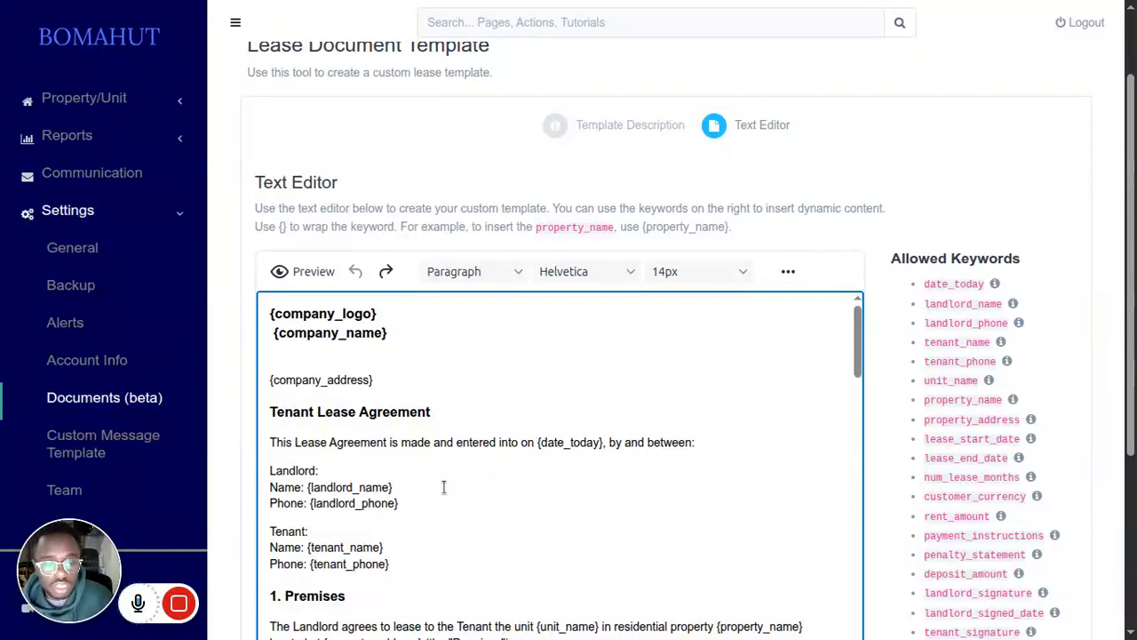
Step: Preview the full lease template, check how its keywords are filled in through the late payment penalty statement, and close the preview
scroll(447, 486, "down", 1)
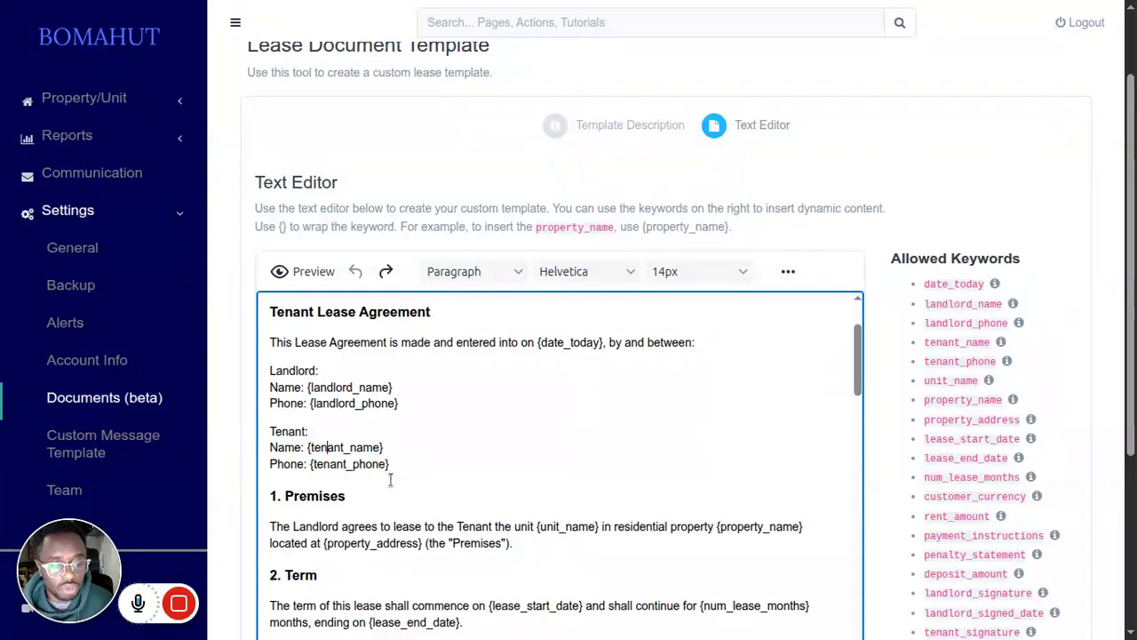
scroll(562, 458, "down", 1)
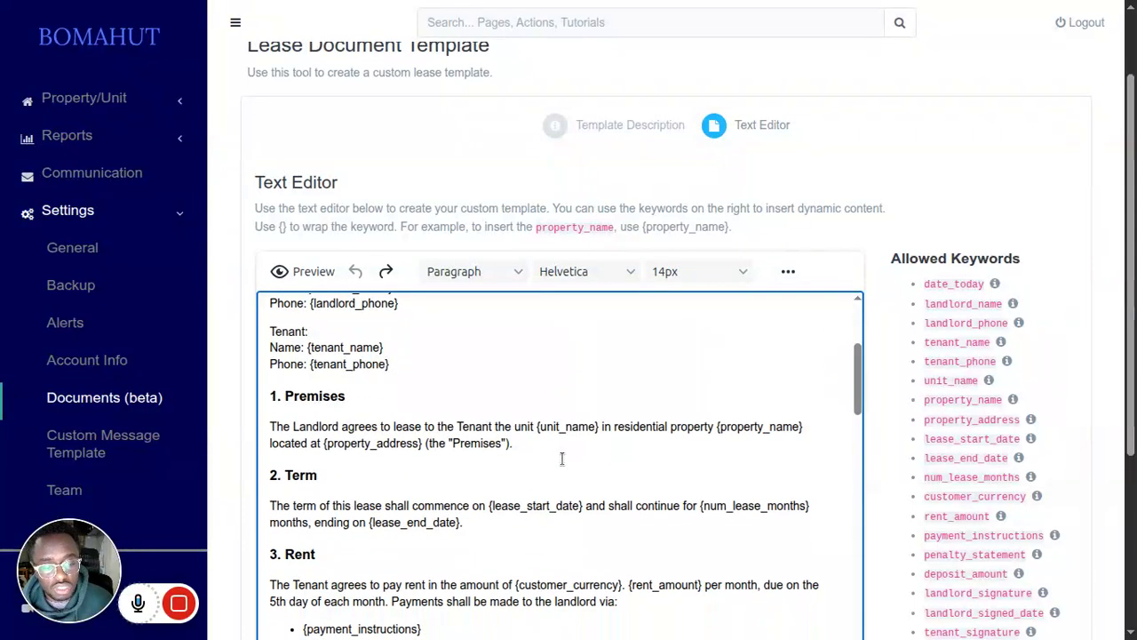
left_click(302, 271)
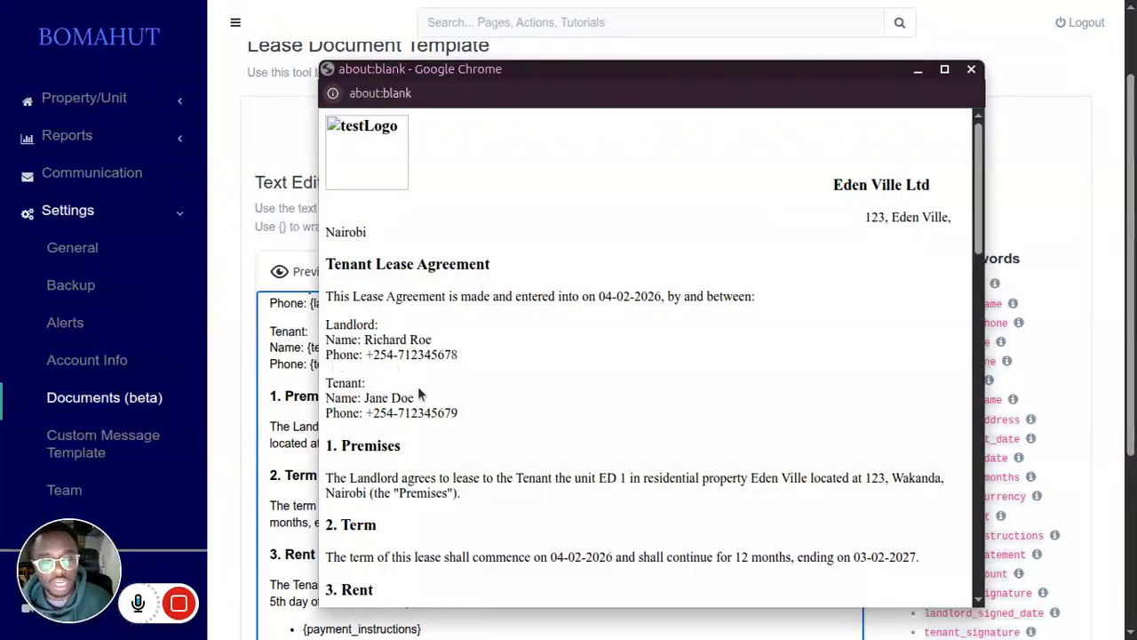
scroll(407, 435, "down", 3)
scroll(407, 435, "down", 1)
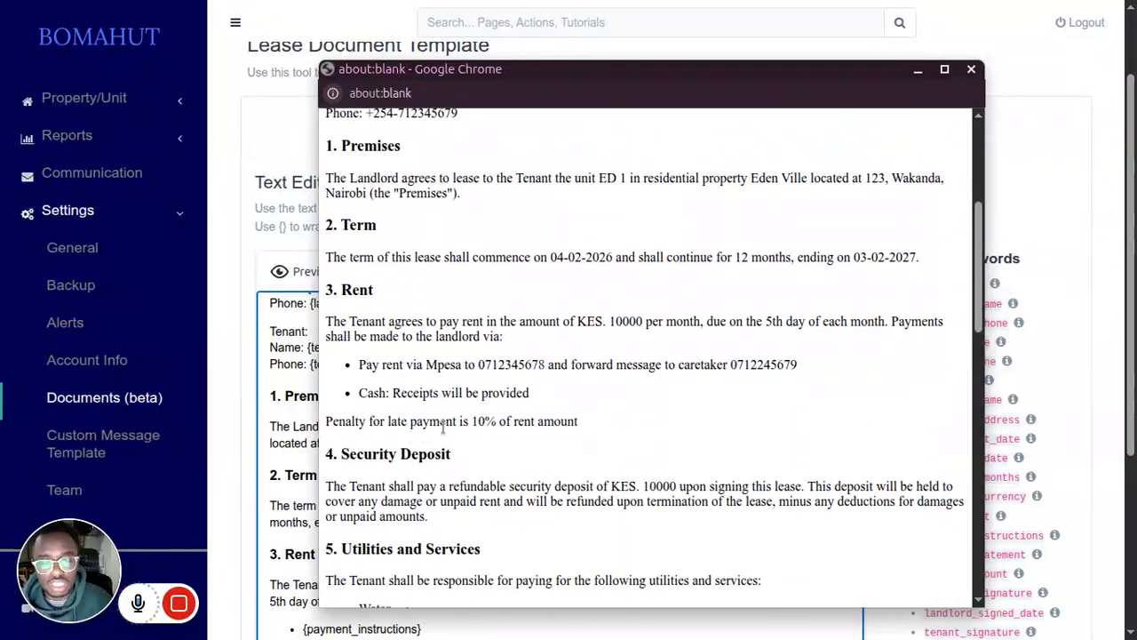
triple_click(354, 422)
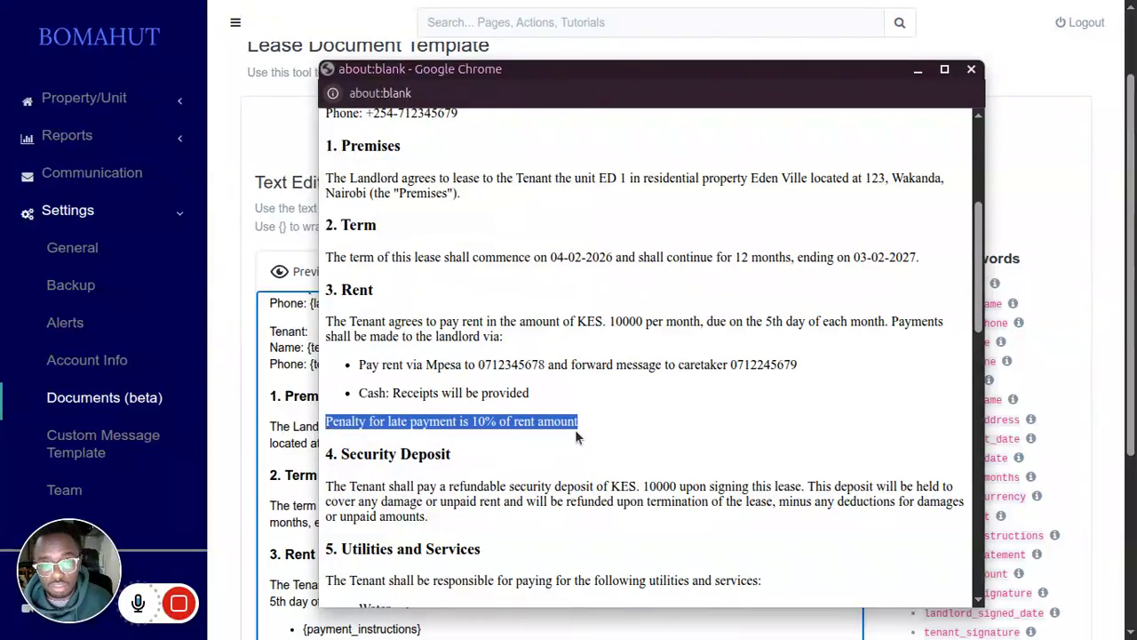
left_click(967, 88)
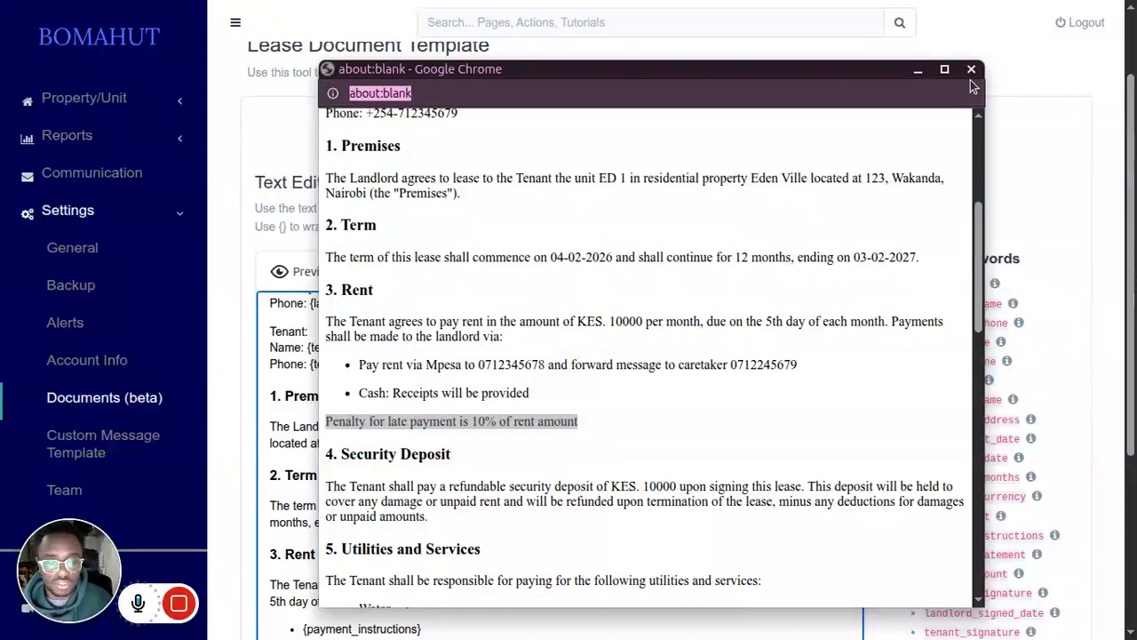
left_click(972, 87)
left_click(971, 70)
Step: Leave the lease template editor and return to the templates list
scroll(439, 465, "down", 4)
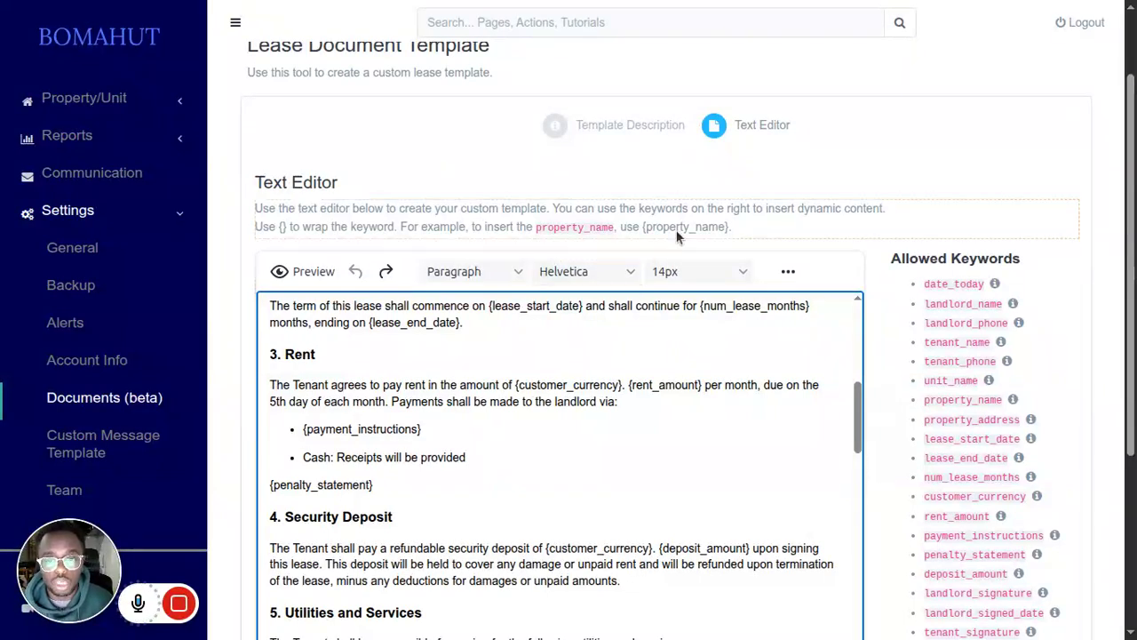
scroll(698, 203, "down", 3)
left_click(984, 600)
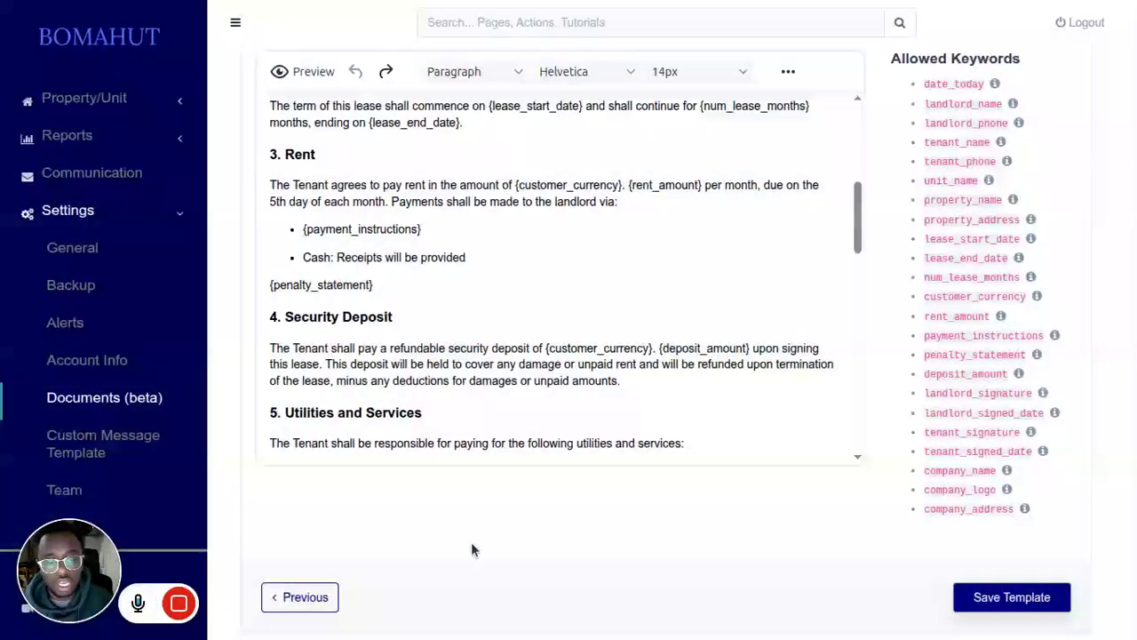
scroll(351, 475, "down", 1)
left_click(284, 583)
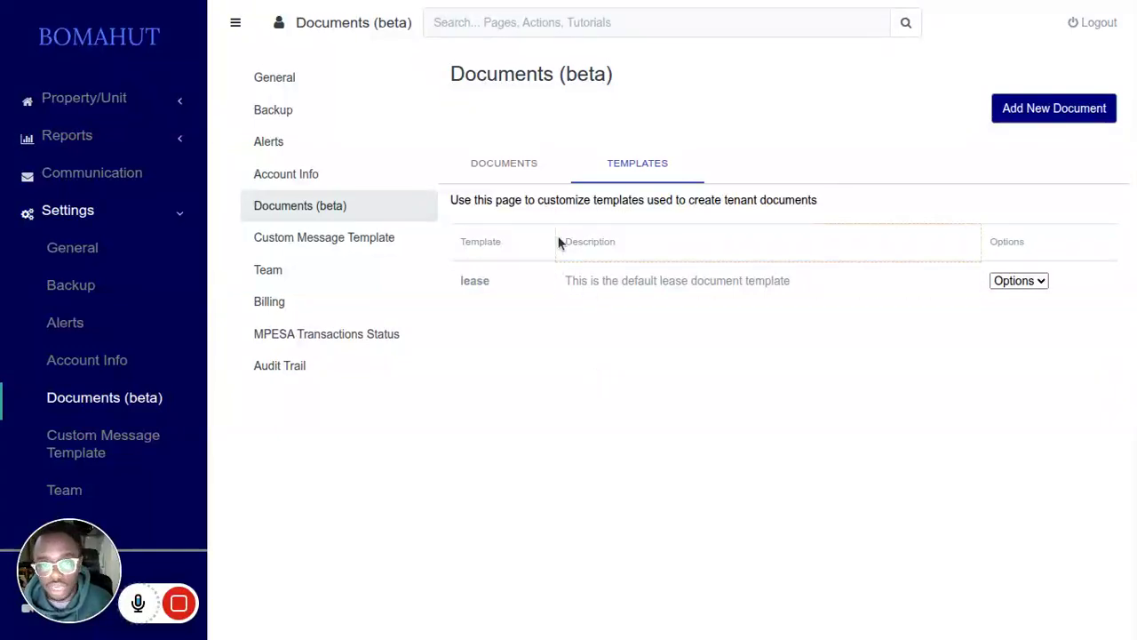
Step: Add a new tenant document based on the lease template and proceed to tenant selection
left_click(514, 160)
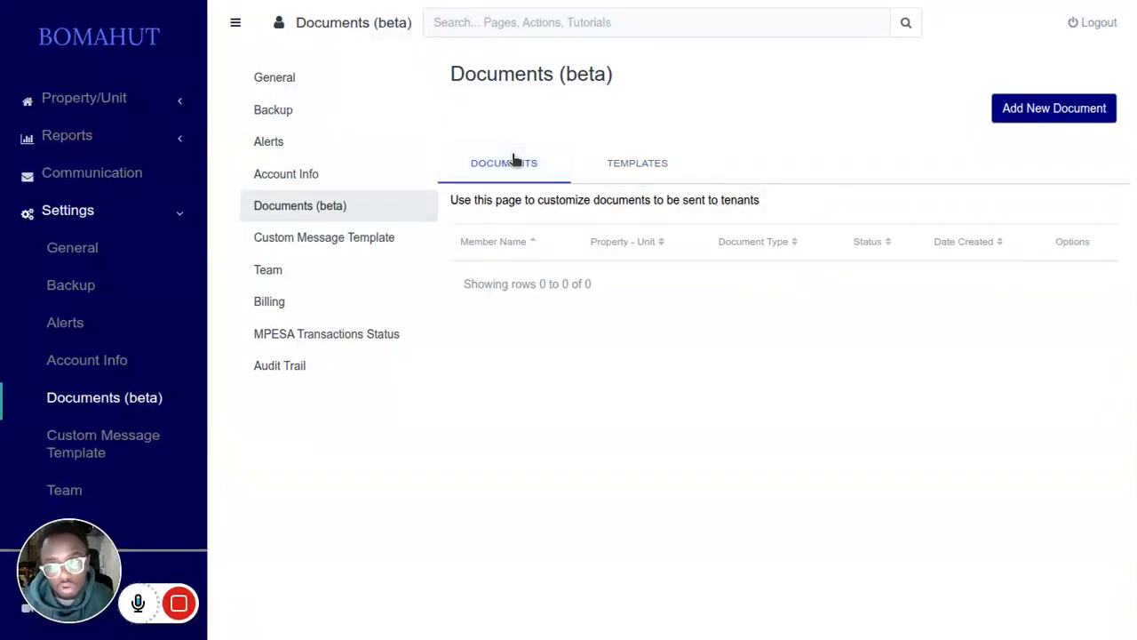
left_click(1030, 117)
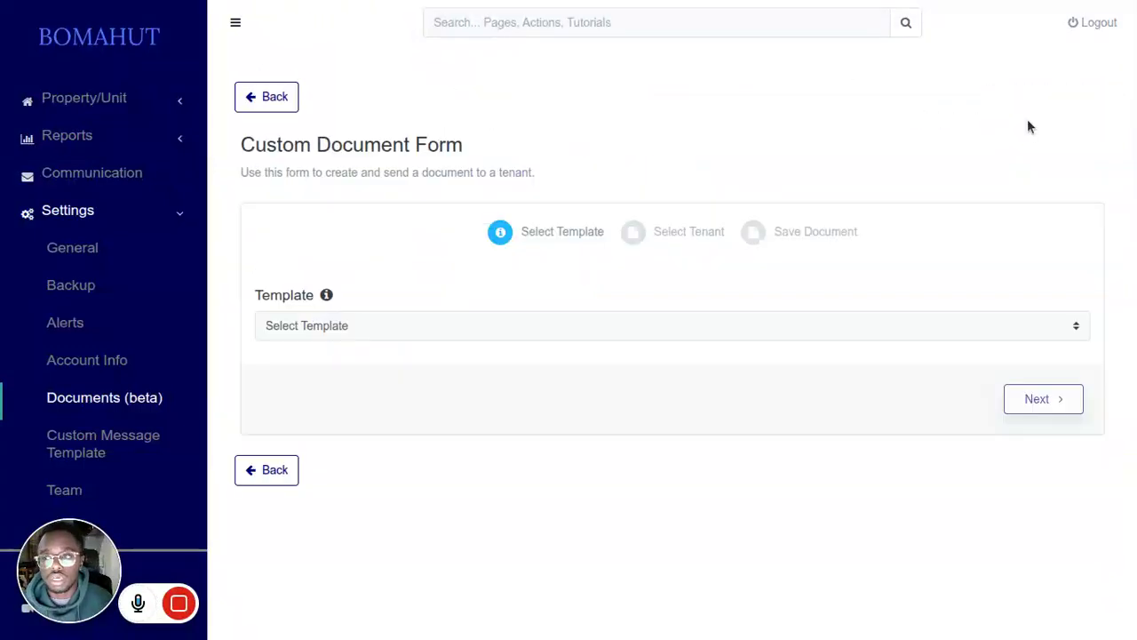
left_click(560, 324)
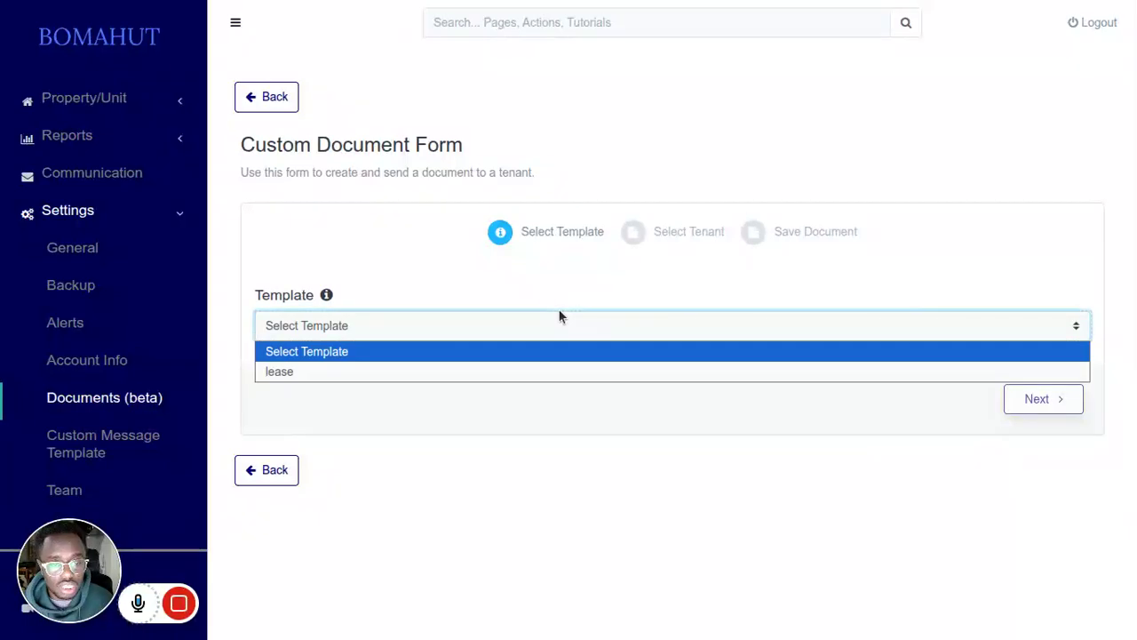
left_click(526, 368)
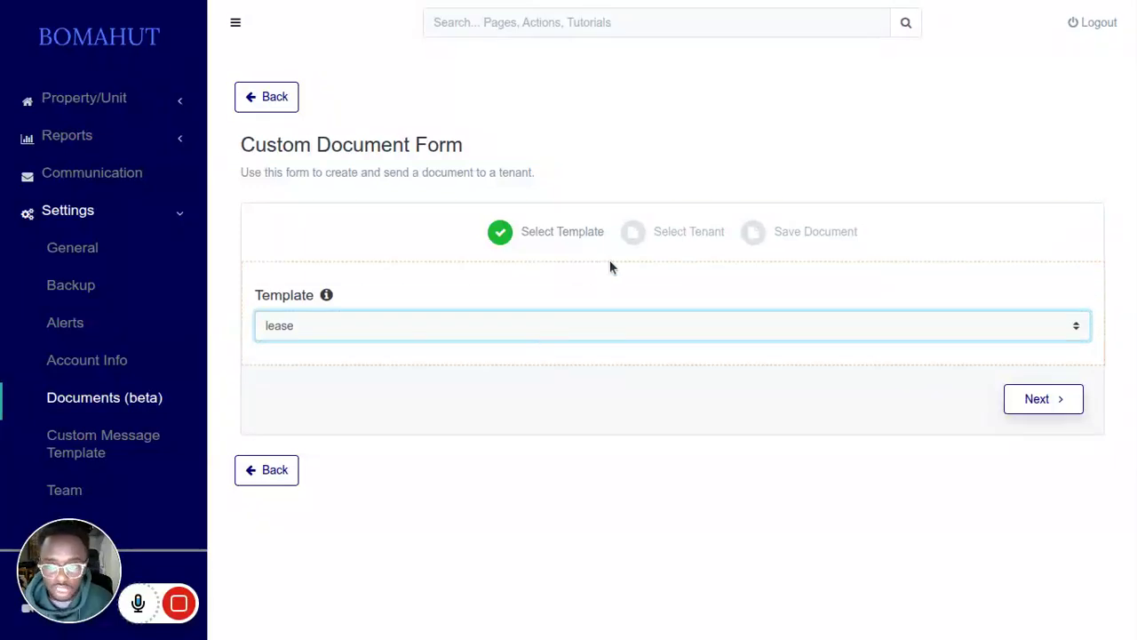
left_click(1030, 399)
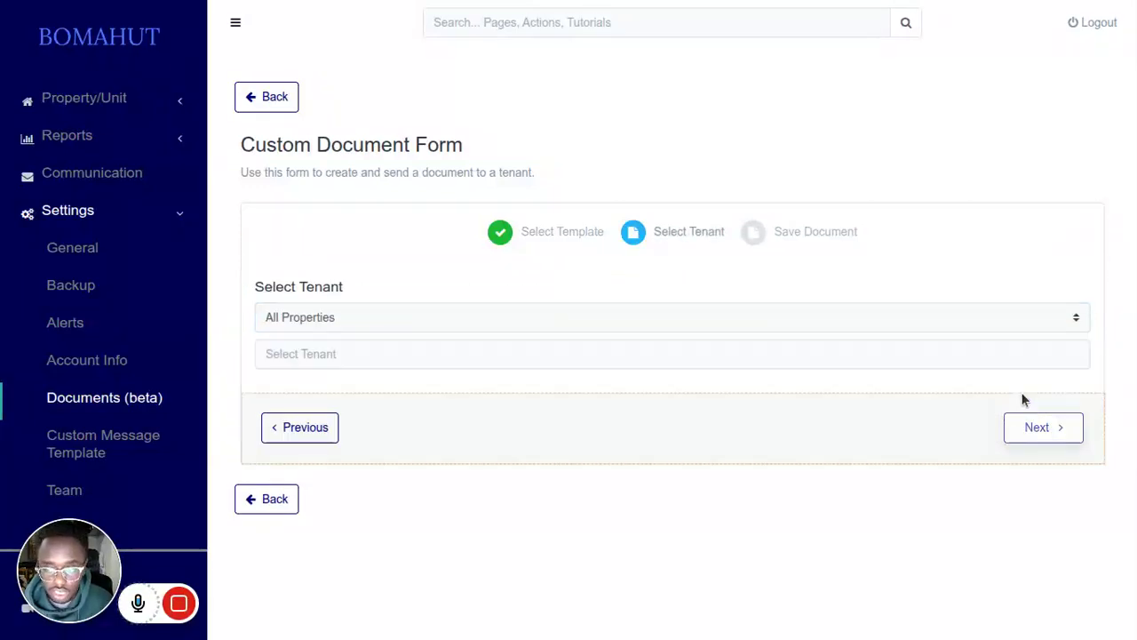
Step: Choose the Food 101 property and its tenant in unit C35, and proceed to the document text
left_click(716, 325)
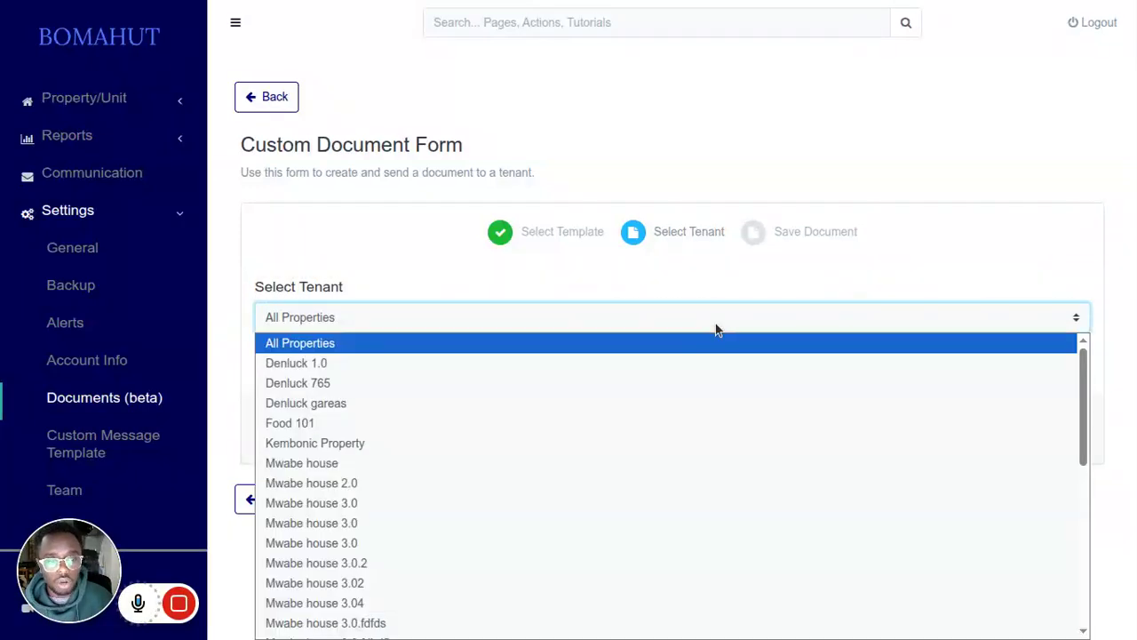
left_click(481, 419)
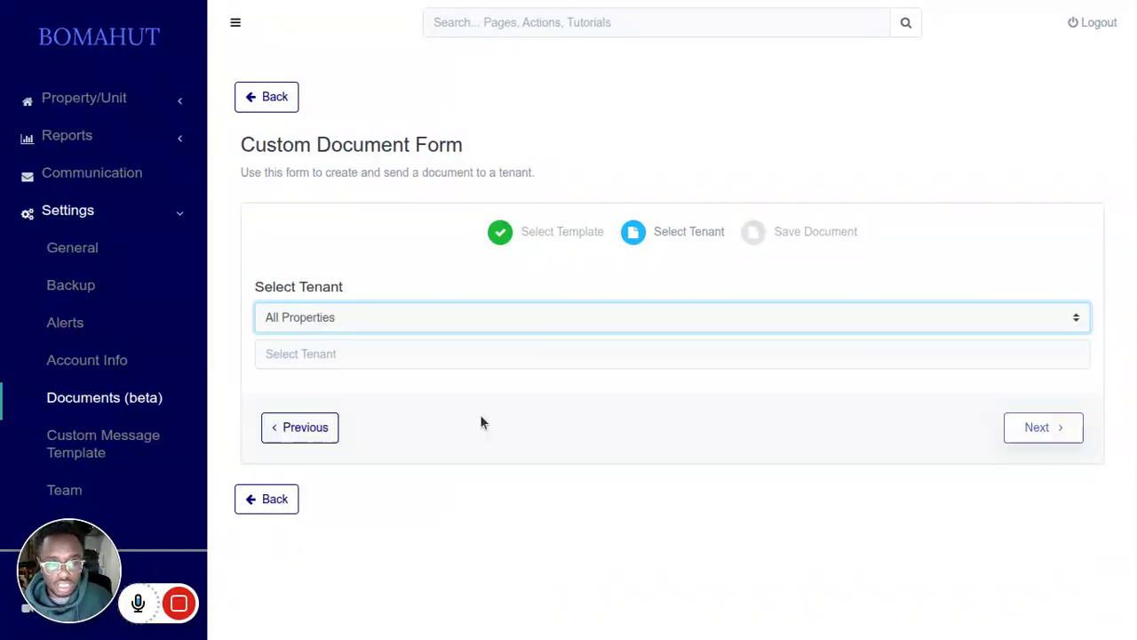
left_click(472, 354)
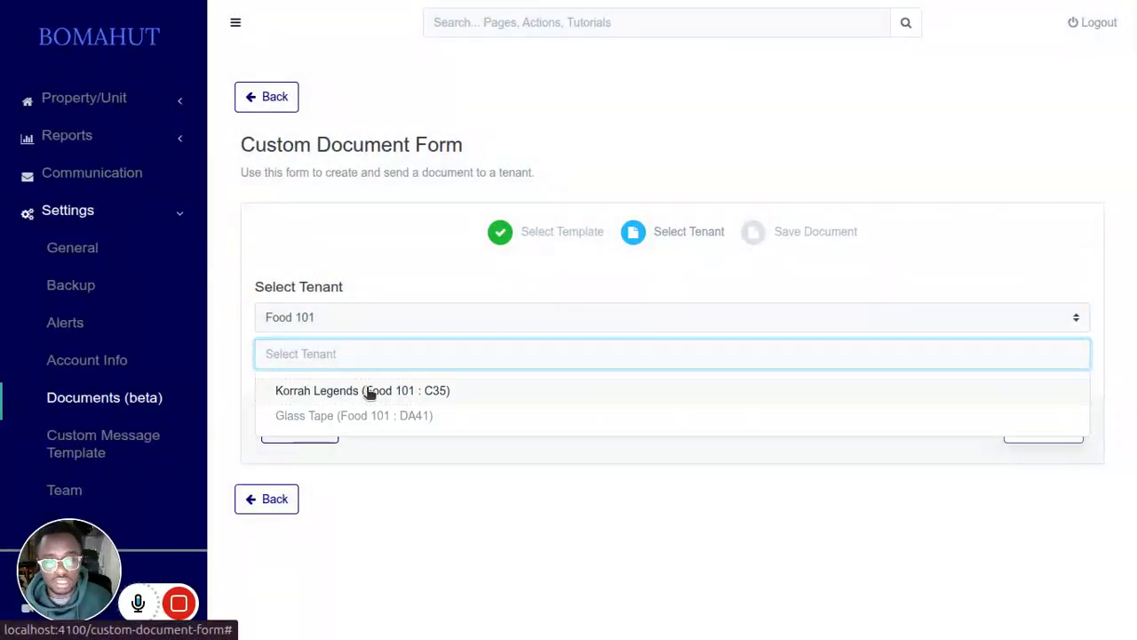
left_click(433, 391)
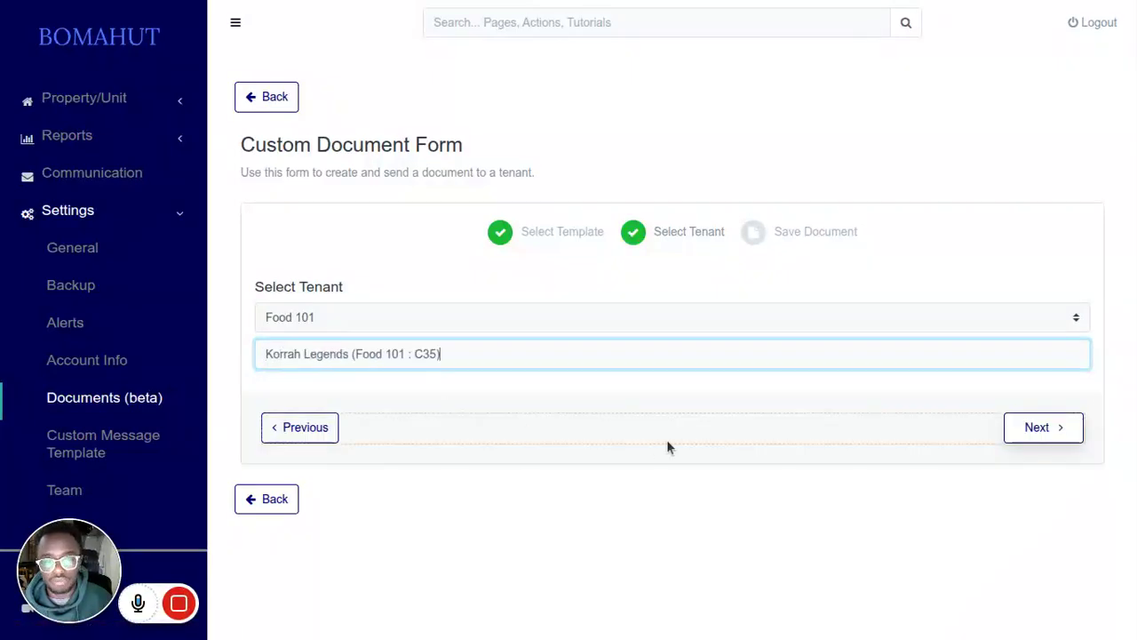
left_click(1030, 430)
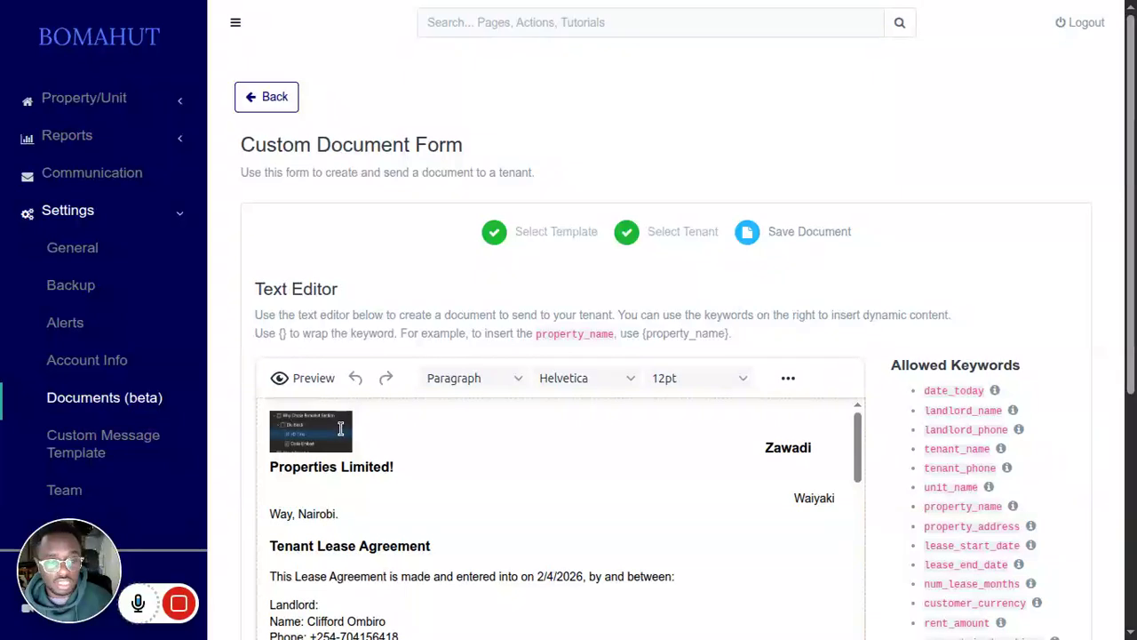
Step: Examine the company logo, header and party details at the beginning of the generated lease
scroll(540, 404, "down", 1)
scroll(541, 405, "down", 2)
scroll(541, 404, "up", 3)
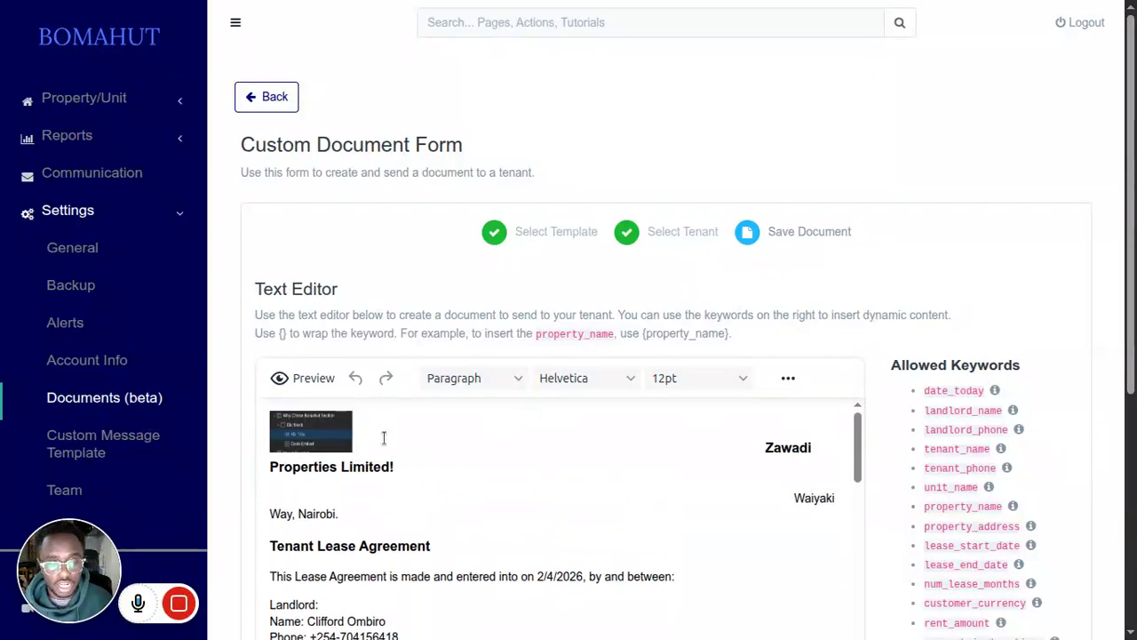
scroll(495, 280, "down", 2)
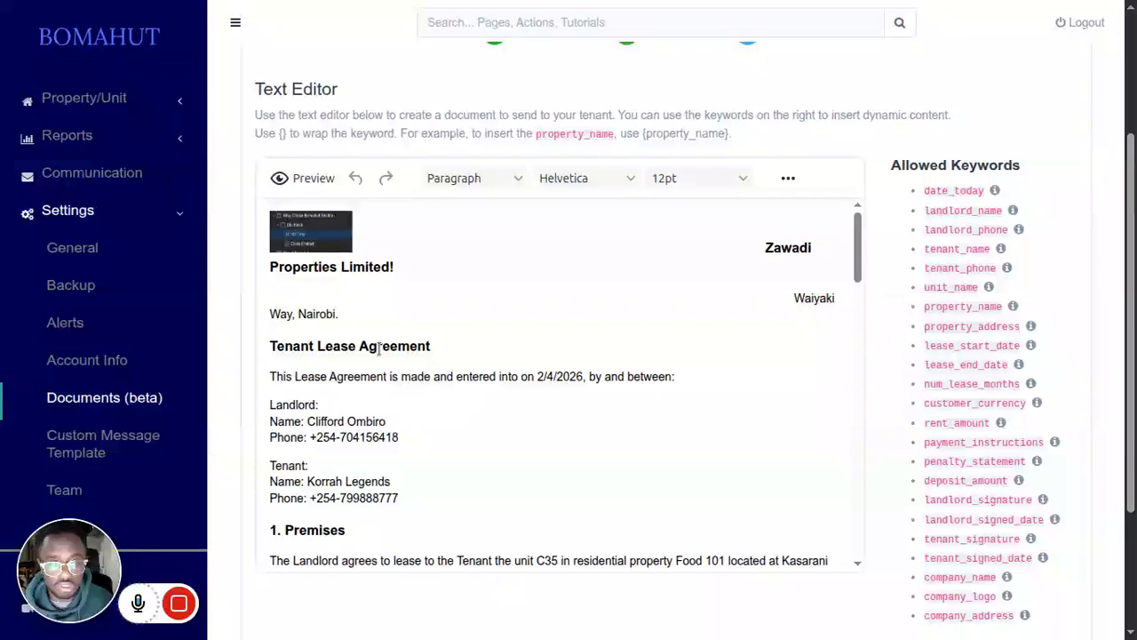
left_click(321, 238)
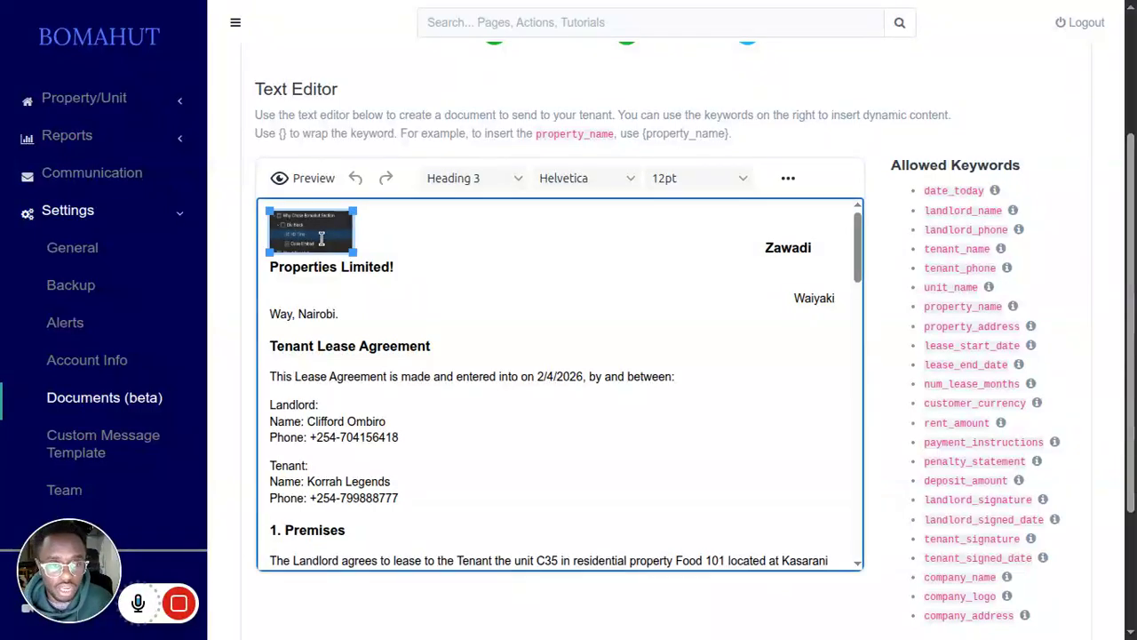
left_click(393, 241)
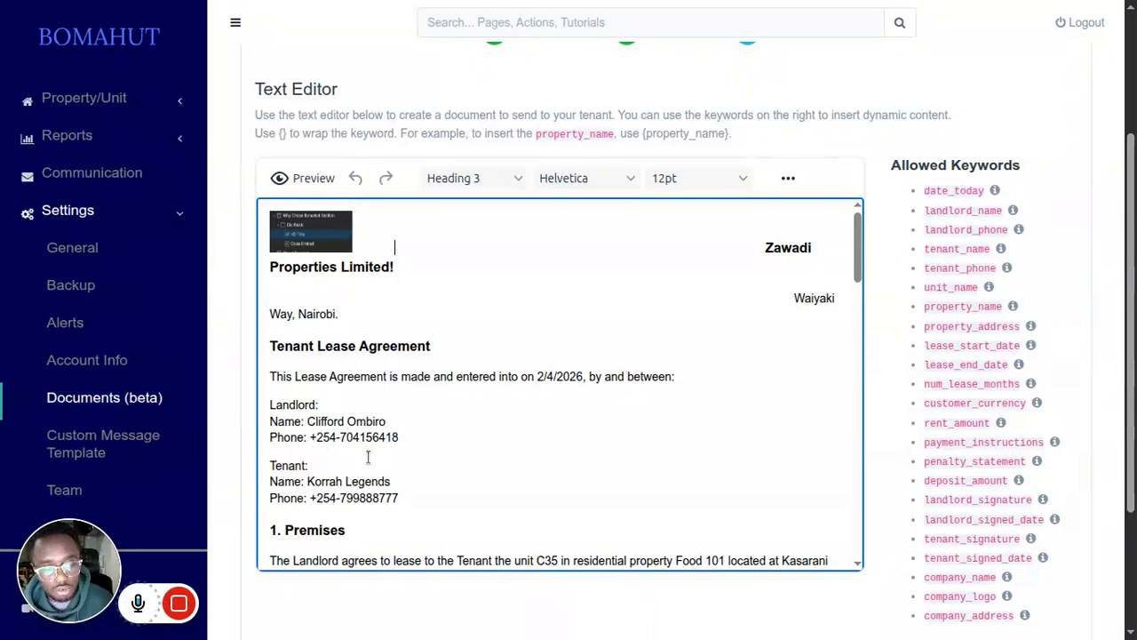
Step: Review the generated lease clauses from the premises through the signatures, along with the allowed keywords
scroll(368, 457, "down", 3)
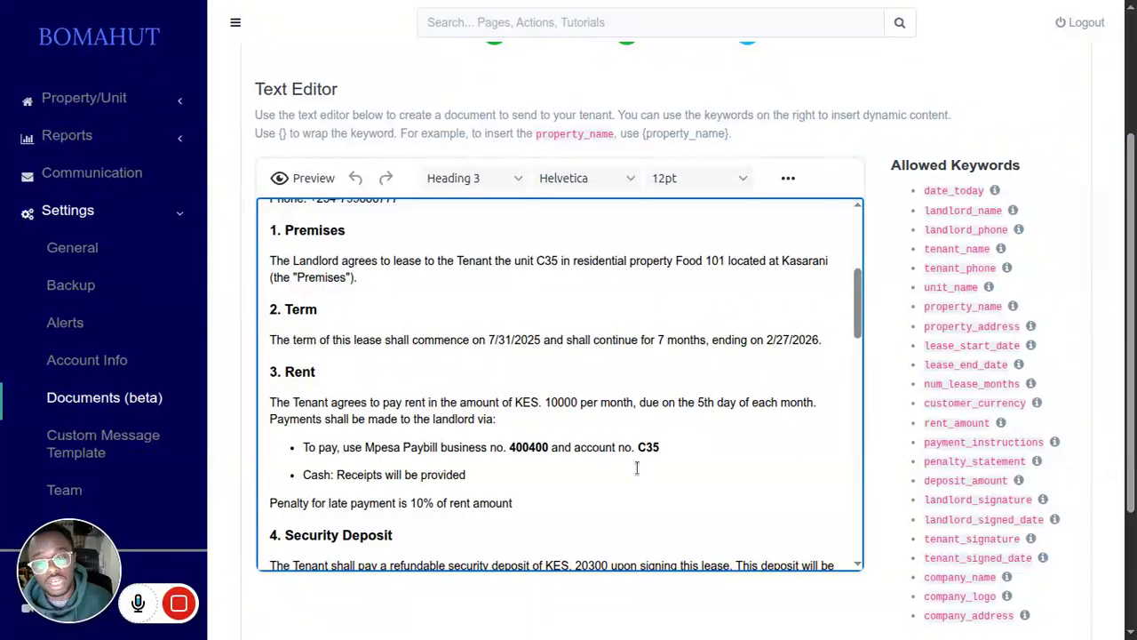
scroll(661, 451, "down", 1)
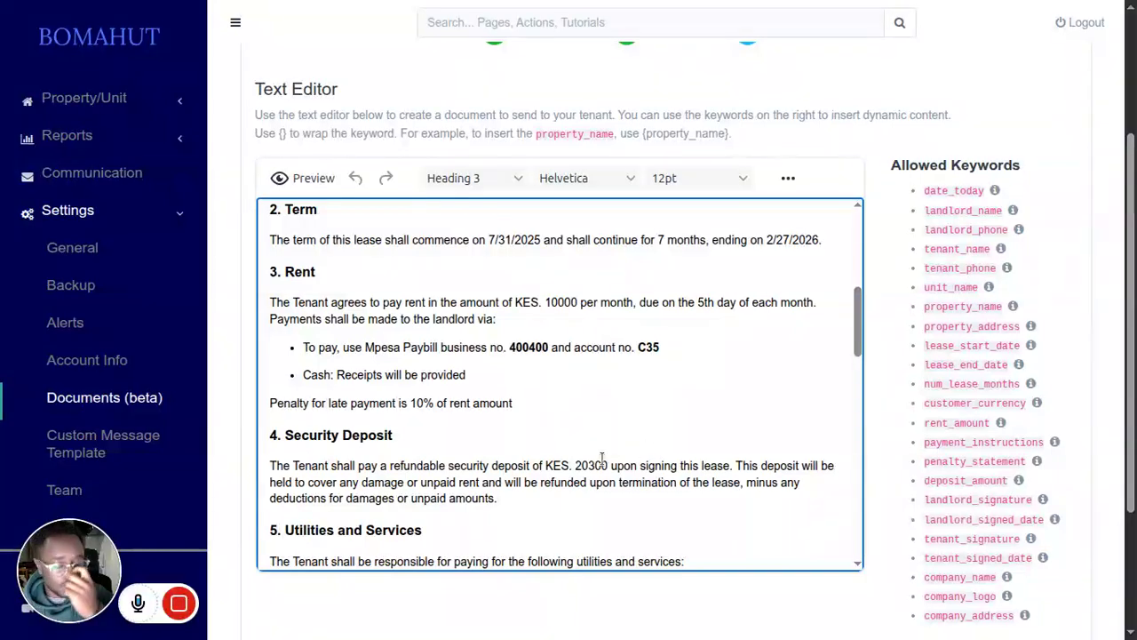
scroll(582, 468, "down", 8)
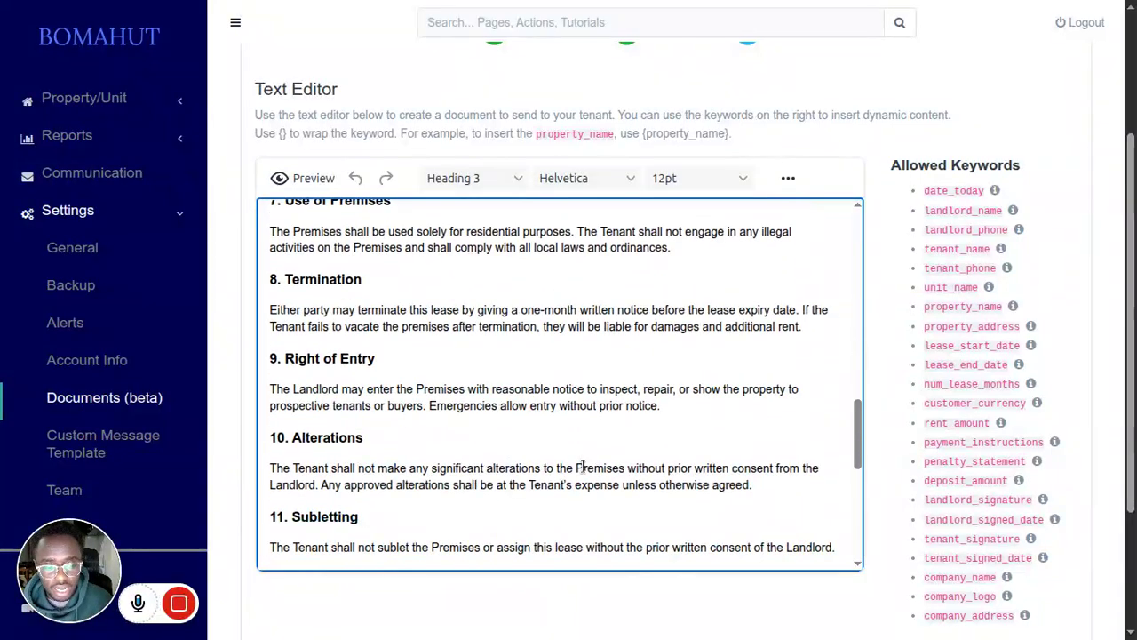
scroll(582, 468, "down", 1)
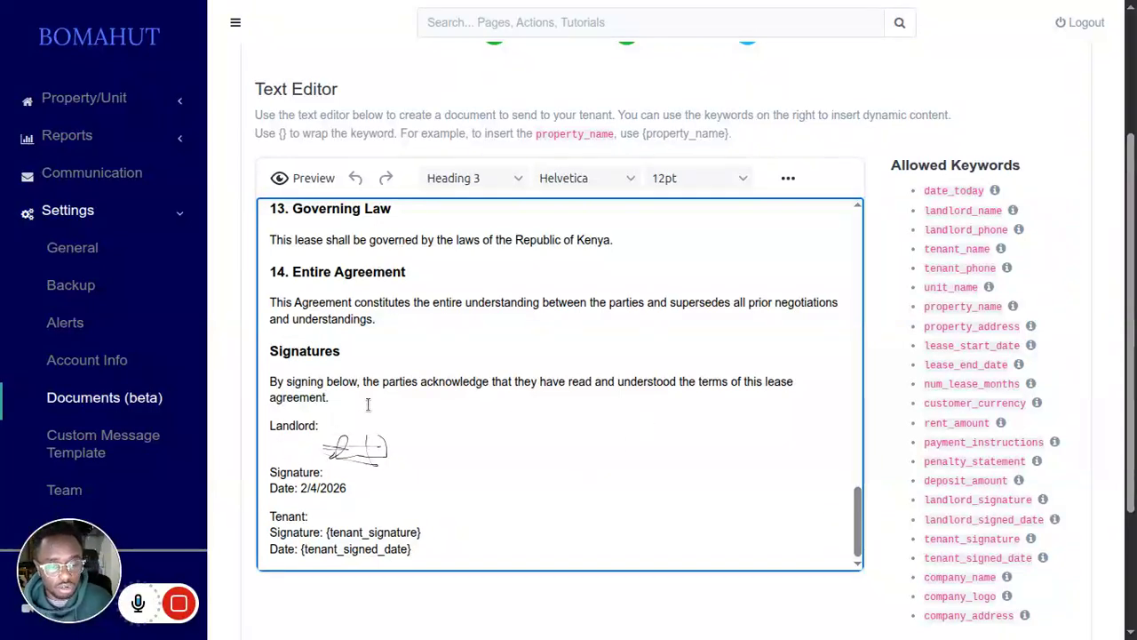
scroll(1023, 579, "down", 3)
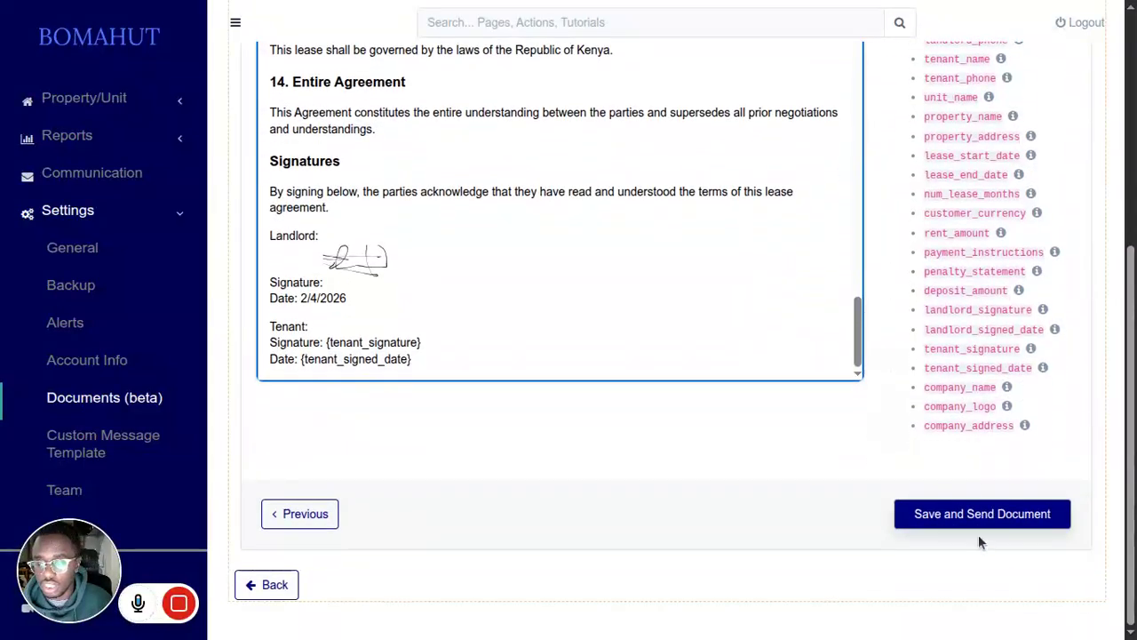
scroll(968, 480, "up", 3)
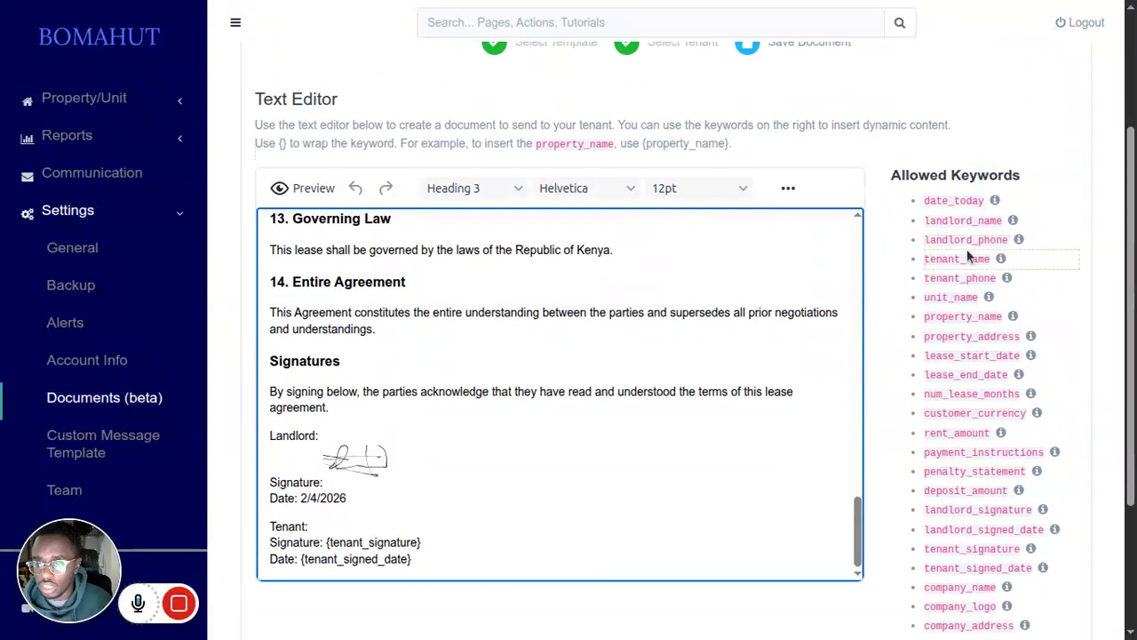
scroll(966, 253, "down", 2)
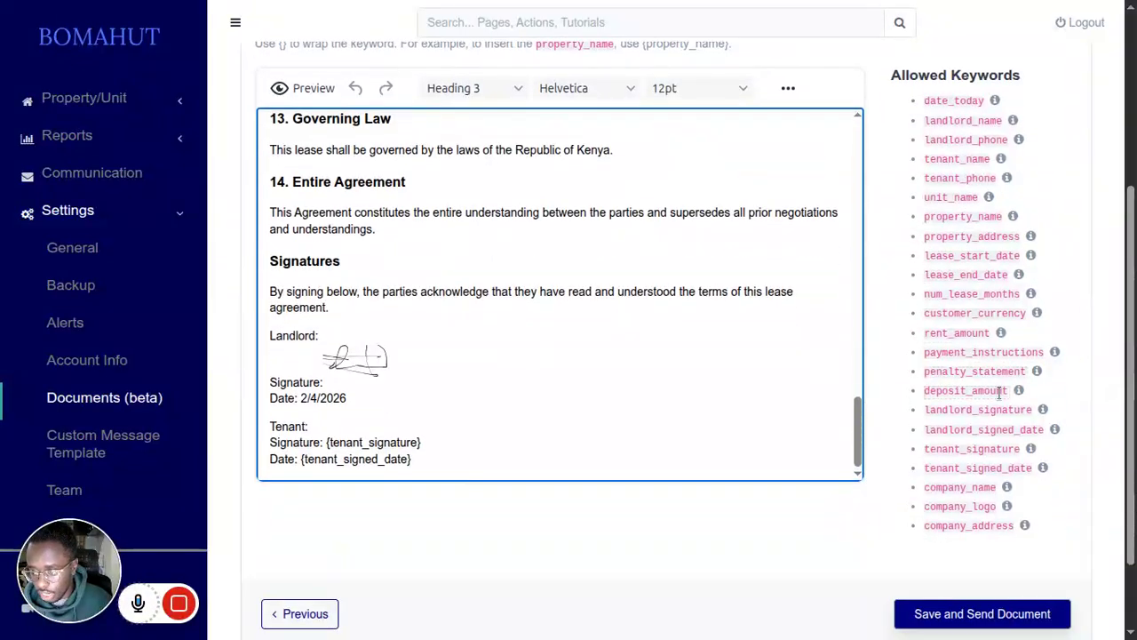
Step: Delete the saved landlord signature from the account's signature settings and return to the account info
mouse_move(1041, 410)
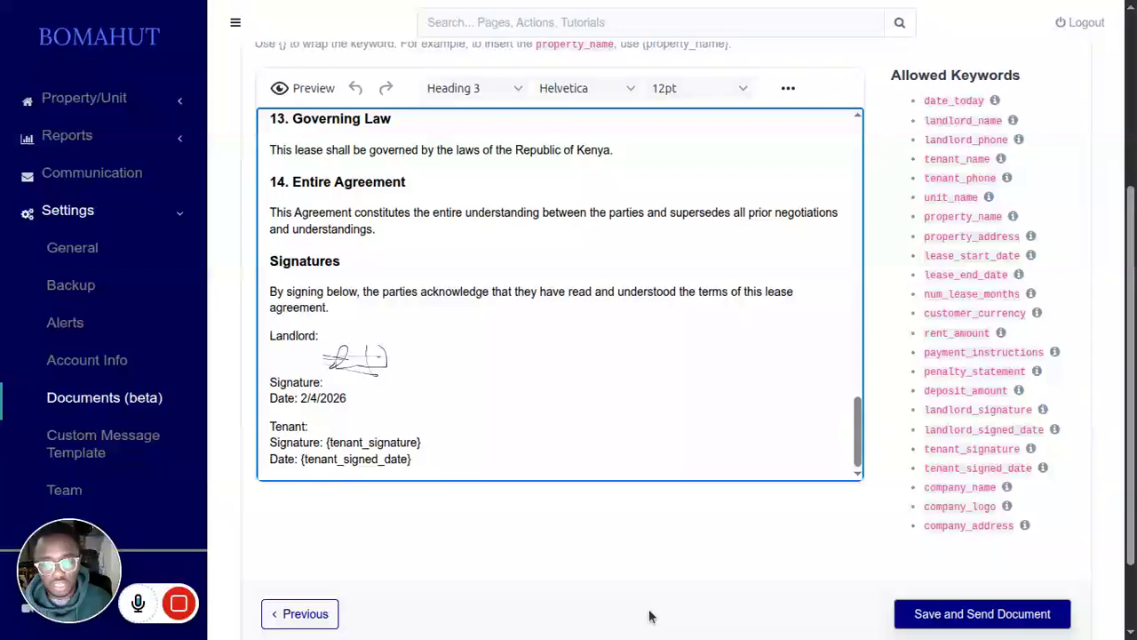
scroll(647, 613, "up", 3)
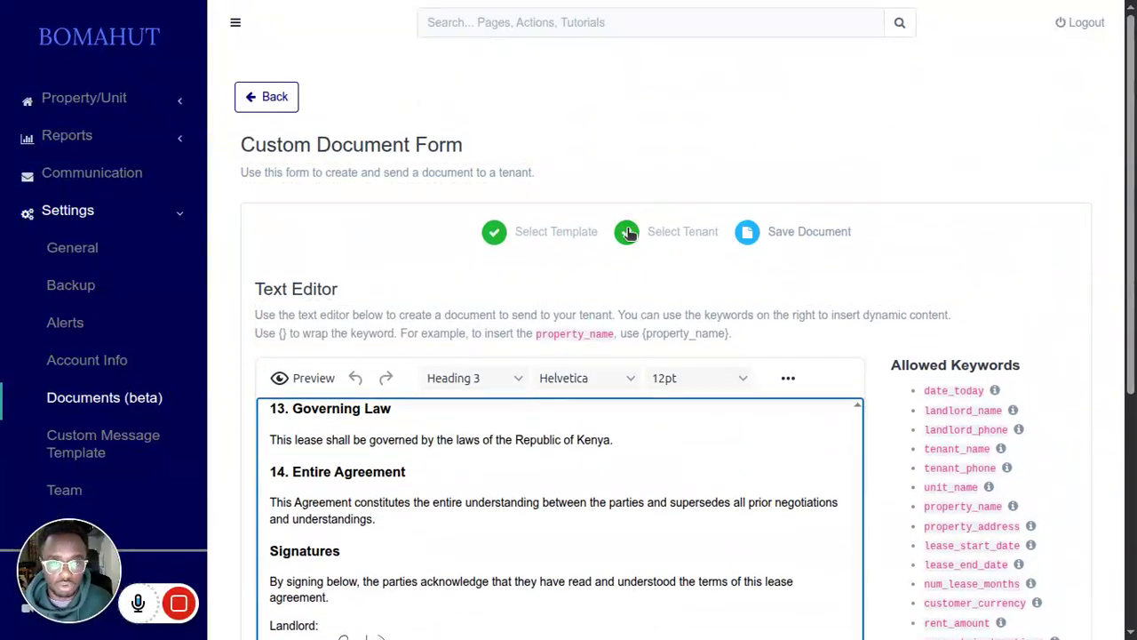
left_click(117, 373)
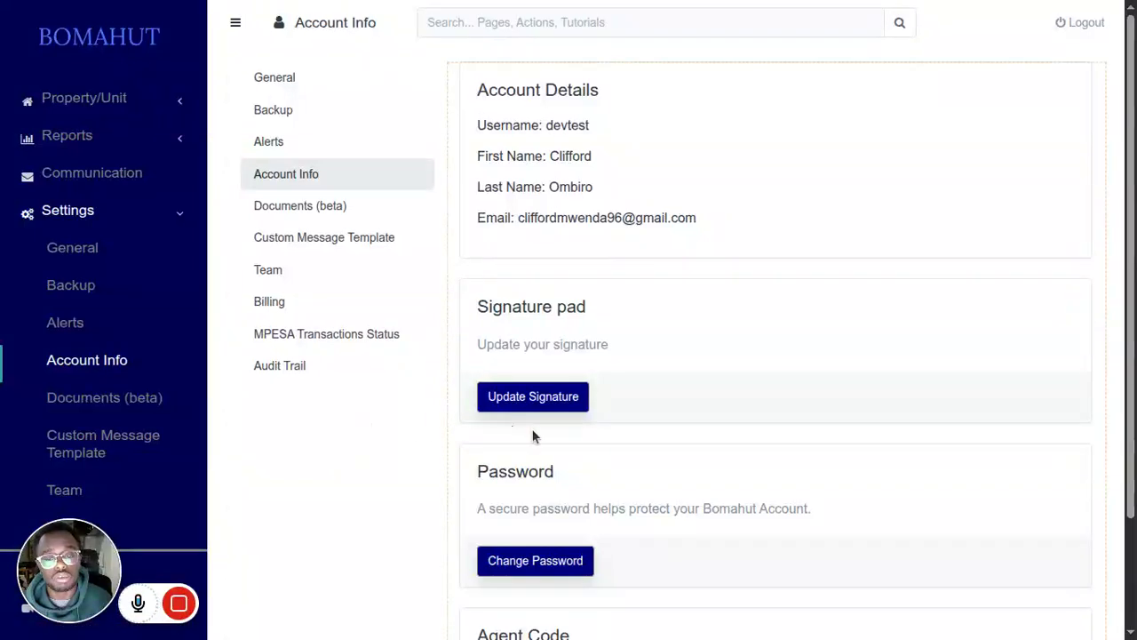
left_click(537, 398)
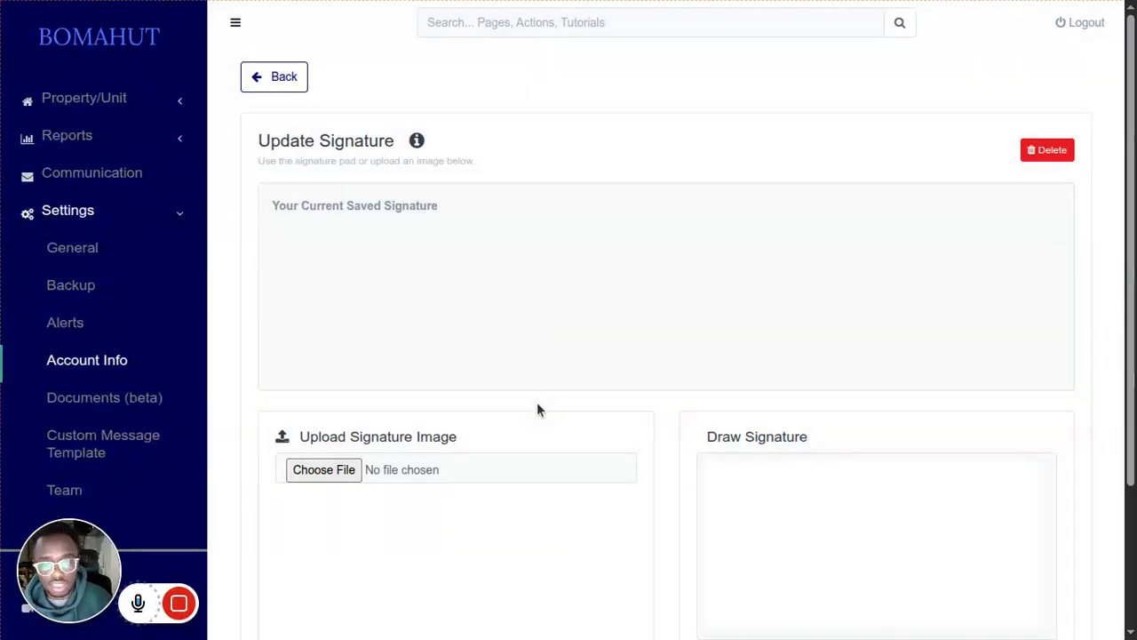
left_click(1045, 158)
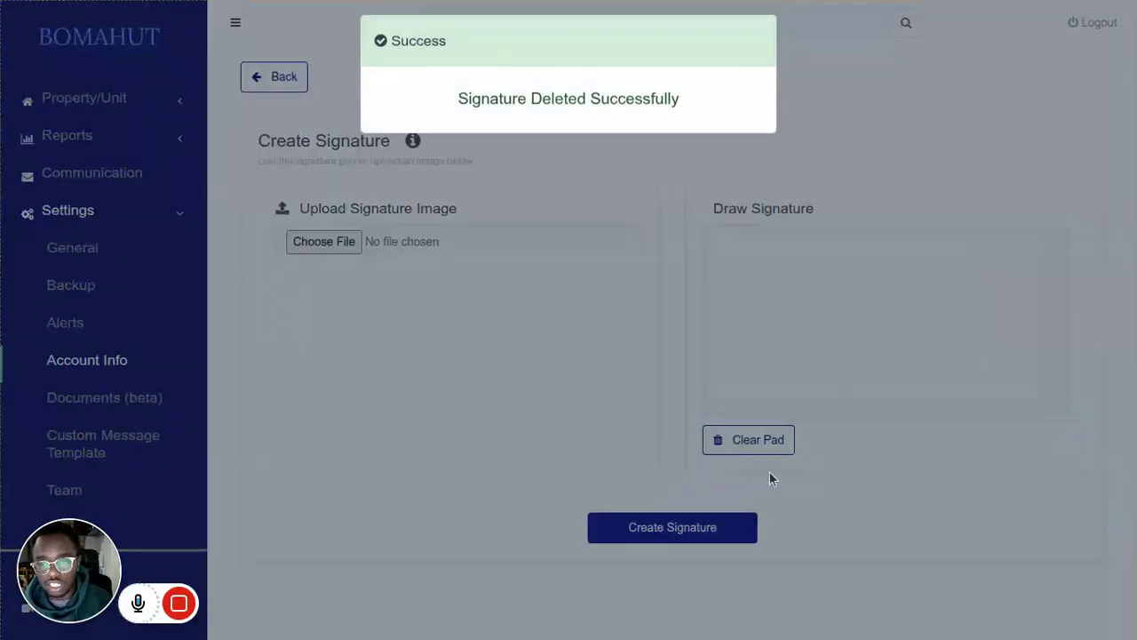
left_click(276, 78)
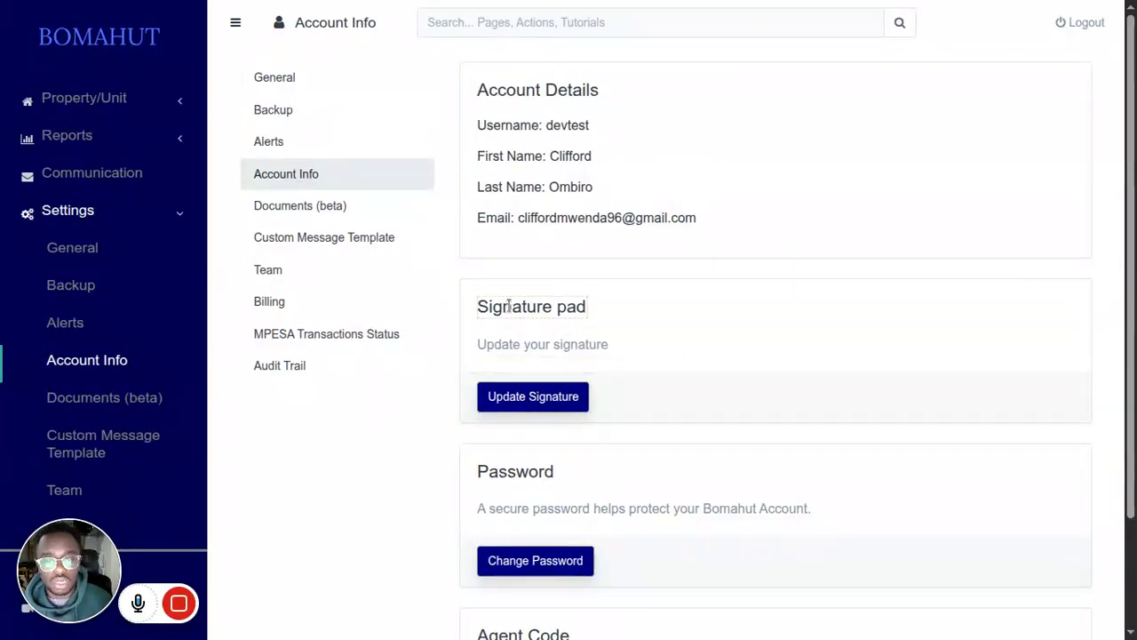
Step: Draw a new handwritten signature with two dots at its upper end and save it as the account signature
left_click(536, 406)
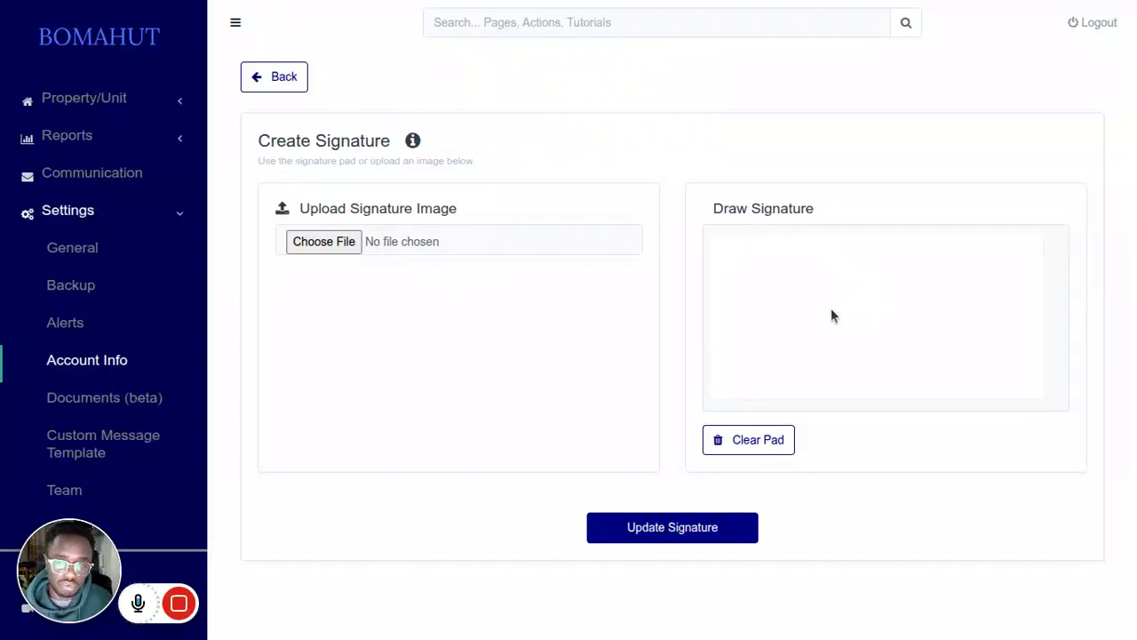
mouse_move(800, 298)
left_mouse_down()
mouse_move(799, 255)
mouse_move(971, 312)
mouse_move(798, 351)
mouse_move(901, 245)
mouse_move(1003, 330)
left_mouse_up()
left_click_drag(831, 312, 1012, 299)
left_click(1010, 240)
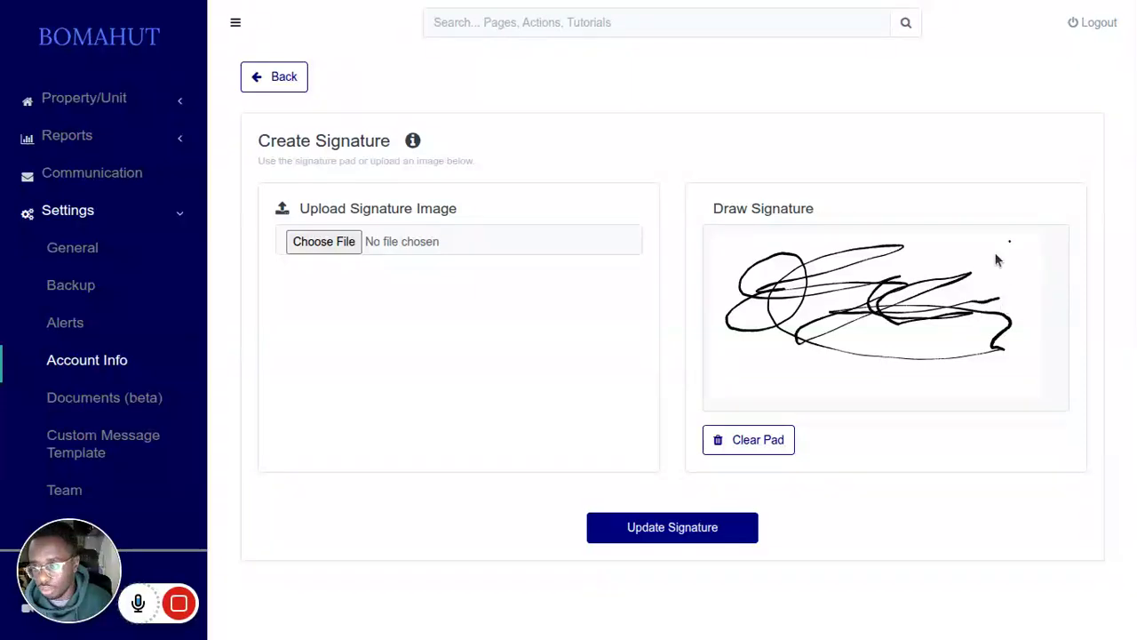
left_click(996, 240)
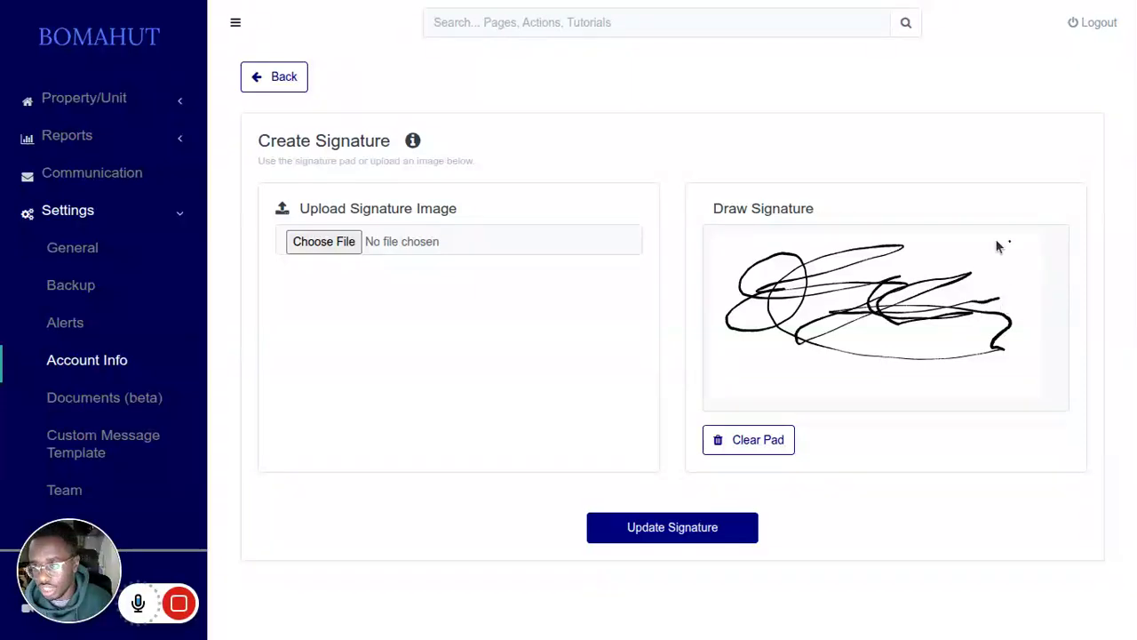
left_click(675, 541)
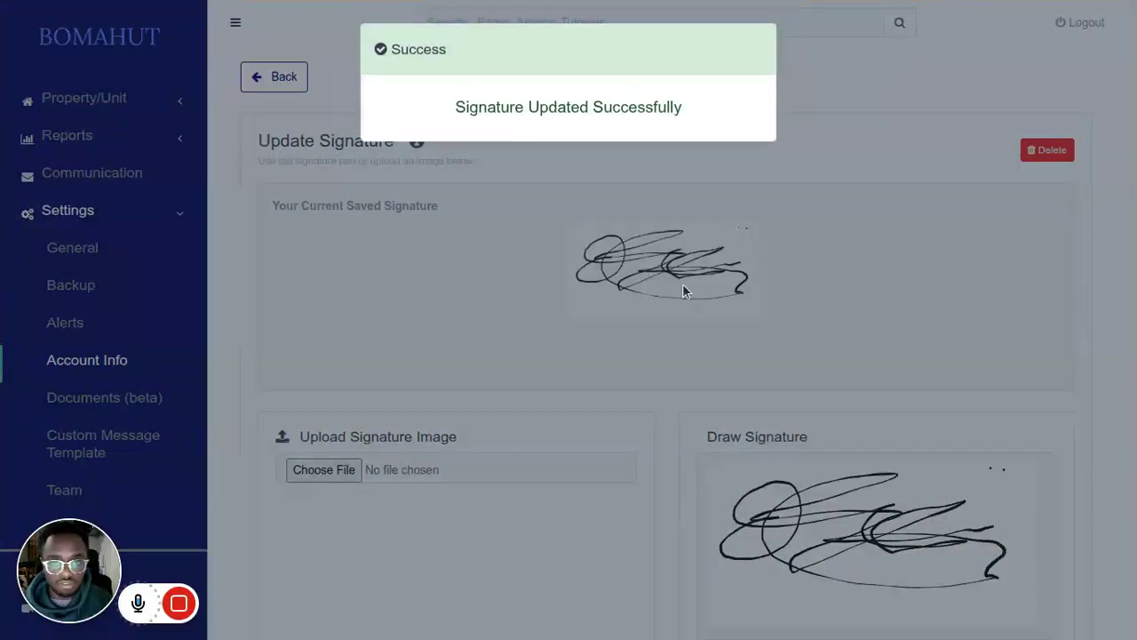
scroll(680, 290, "down", 3)
scroll(486, 462, "up", 3)
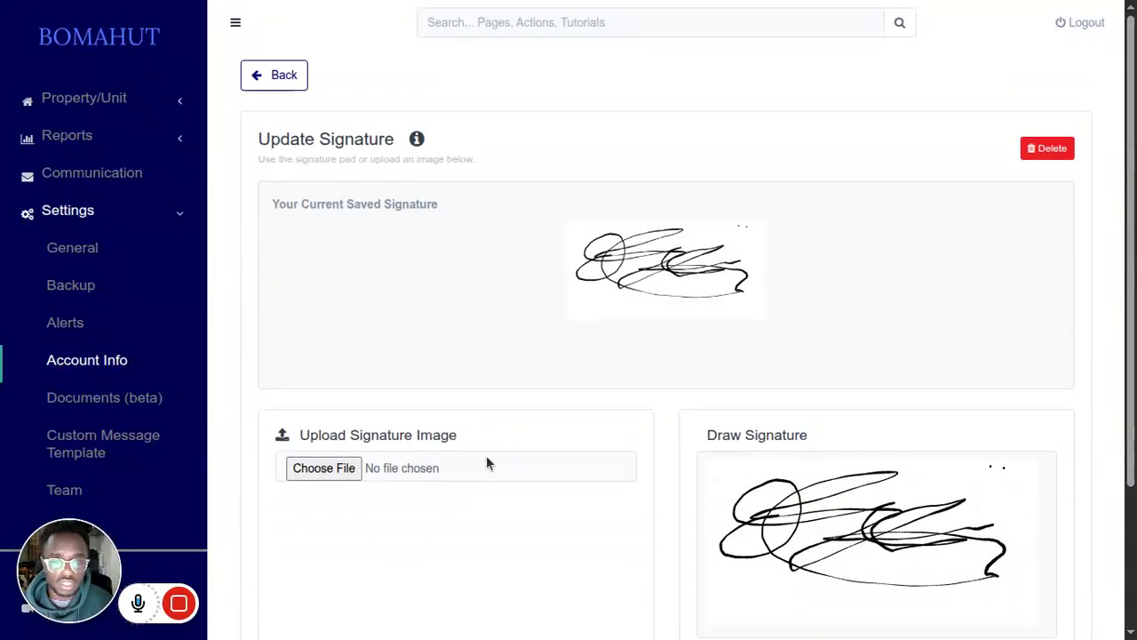
Step: Add a new tenant document using the lease template and continue to the tenant selection
left_click(116, 417)
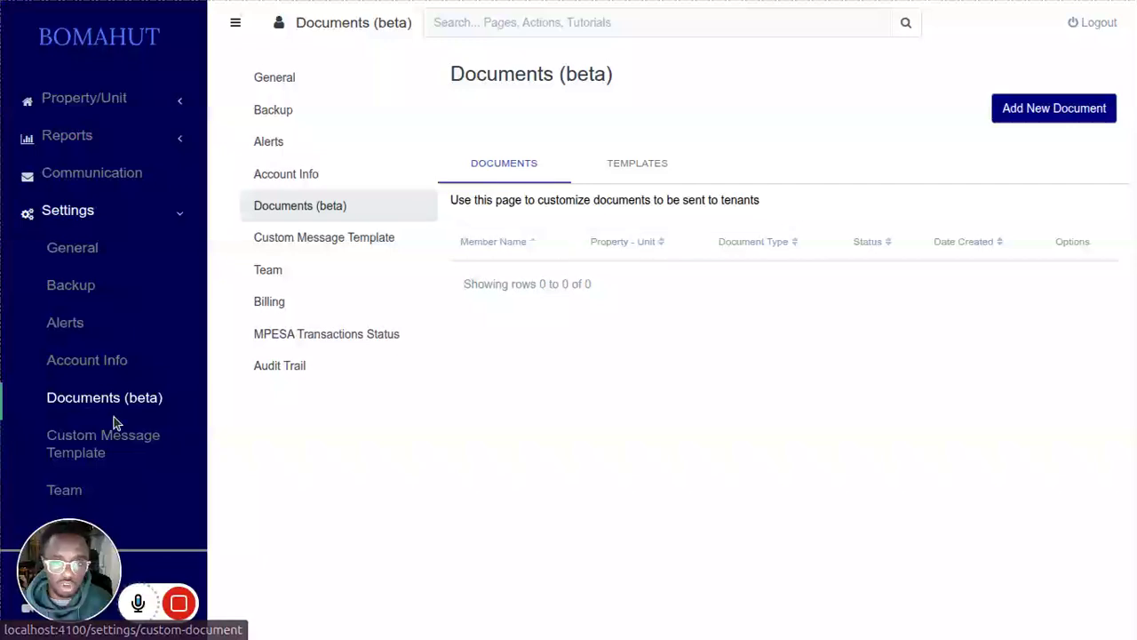
left_click(1032, 108)
left_click(395, 325)
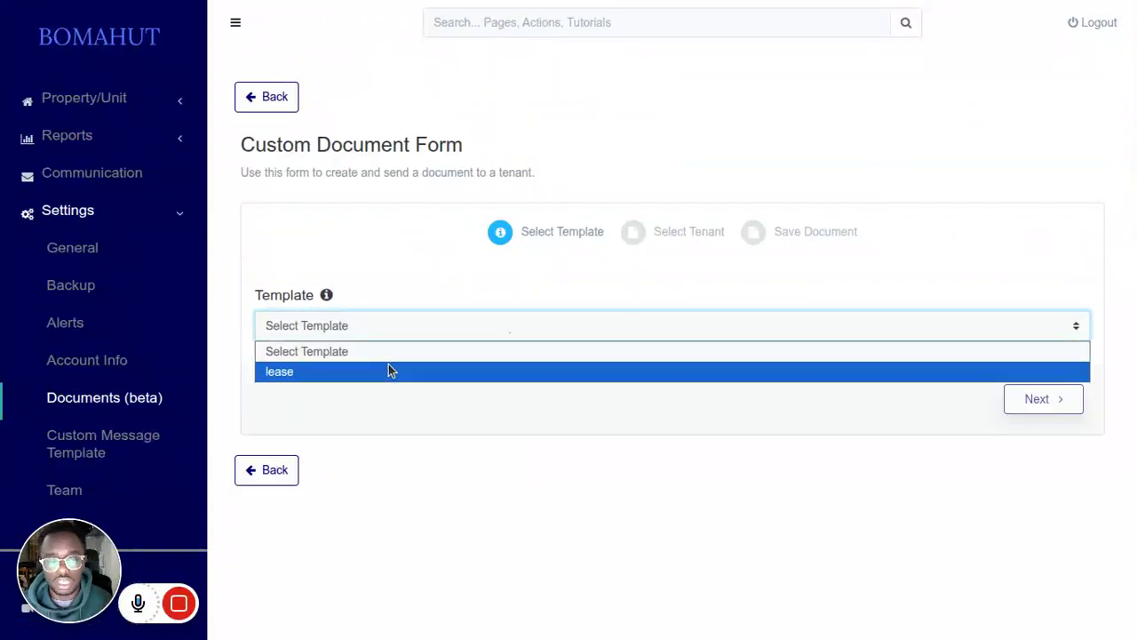
left_click(389, 371)
left_click(649, 229)
Step: Select the Food 101 property and its tenant in unit C35, and continue to the document text
left_click(428, 315)
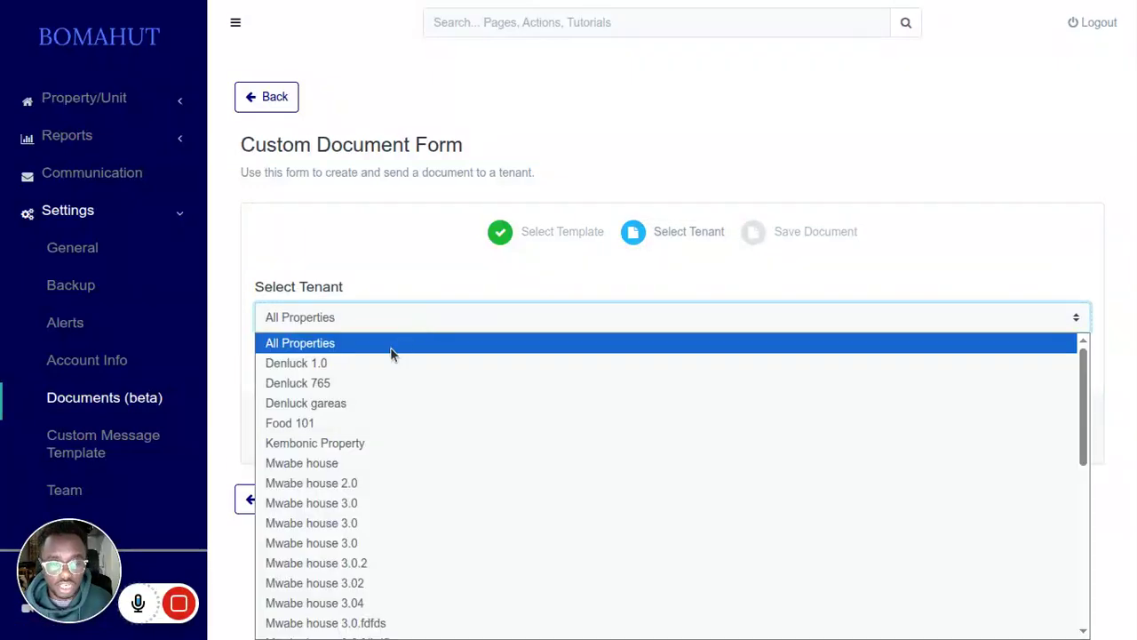
left_click(360, 420)
left_click(393, 355)
left_click(375, 389)
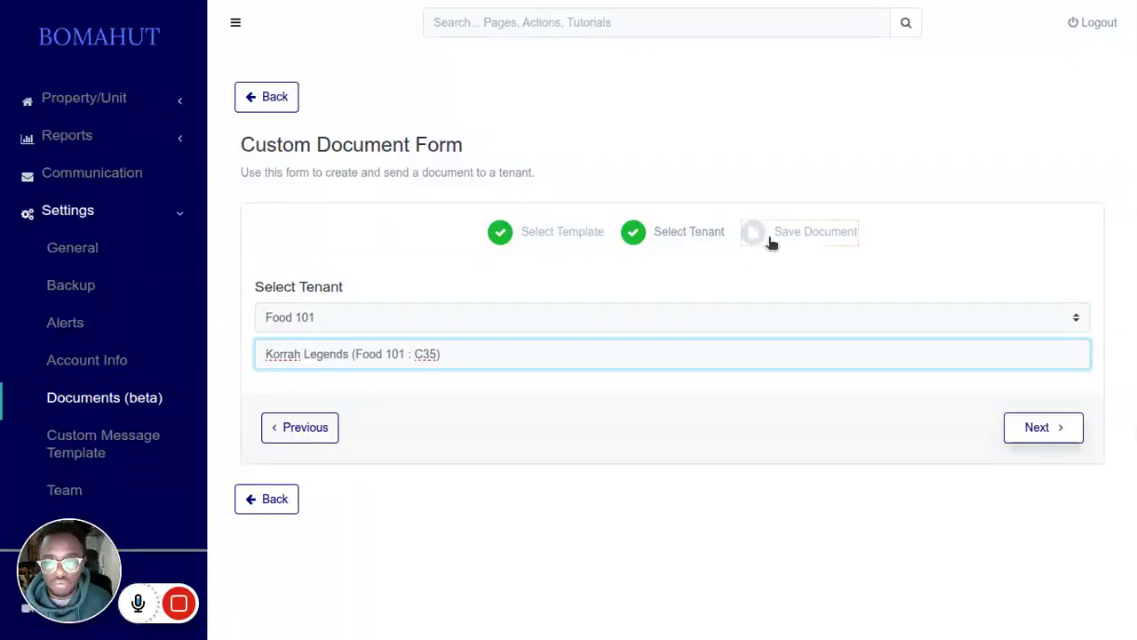
Step: Check the signatures section of the generated lease, save and send the document, and return to the documents list
scroll(474, 424, "down", 5)
scroll(474, 425, "down", 15)
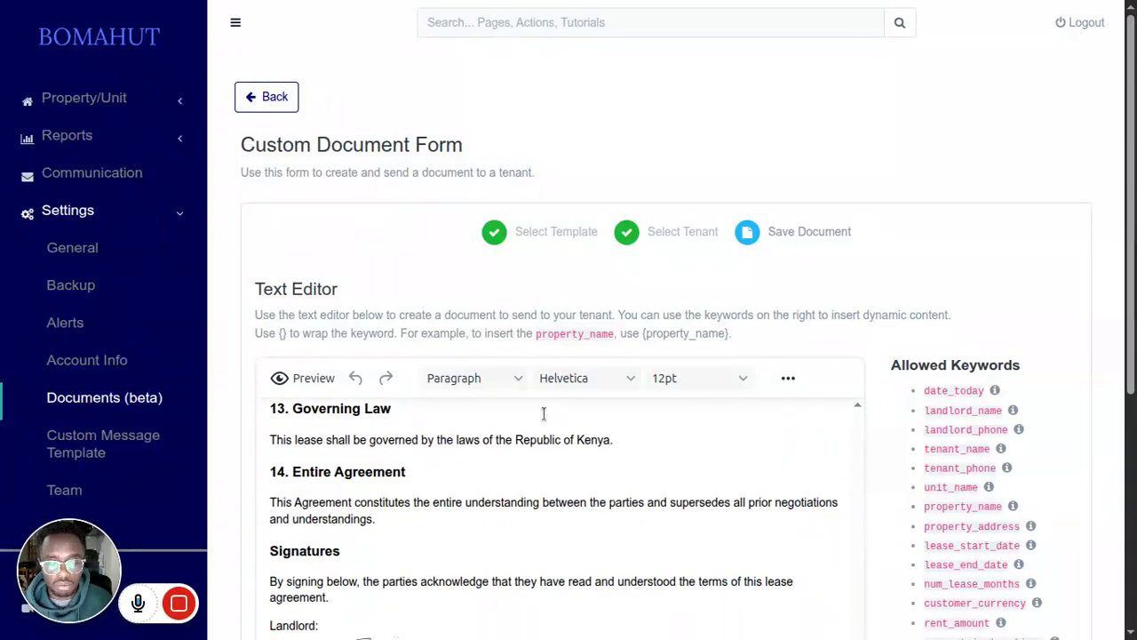
scroll(543, 413, "down", 3)
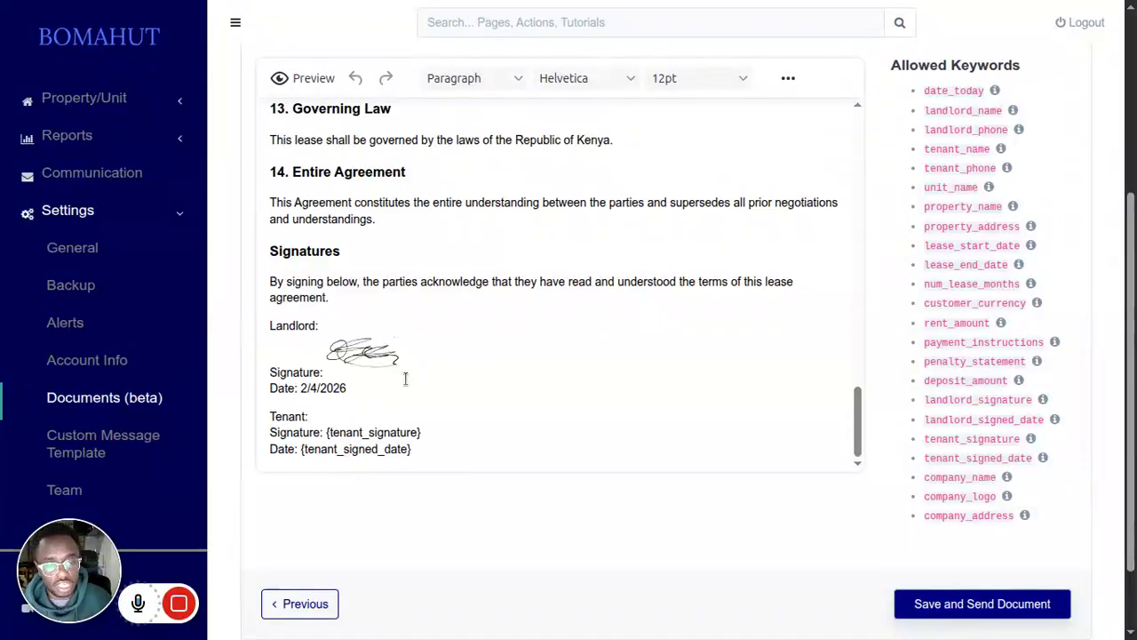
left_click(960, 603)
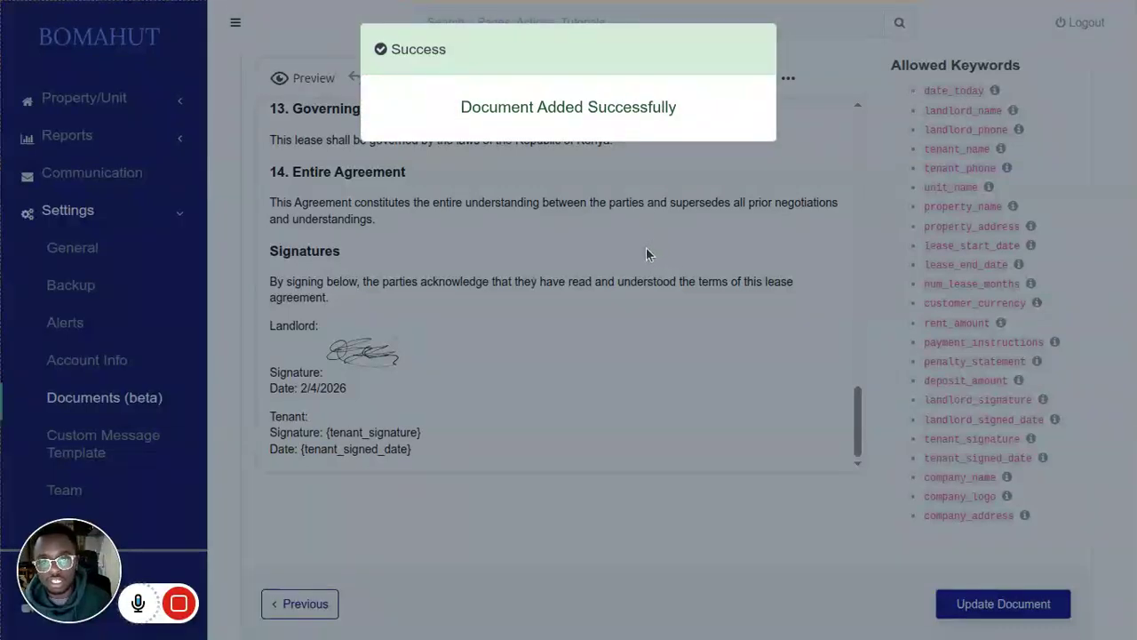
scroll(381, 519, "down", 1)
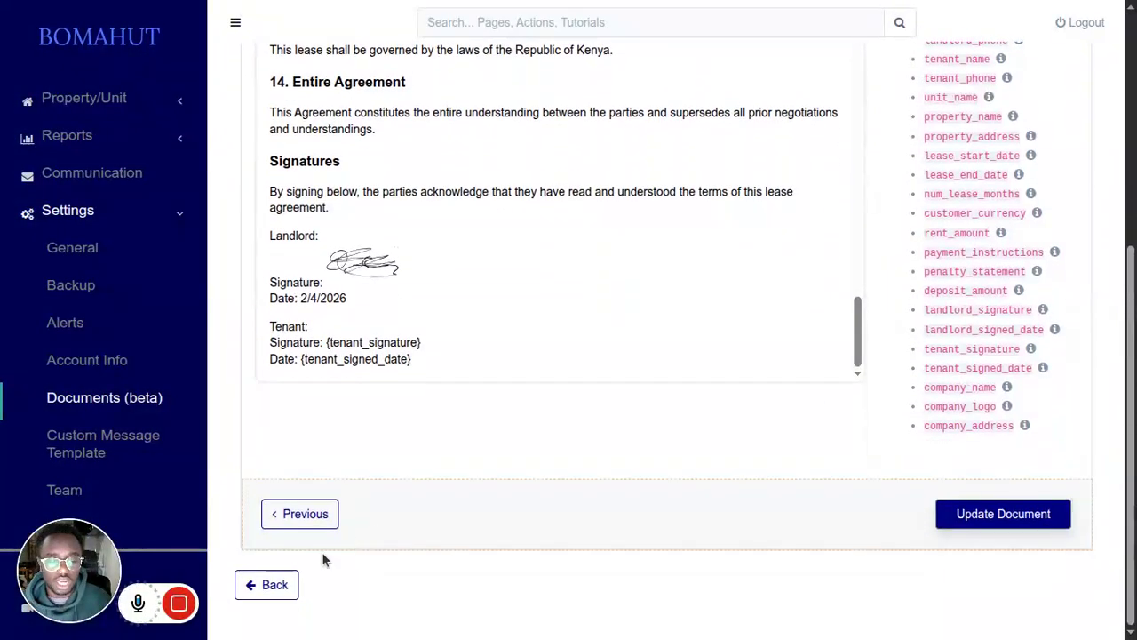
left_click(275, 585)
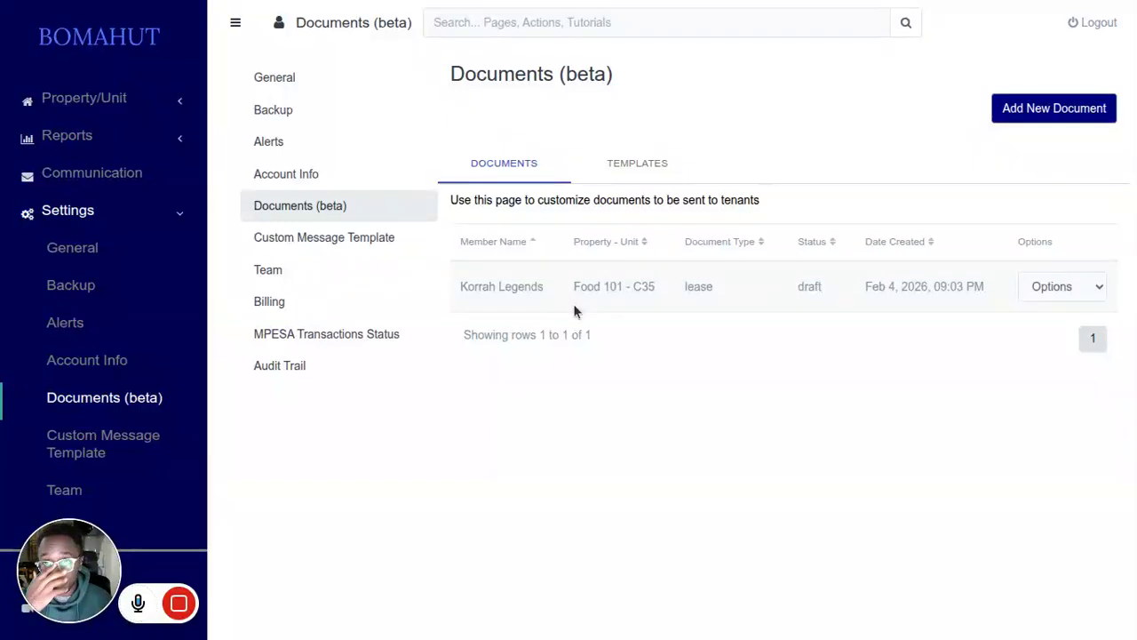
Step: Log out of the landlord account and enter the tenant's phone number in the tenant login for SMS verification
left_click(1095, 24)
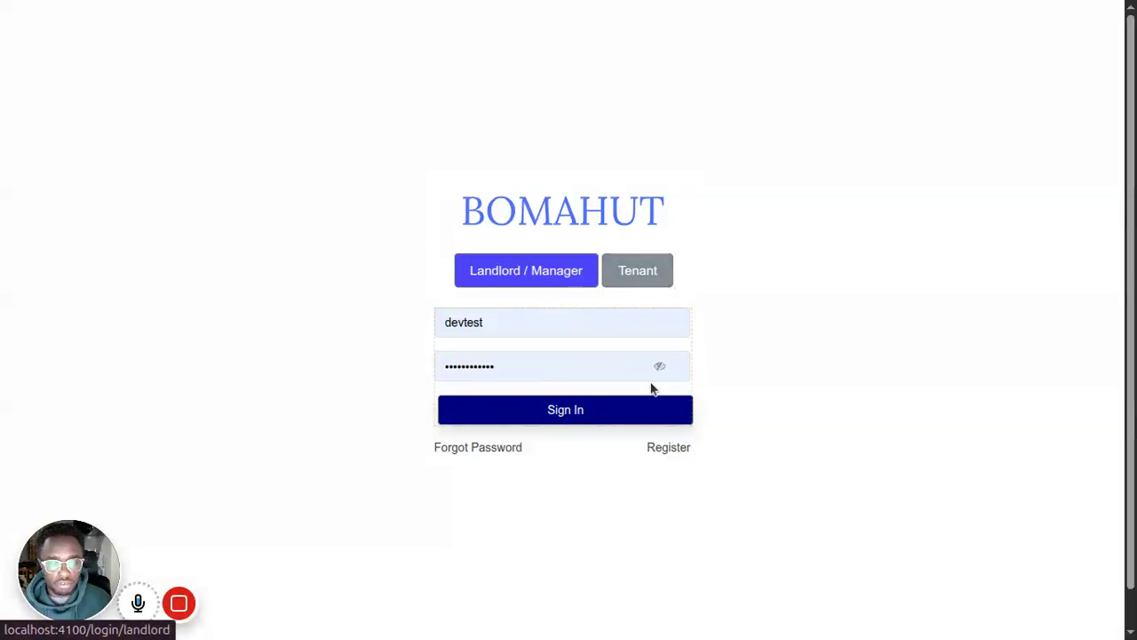
left_click(641, 283)
left_click(512, 389)
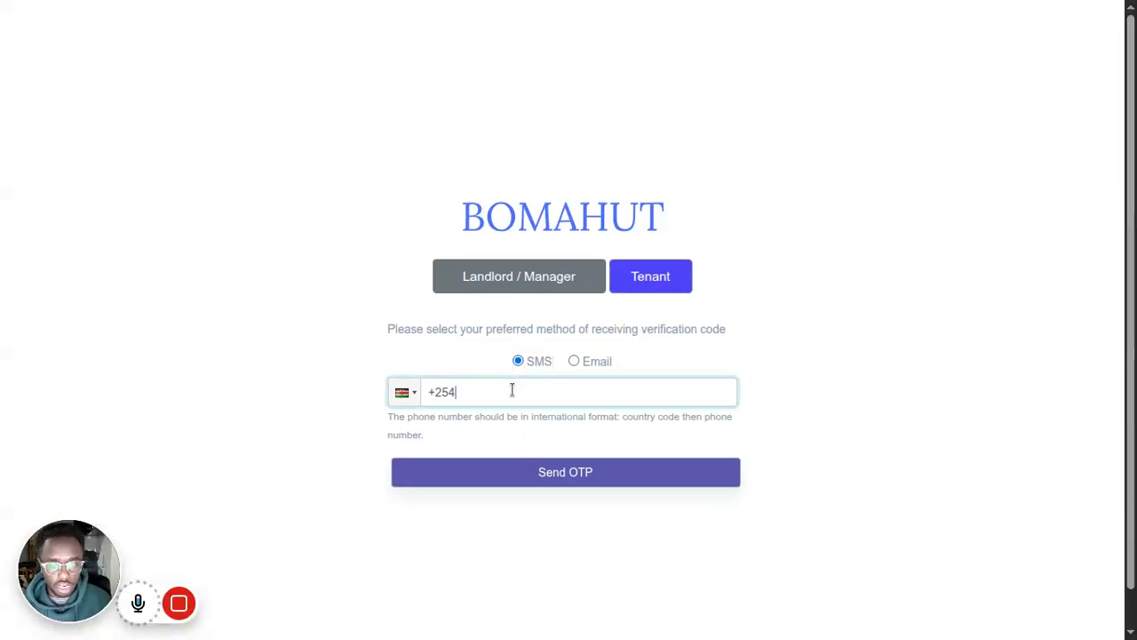
type("799 888")
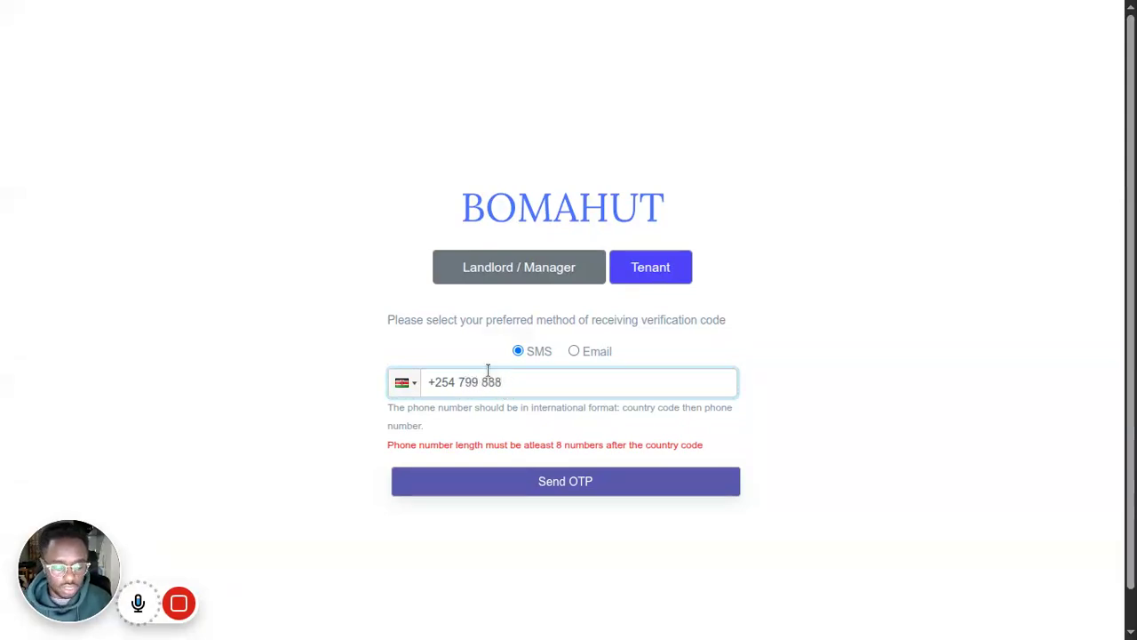
type(" 777")
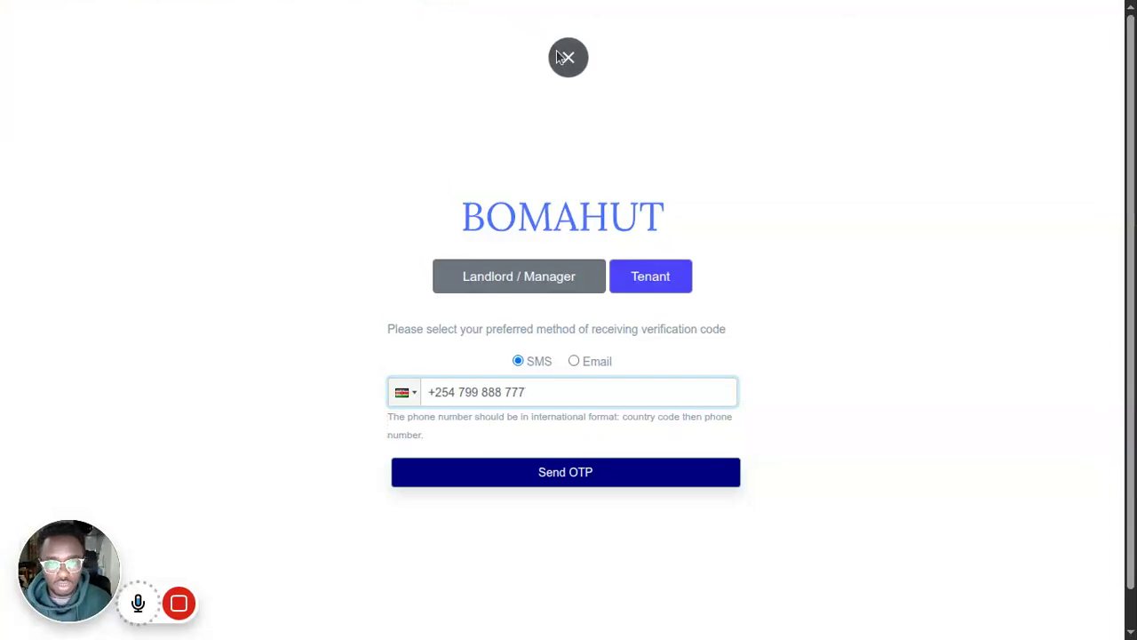
Step: Bring up the terminal outside full screen, move its window away from the browser, and return to the tenant login
left_click(568, 56)
left_click(19, 243)
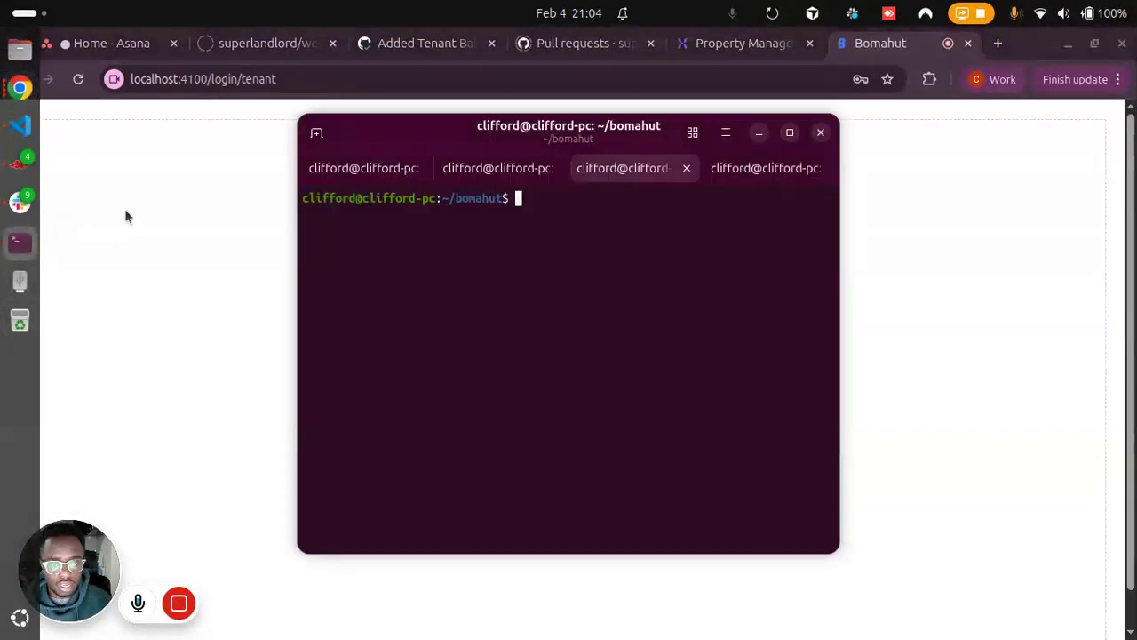
left_click_drag(535, 132, 1136, 142)
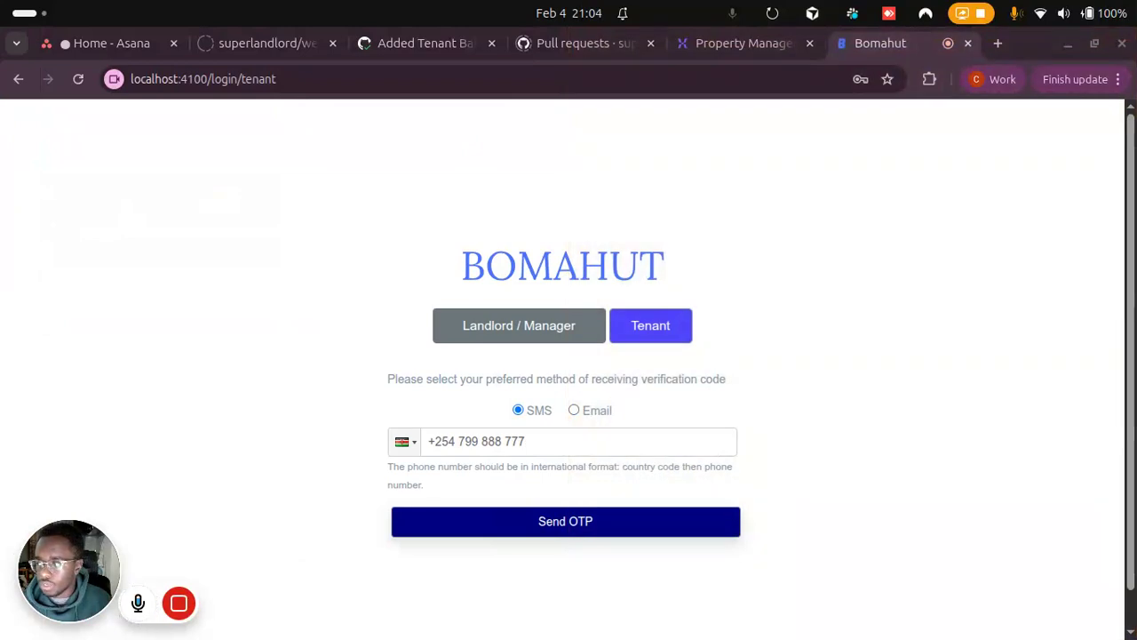
left_click(531, 444)
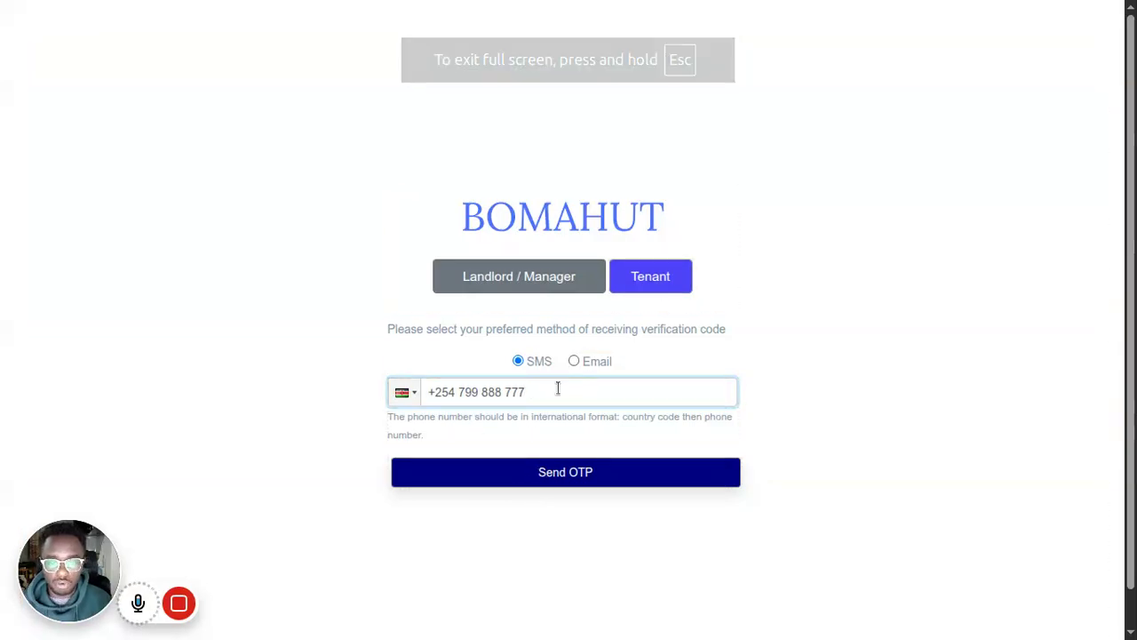
Step: Send the OTP to the tenant's phone, enter the verification code, and log in as the tenant
left_click(558, 474)
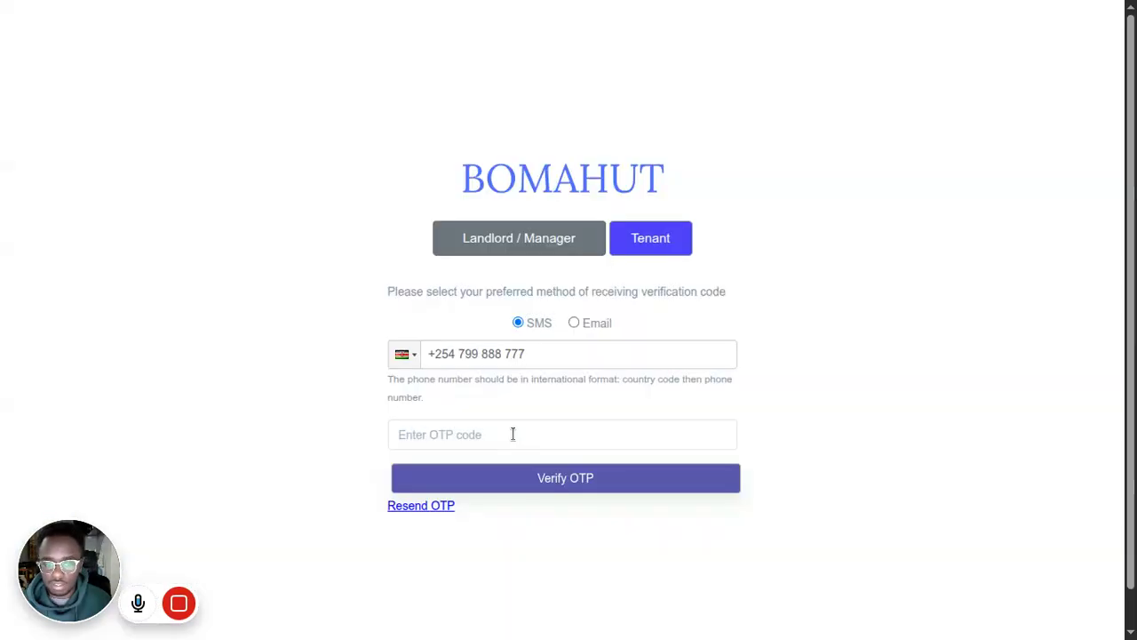
left_click(514, 434)
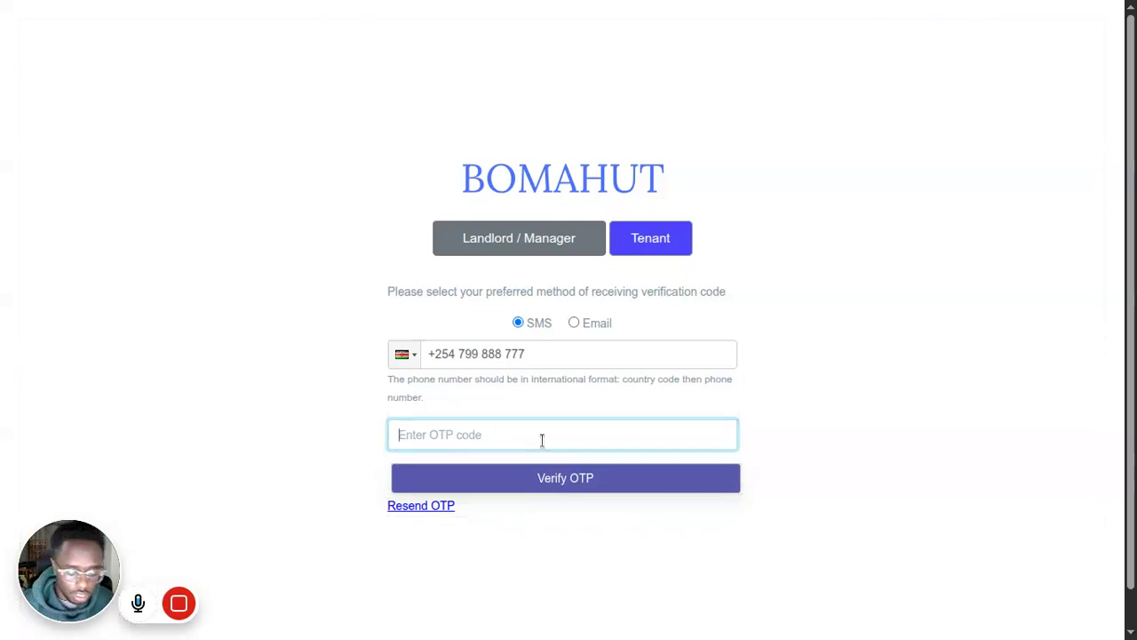
type("0956")
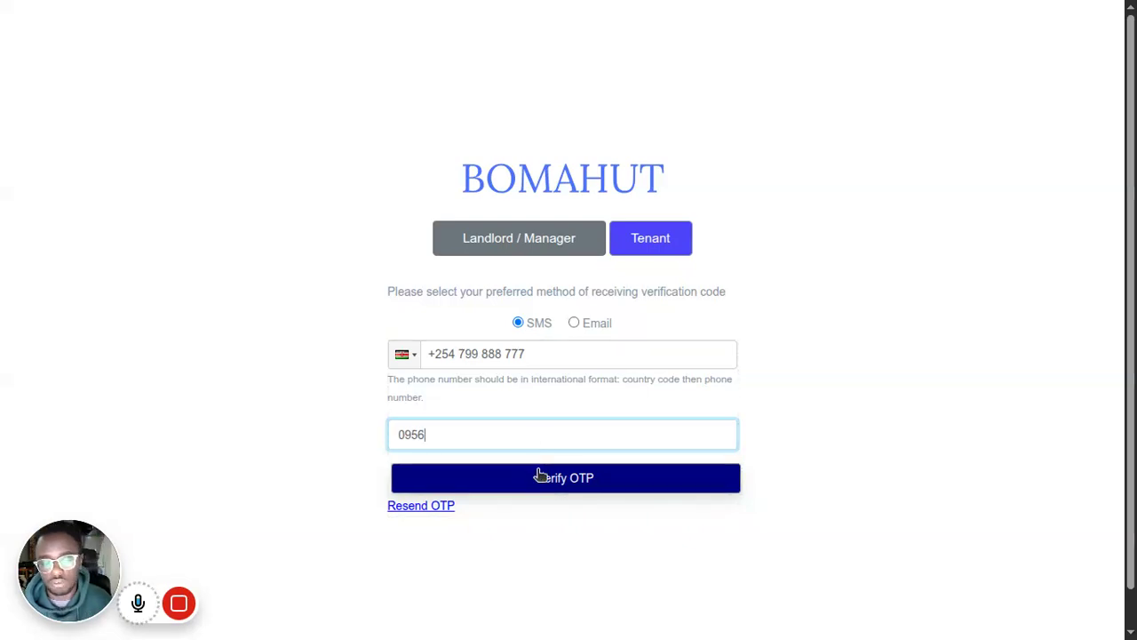
left_click(540, 477)
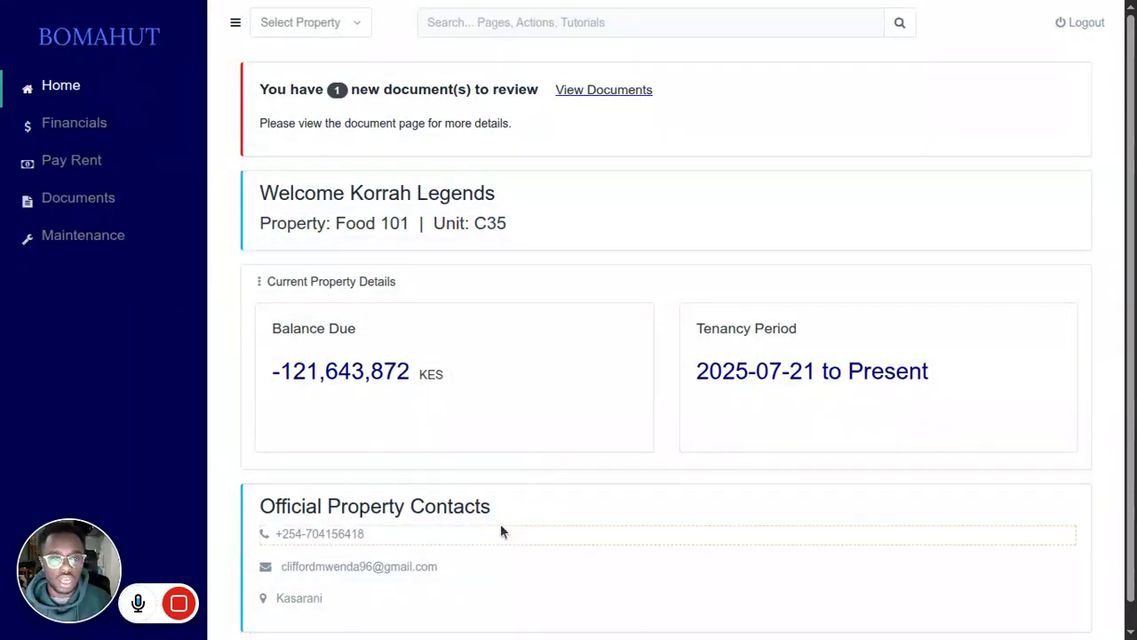
Step: Go from the new-document notice on the tenant home page to the documents list and view the draft lease
scroll(444, 355, "down", 1)
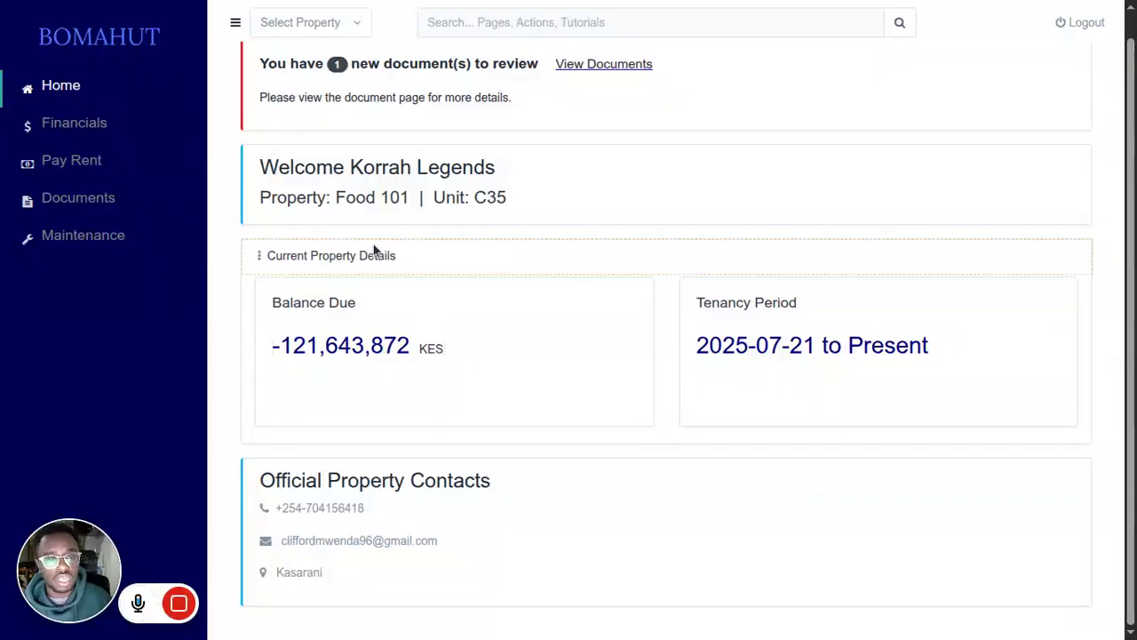
scroll(323, 146, "up", 1)
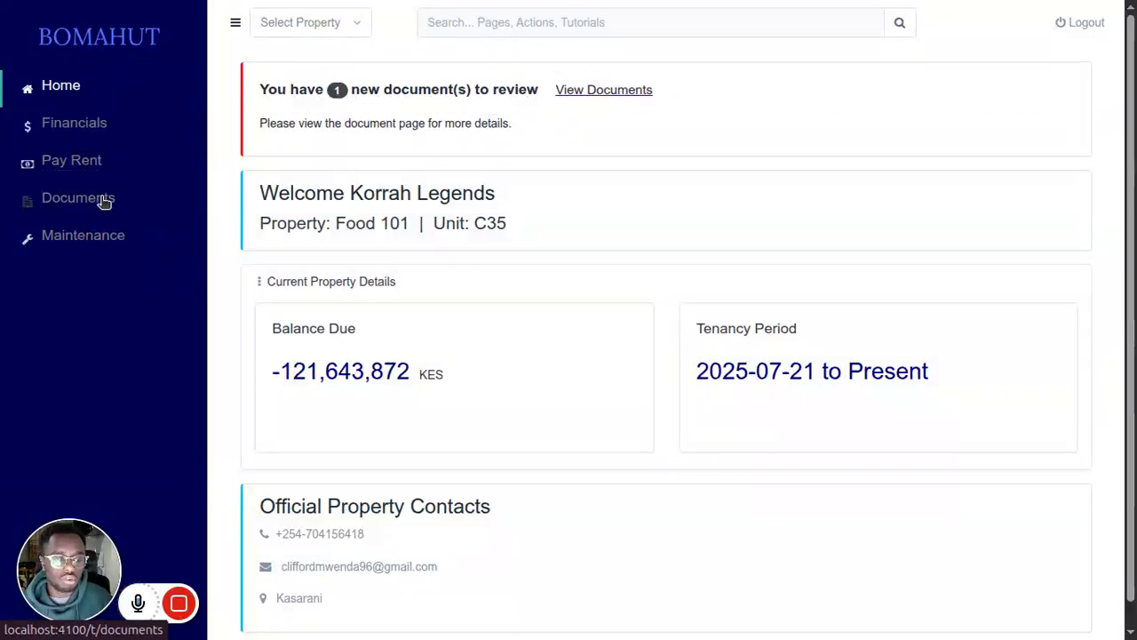
left_click(568, 94)
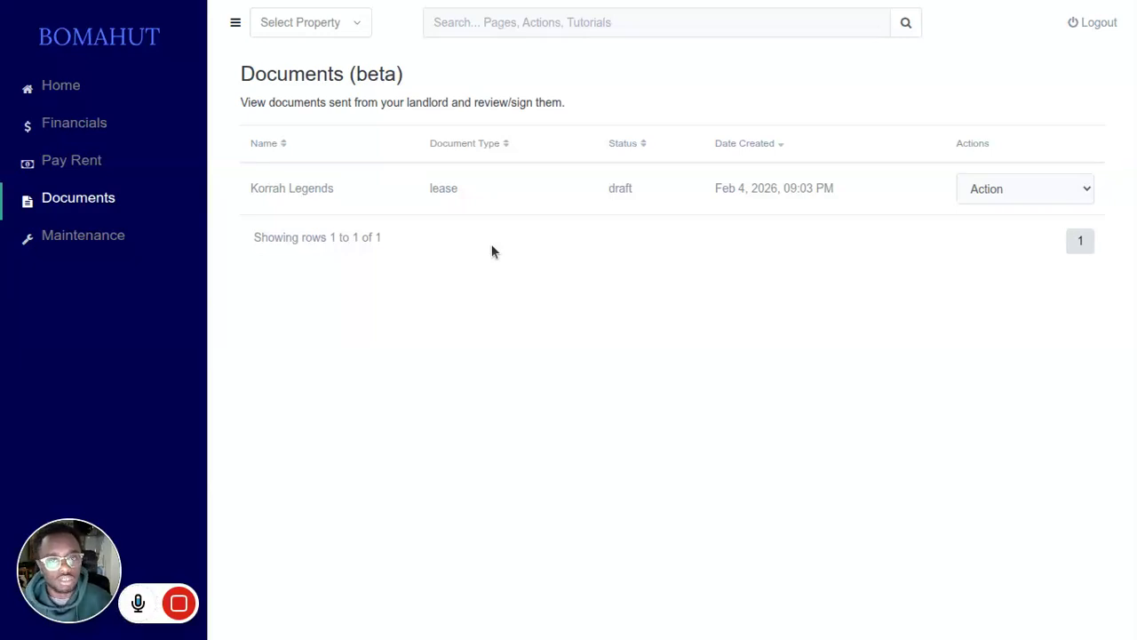
left_click(1009, 188)
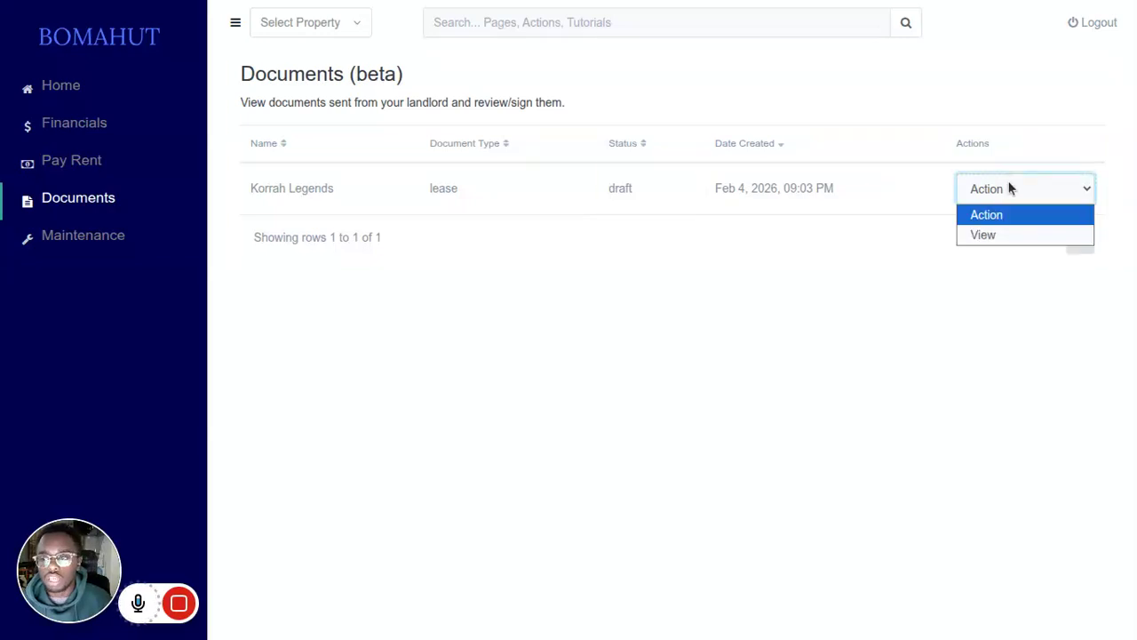
left_click(1005, 234)
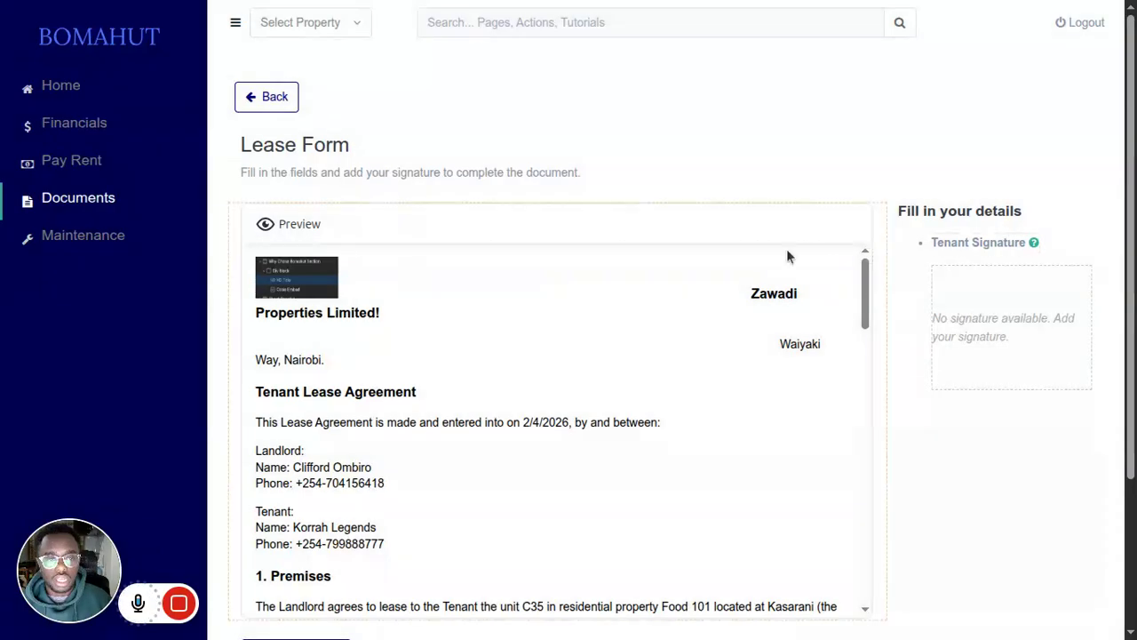
Step: Preview the lease in a separate window, read its terms from the parties through the utilities and maintenance clauses, and close the preview
scroll(529, 312, "down", 2)
scroll(529, 313, "up", 2)
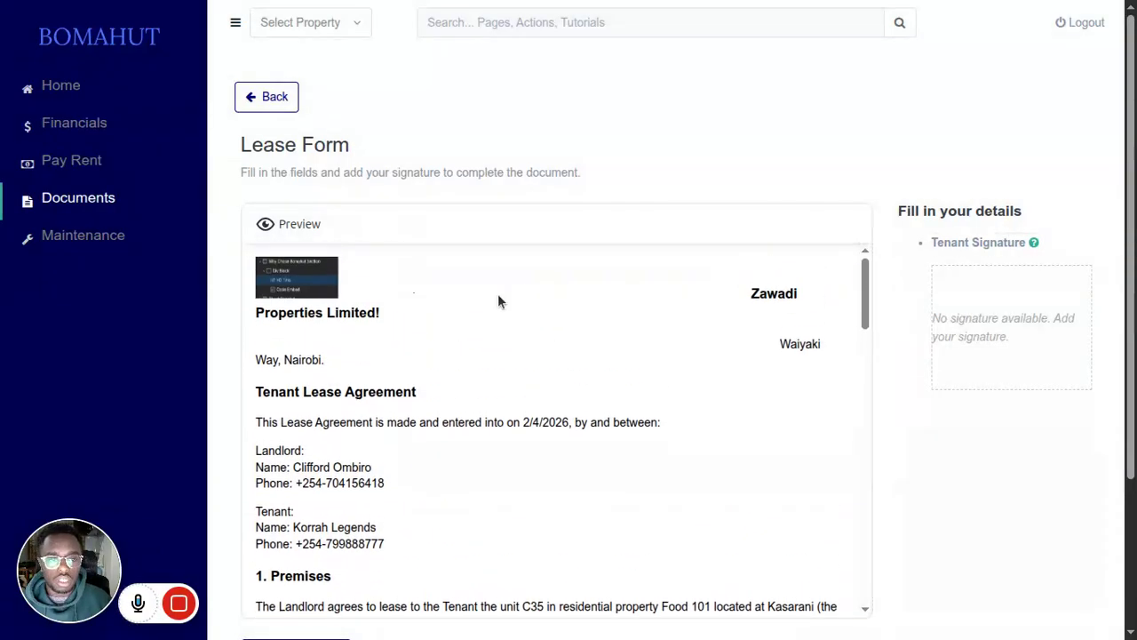
left_click(300, 229)
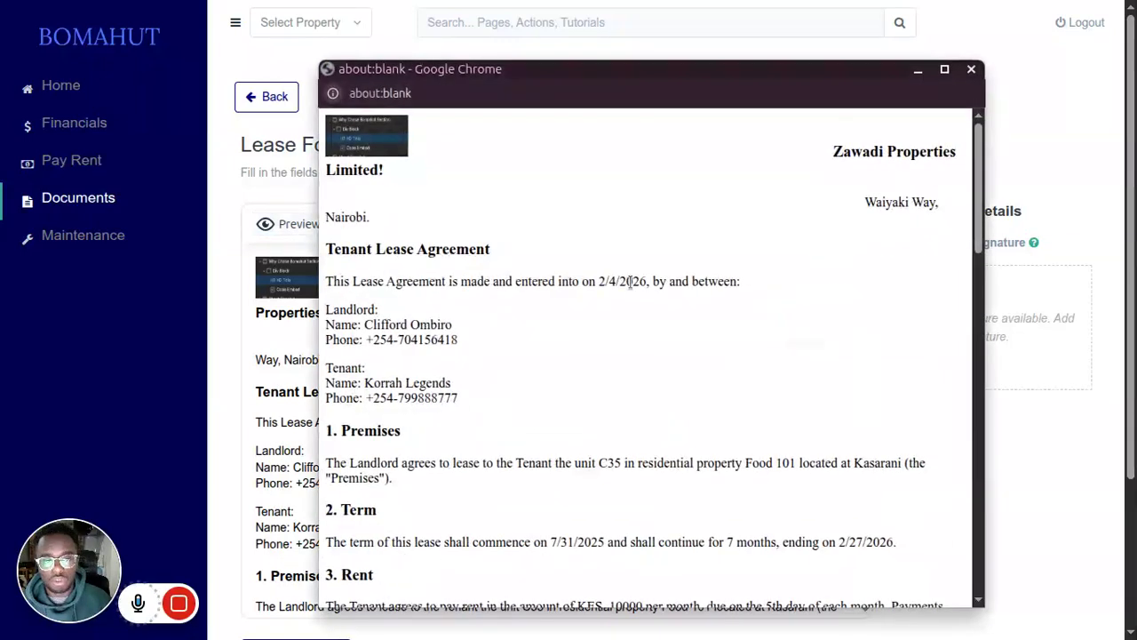
scroll(631, 281, "down", 1)
scroll(631, 281, "up", 1)
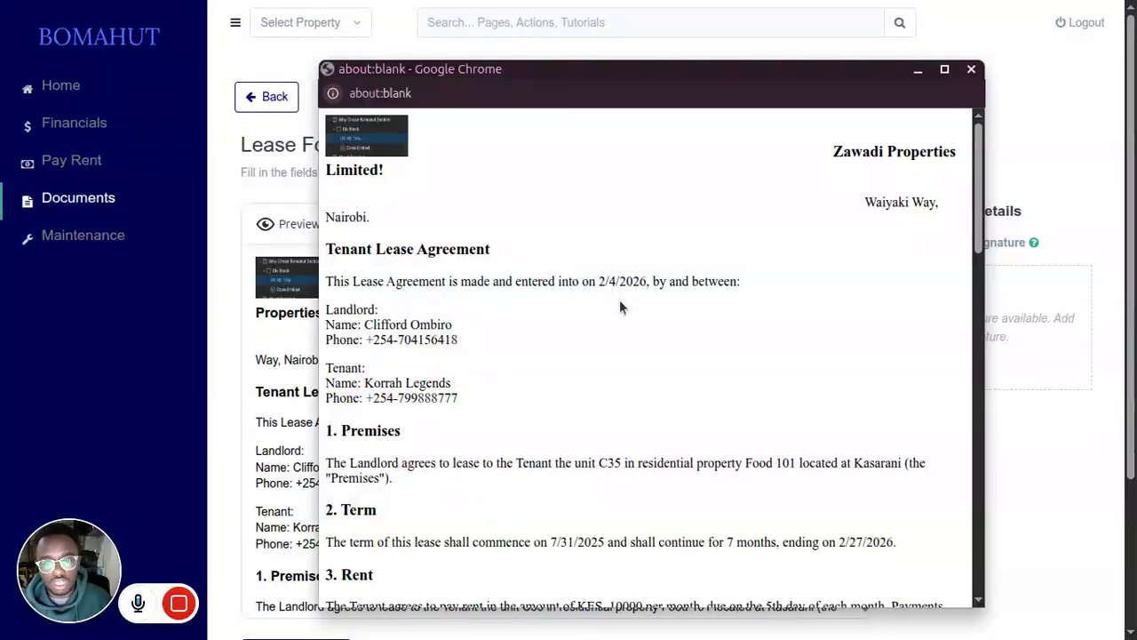
scroll(498, 346, "down", 2)
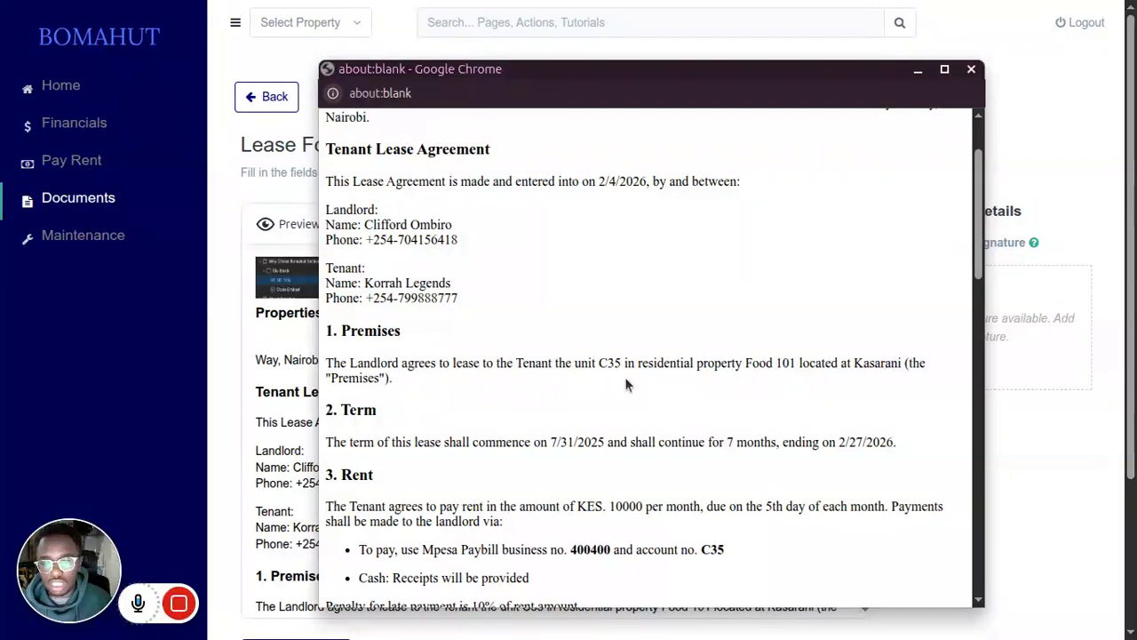
scroll(563, 503, "down", 4)
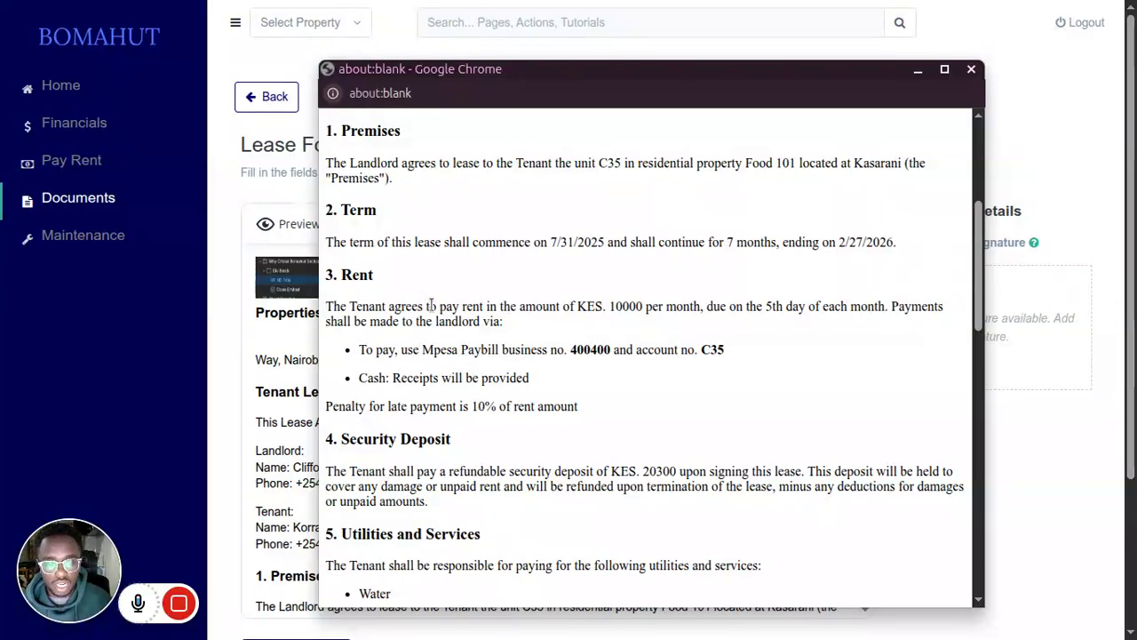
scroll(425, 435, "down", 2)
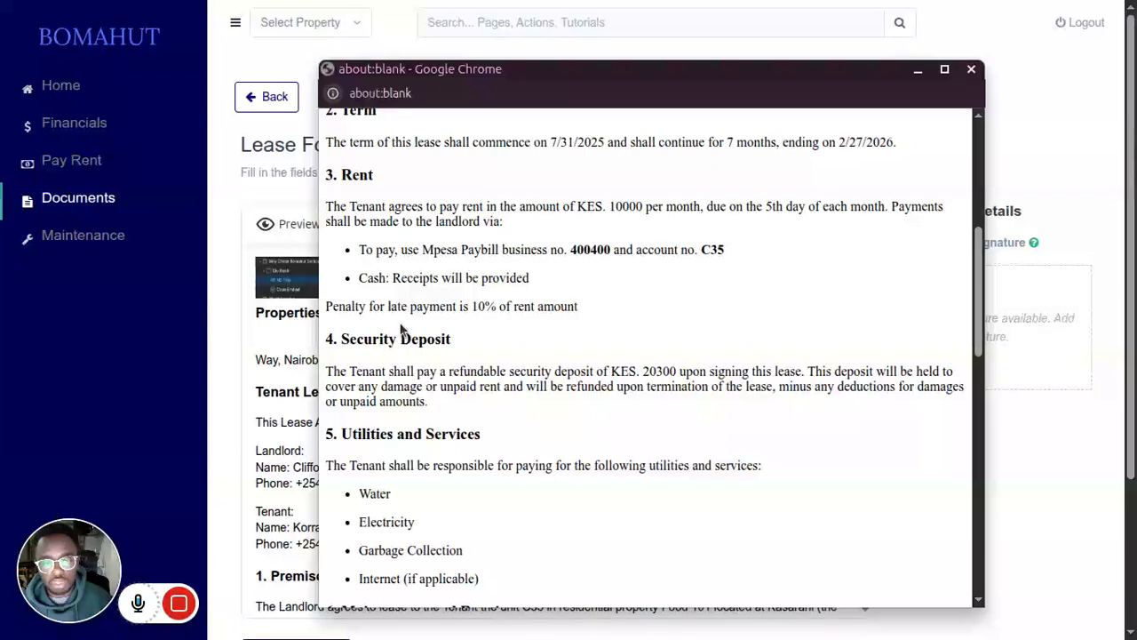
scroll(399, 430, "down", 2)
scroll(398, 427, "down", 2)
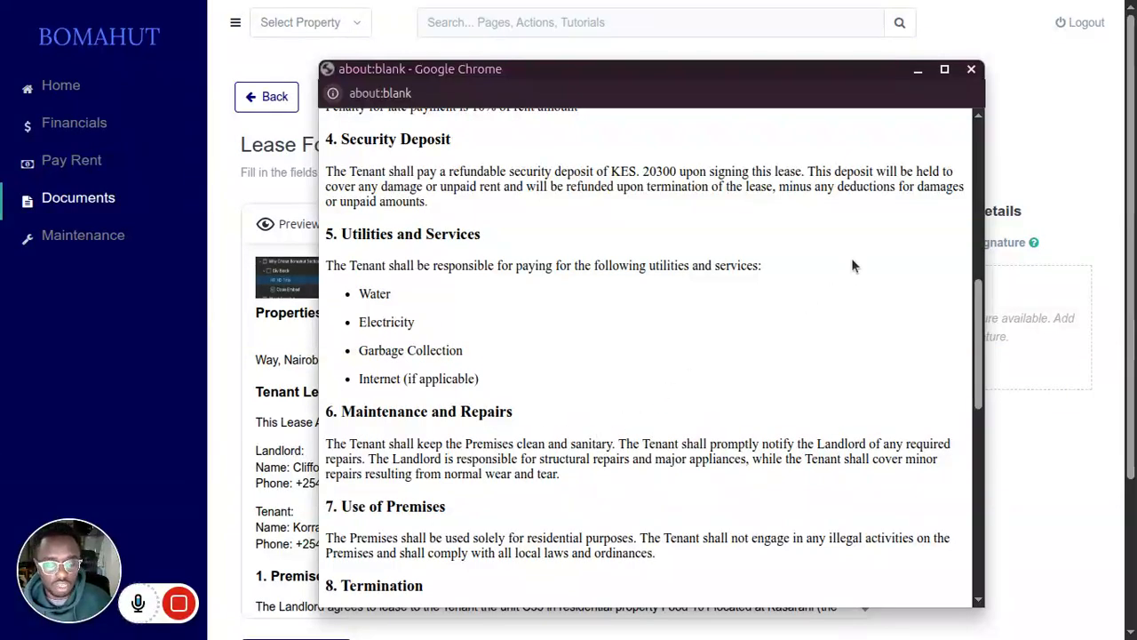
left_click(970, 70)
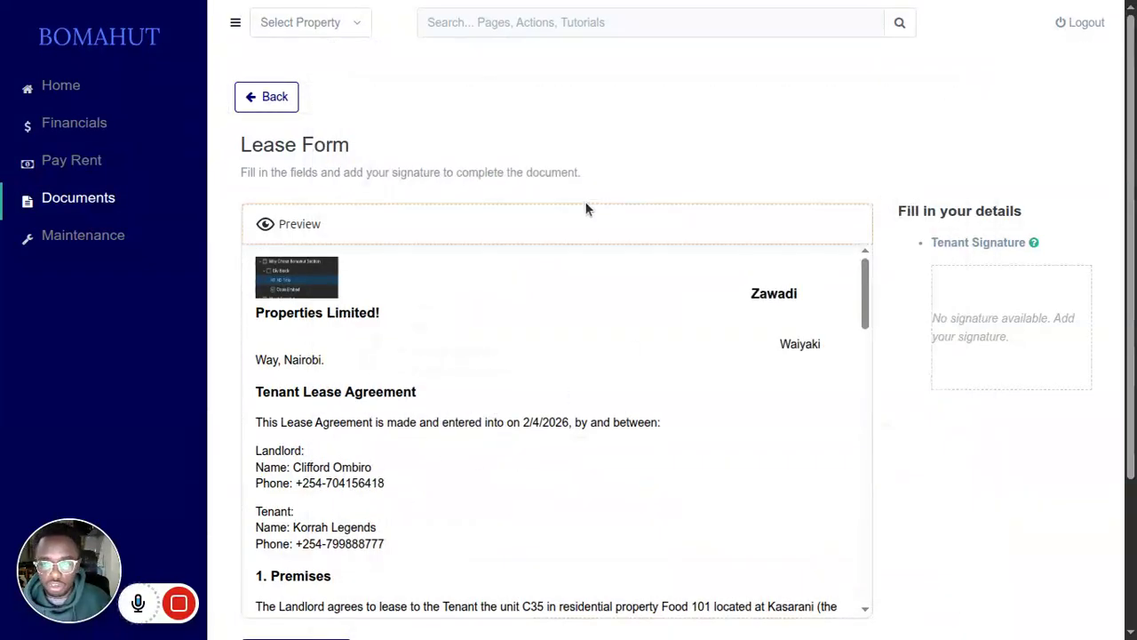
Step: Draw the tenant's signature on the signature pad and create it for the lease's signatures section
scroll(655, 151, "down", 3)
scroll(574, 185, "down", 5)
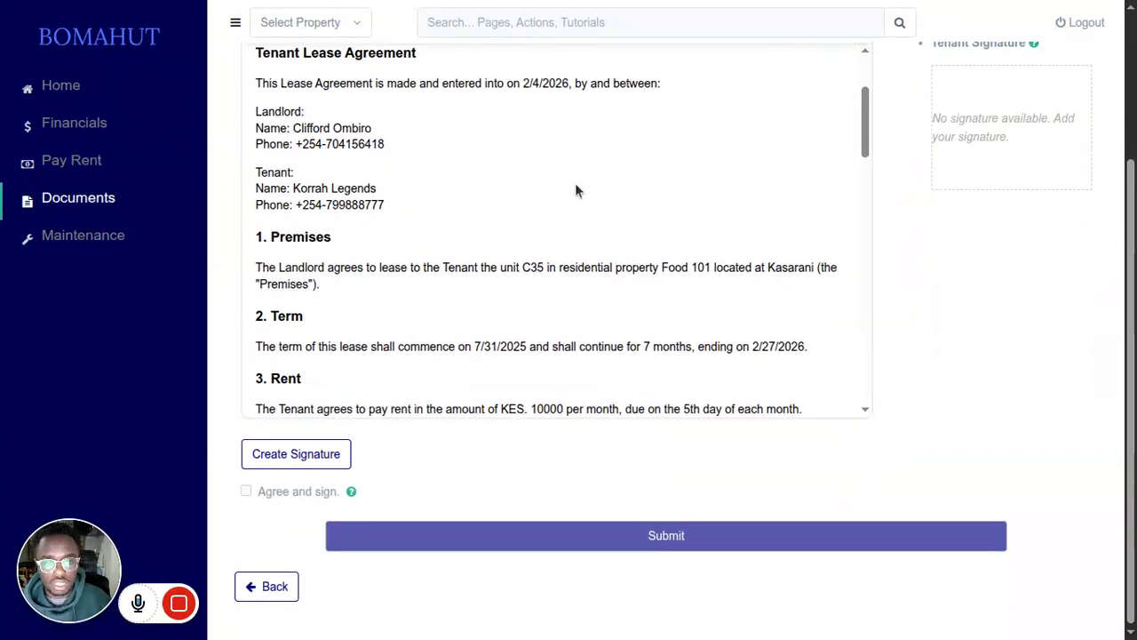
scroll(574, 187, "down", 12)
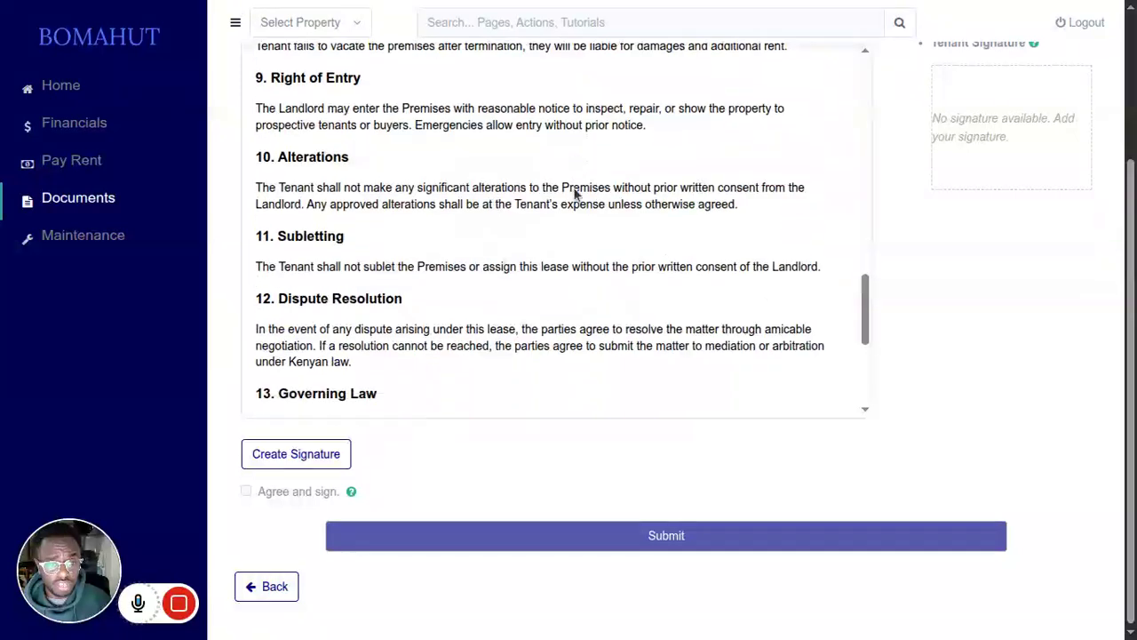
scroll(574, 189, "down", 1)
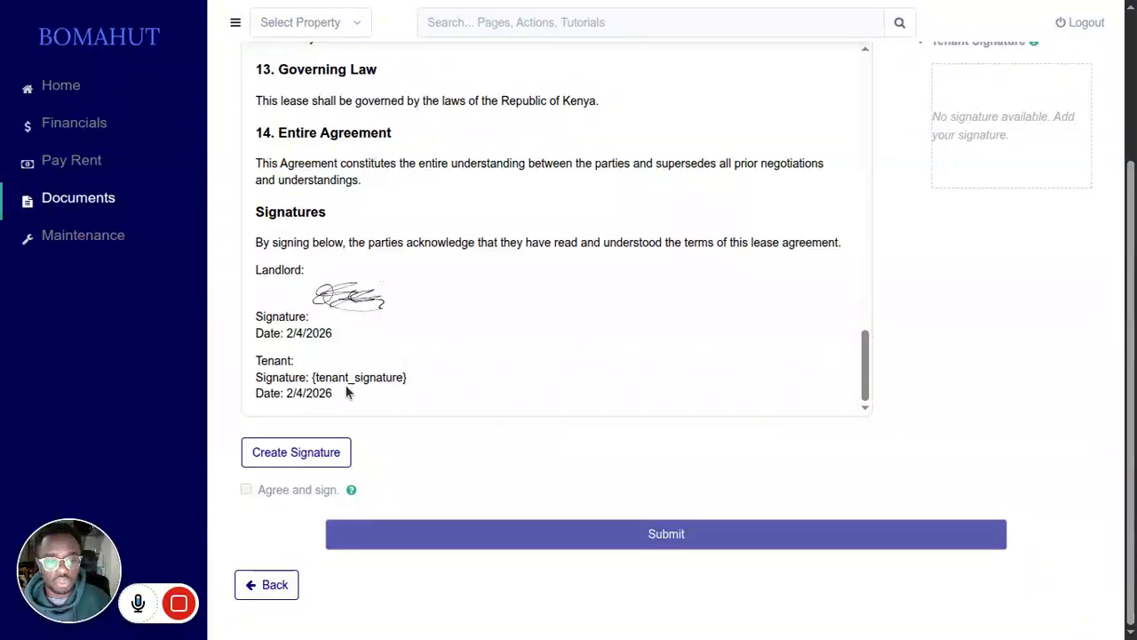
left_click(315, 454)
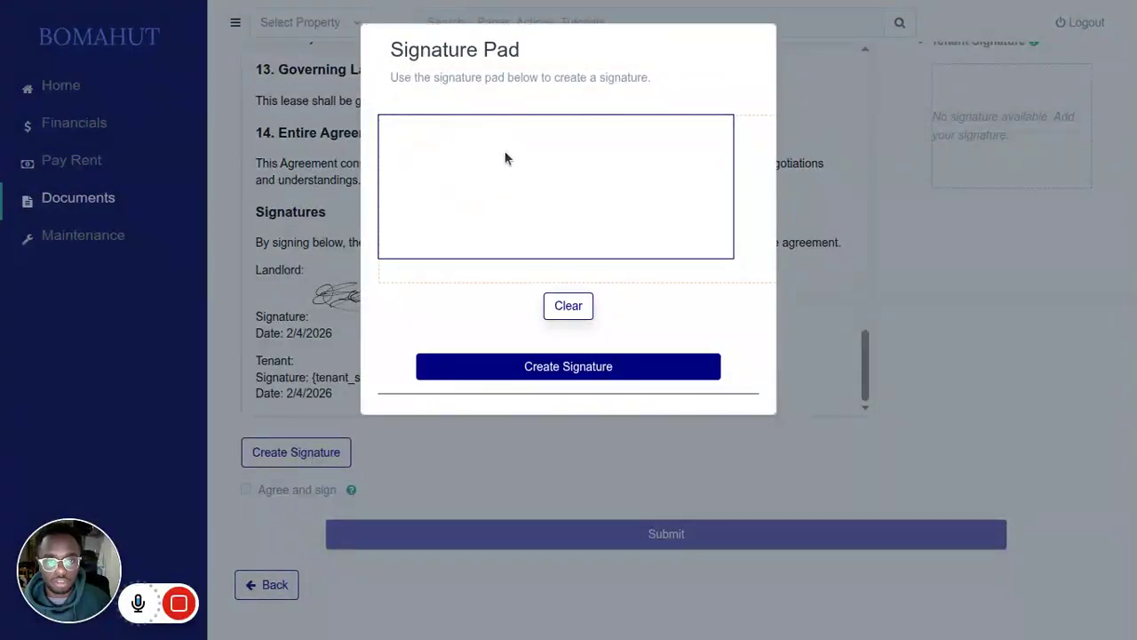
mouse_move(436, 180)
left_mouse_down()
mouse_move(515, 148)
mouse_move(639, 177)
mouse_move(512, 163)
mouse_move(571, 194)
mouse_move(487, 197)
mouse_move(679, 181)
left_mouse_up()
left_click_drag(693, 134, 694, 144)
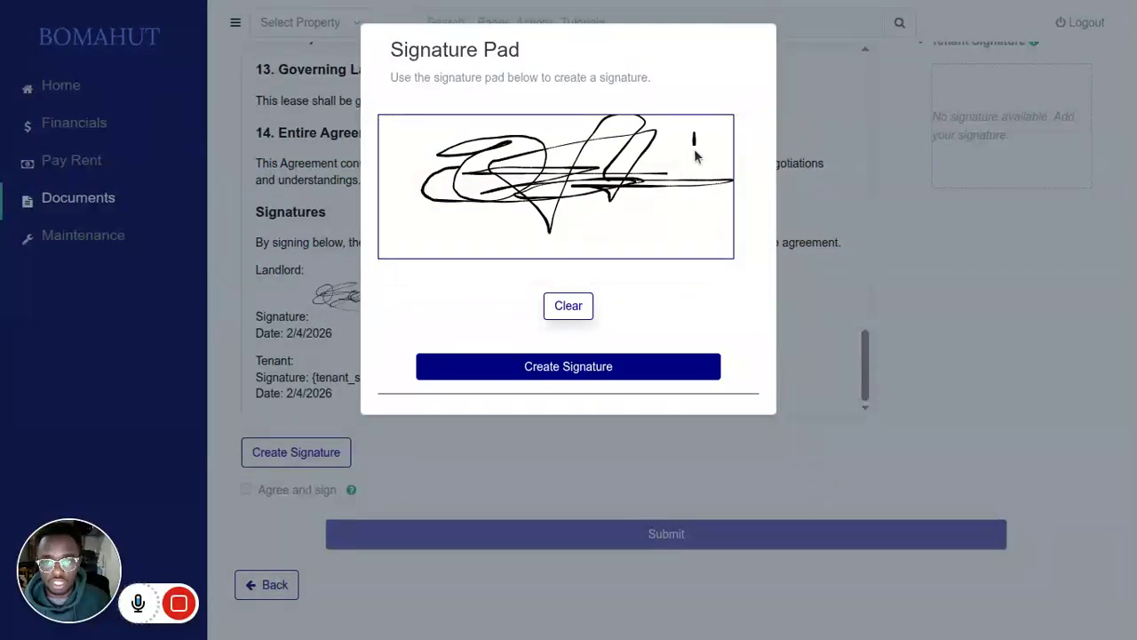
left_click(694, 163)
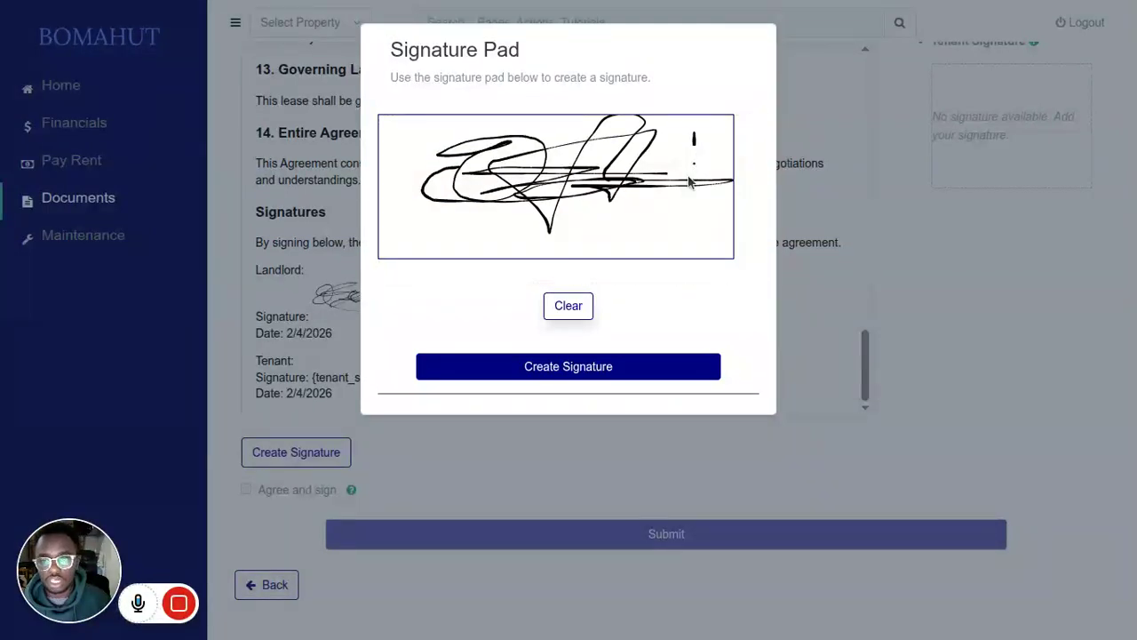
left_click(633, 362)
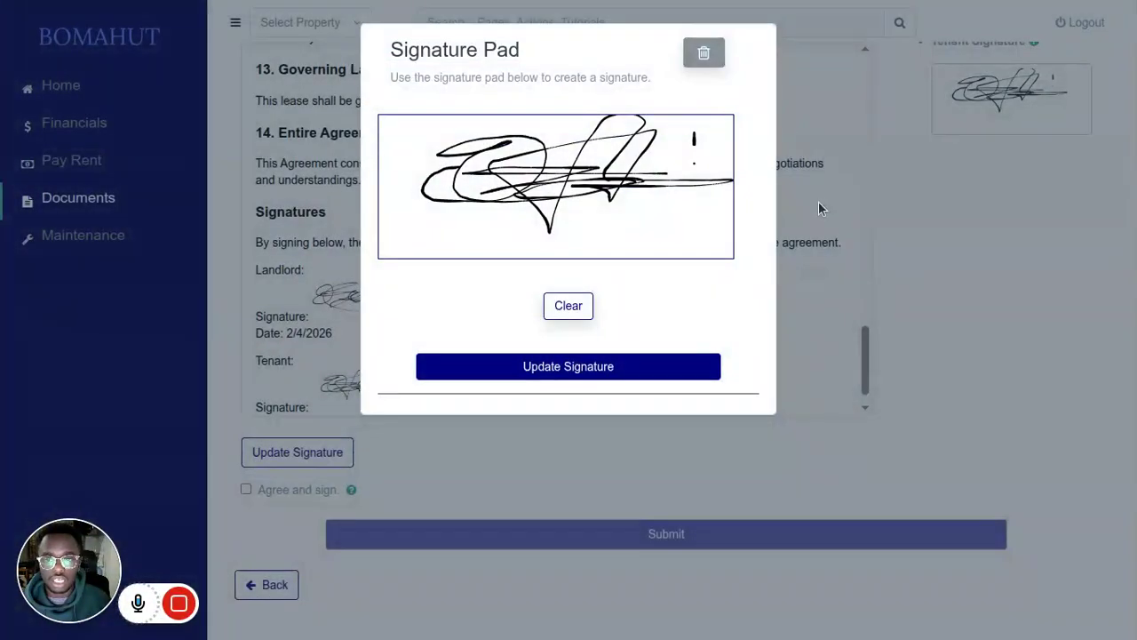
left_click(818, 201)
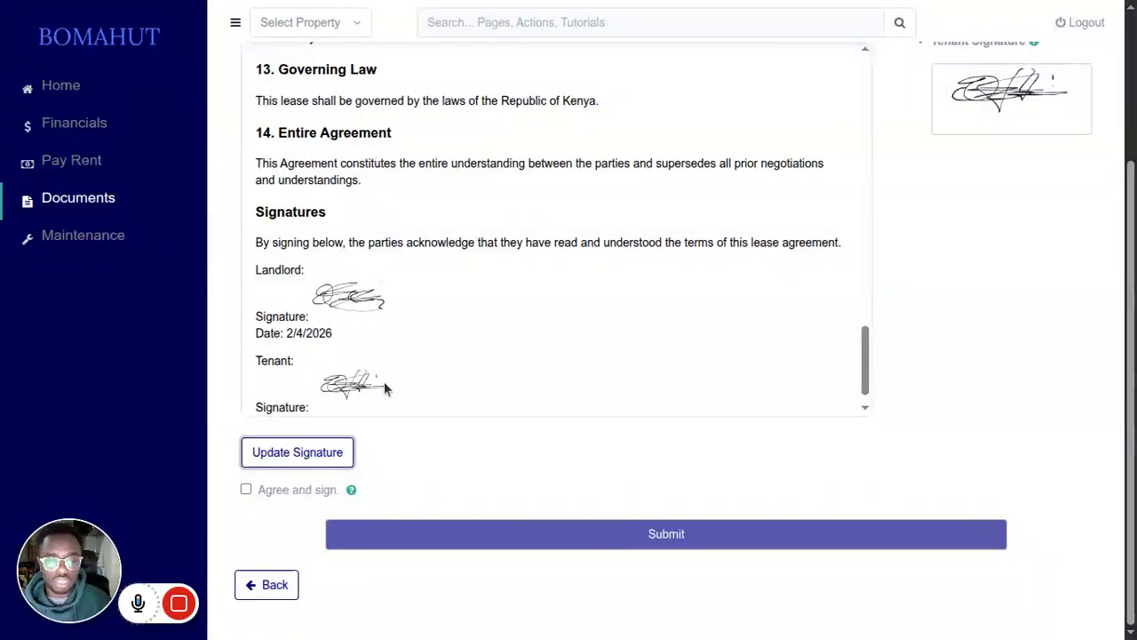
Step: Agree to sign the lease, check both signatures in the document, and submit it
left_click(246, 493)
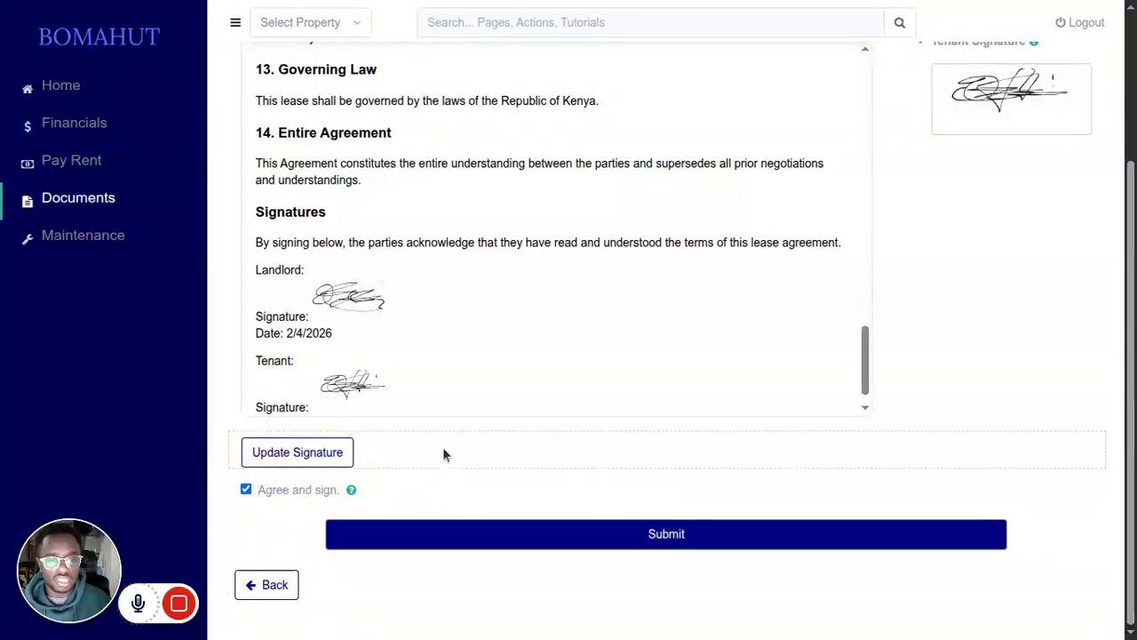
scroll(444, 445, "up", 3)
scroll(447, 449, "down", 1)
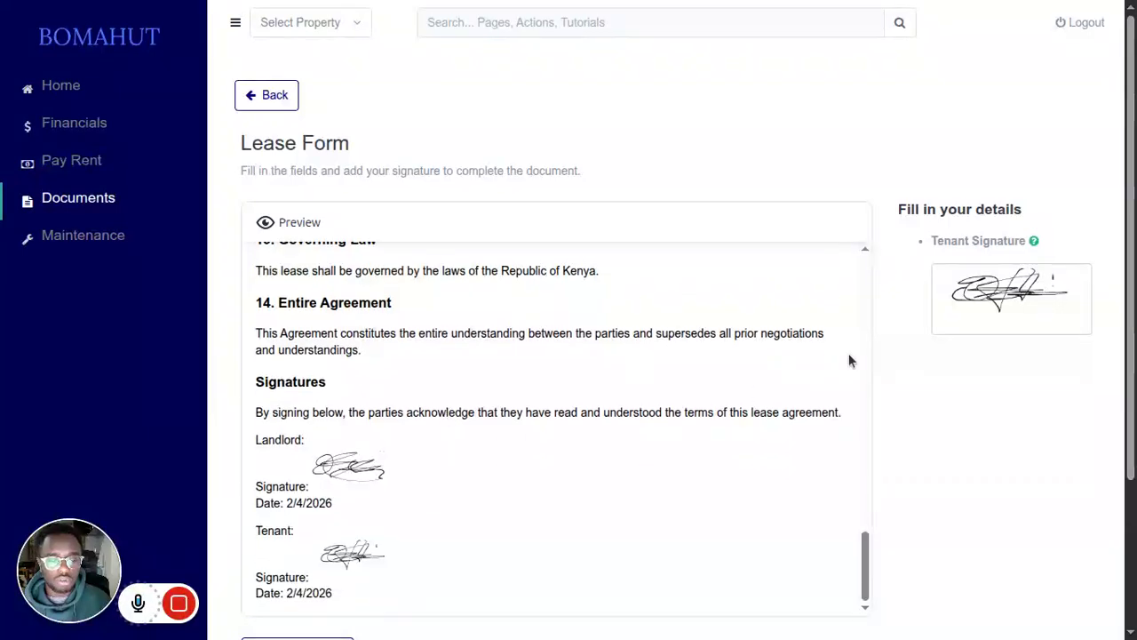
scroll(677, 438, "down", 2)
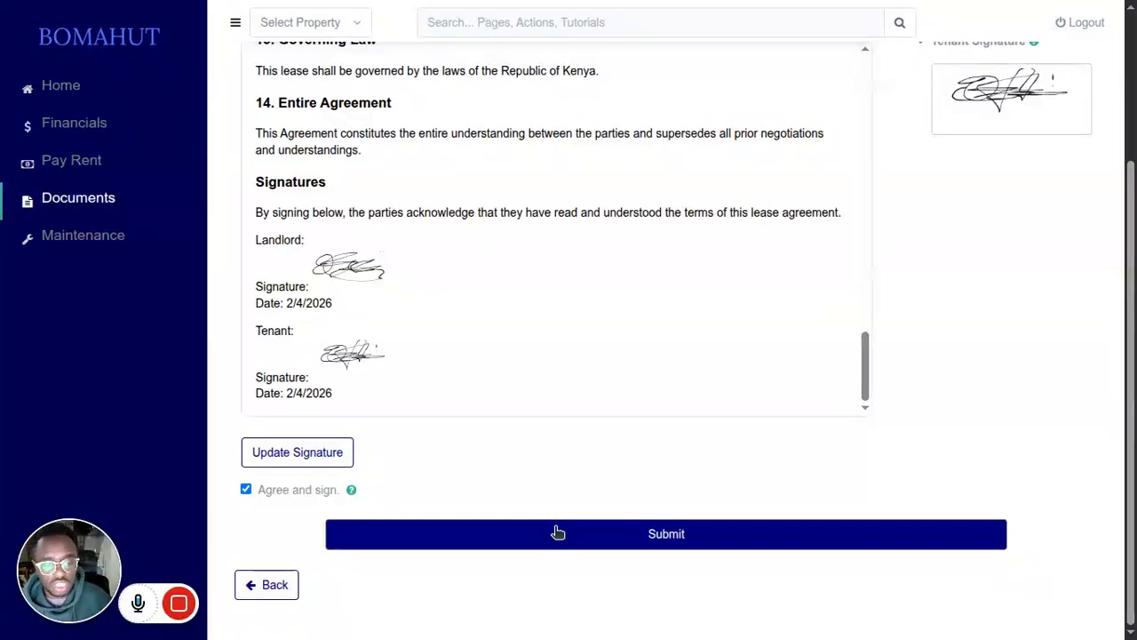
left_click(604, 535)
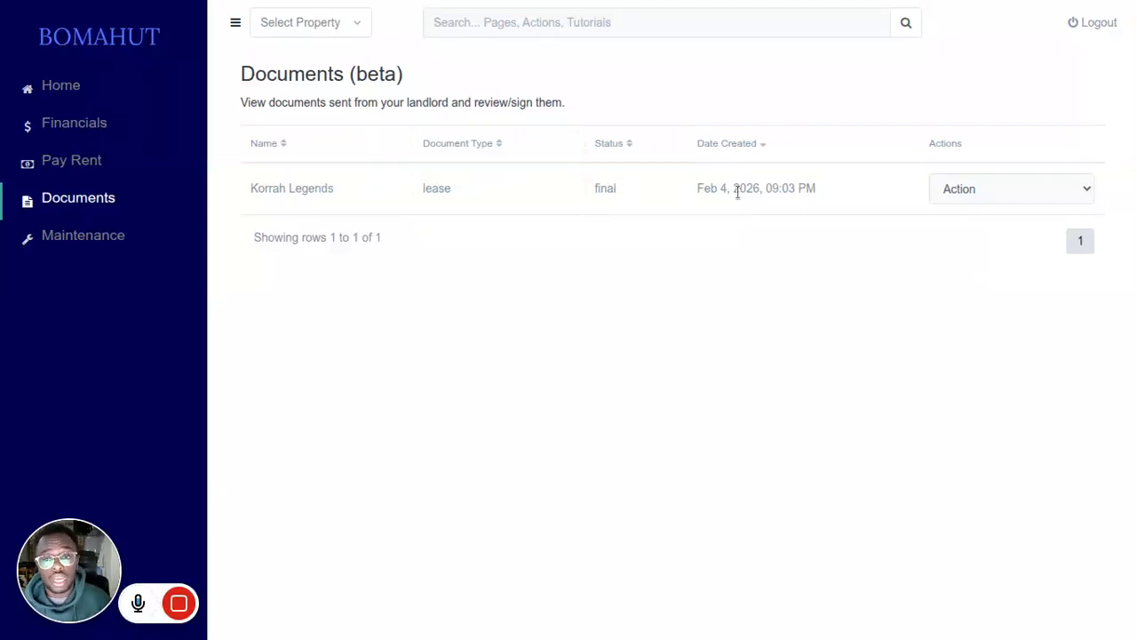
Step: Download the final lease document, open the downloaded PDF, and return to the tenant's documents list
left_click(935, 197)
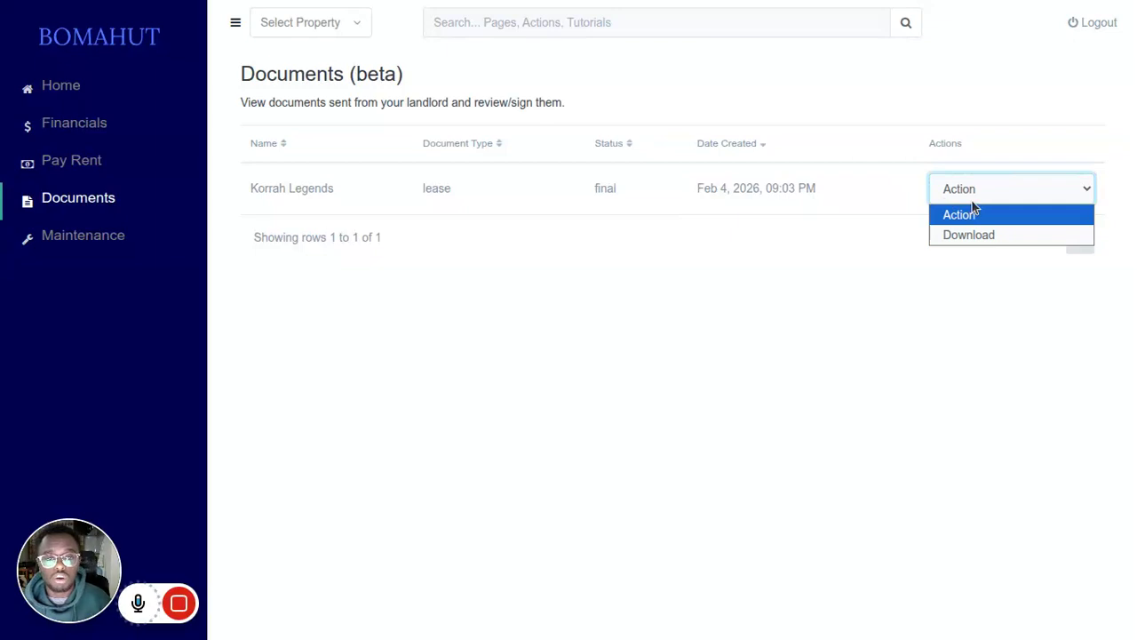
left_click(968, 236)
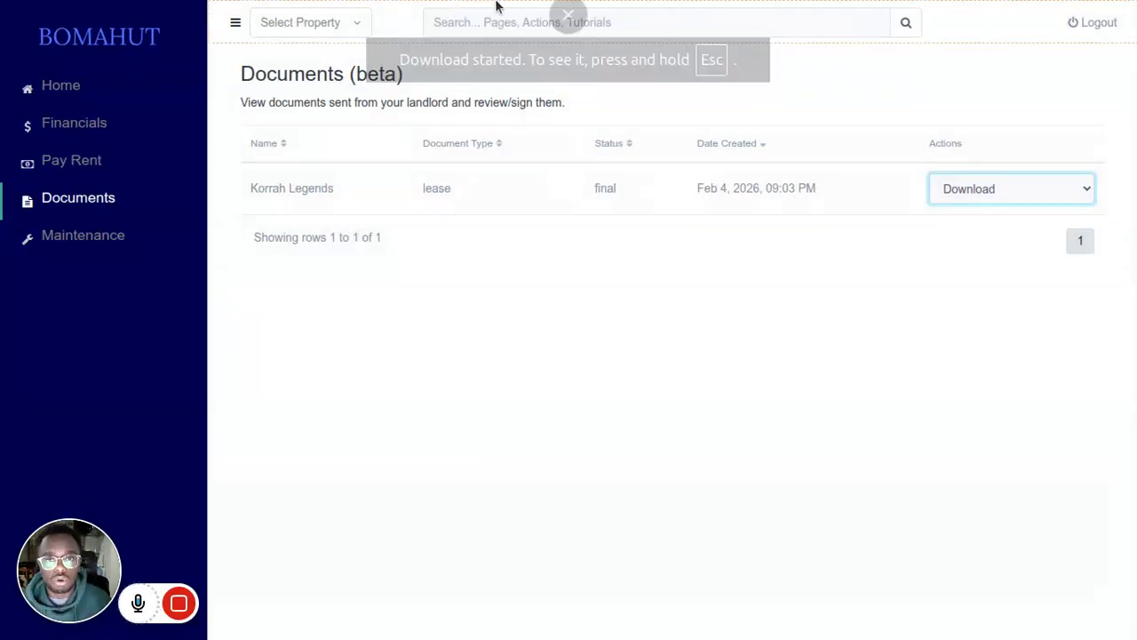
left_click(568, 56)
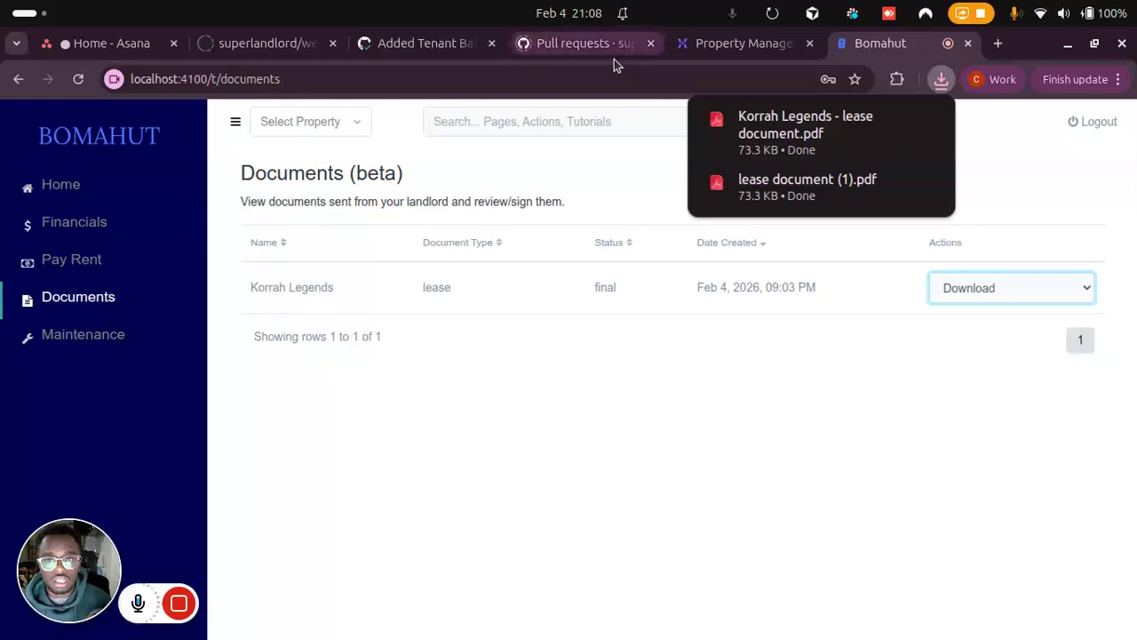
left_click(786, 129)
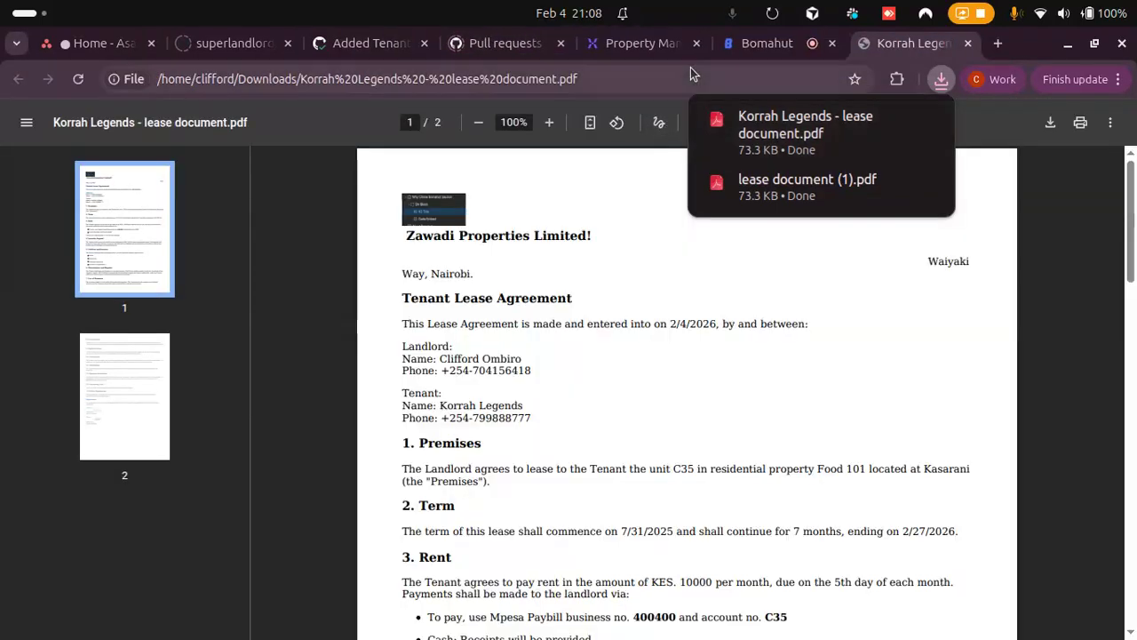
left_click(804, 46)
left_click(892, 45)
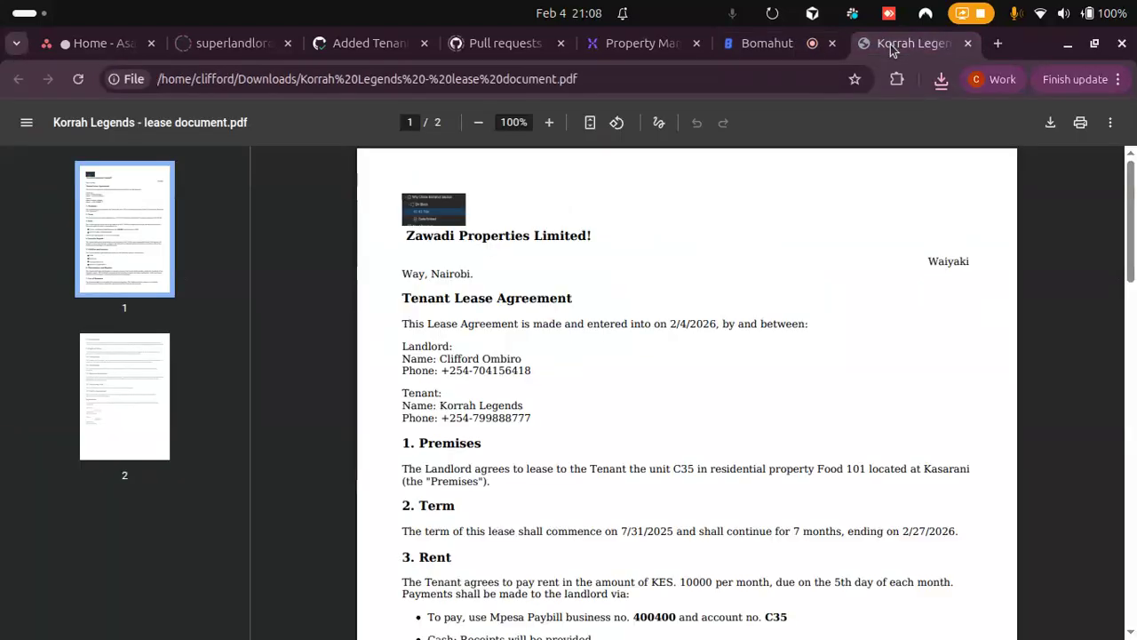
left_click(783, 44)
left_click(862, 307)
left_click(777, 387)
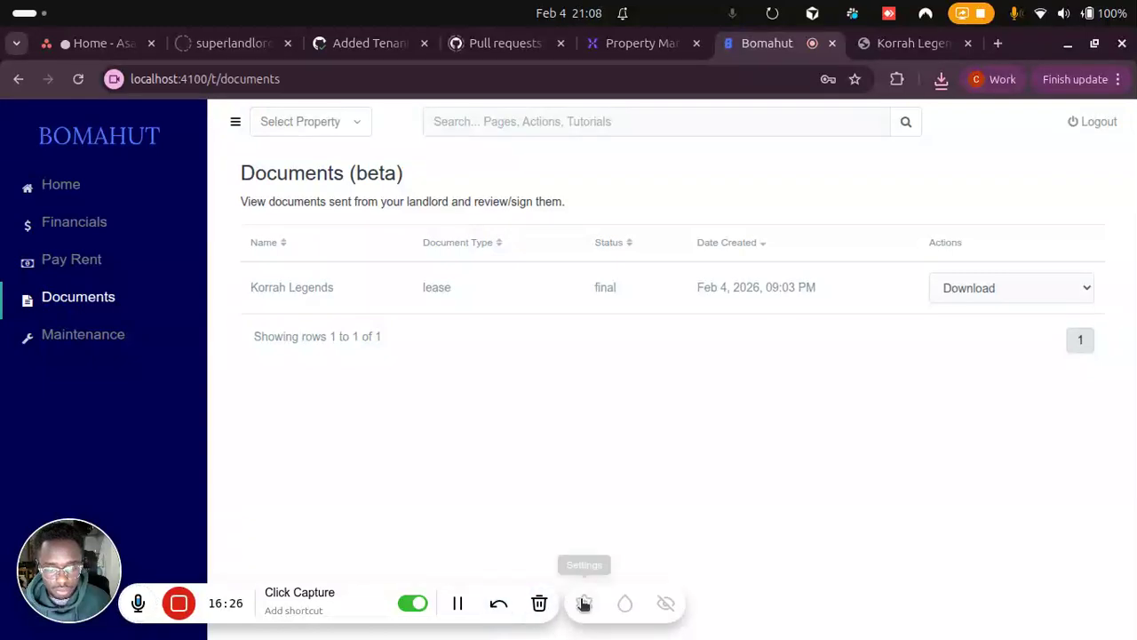
left_click(583, 604)
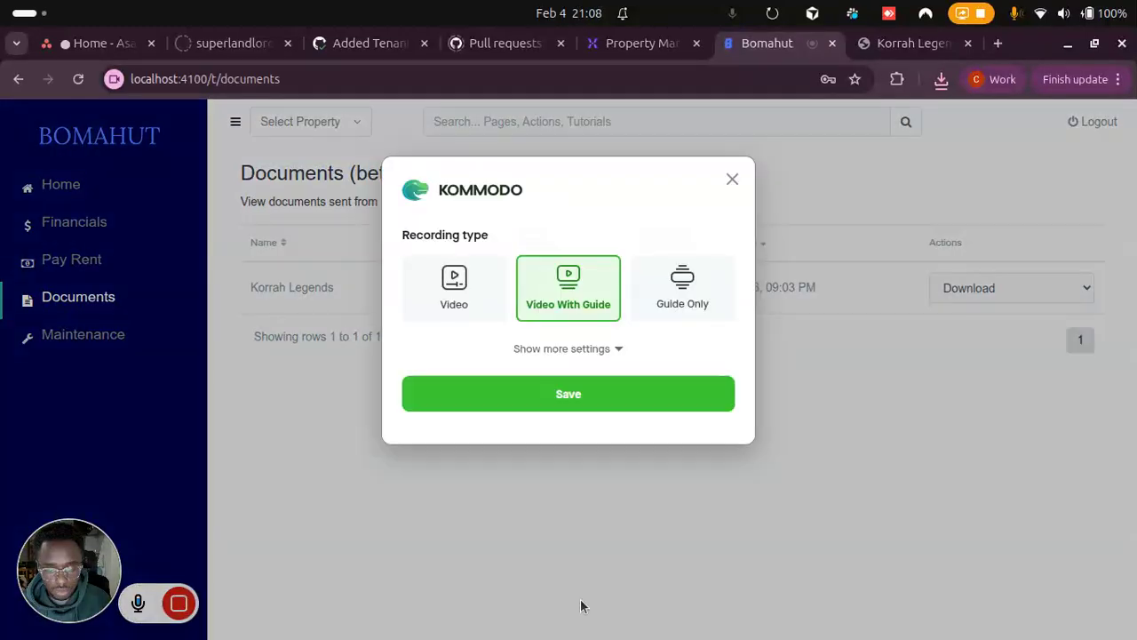
left_click(730, 180)
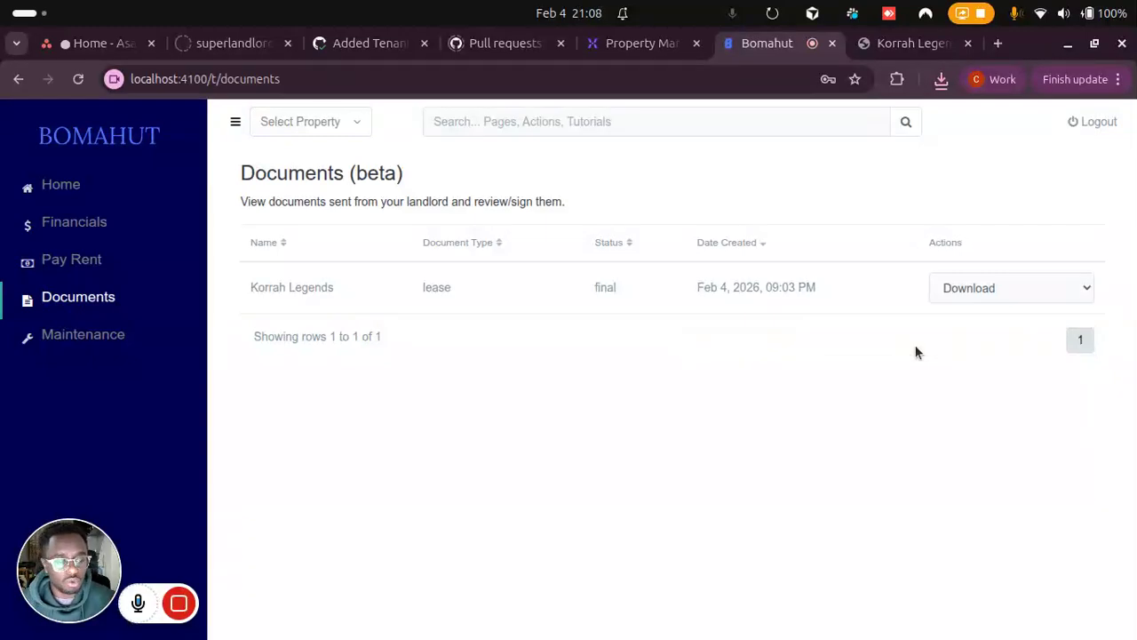
Step: Log out of the tenant account and sign in through the landlord/manager login with the prefilled credentials
left_click(1104, 125)
left_click(500, 330)
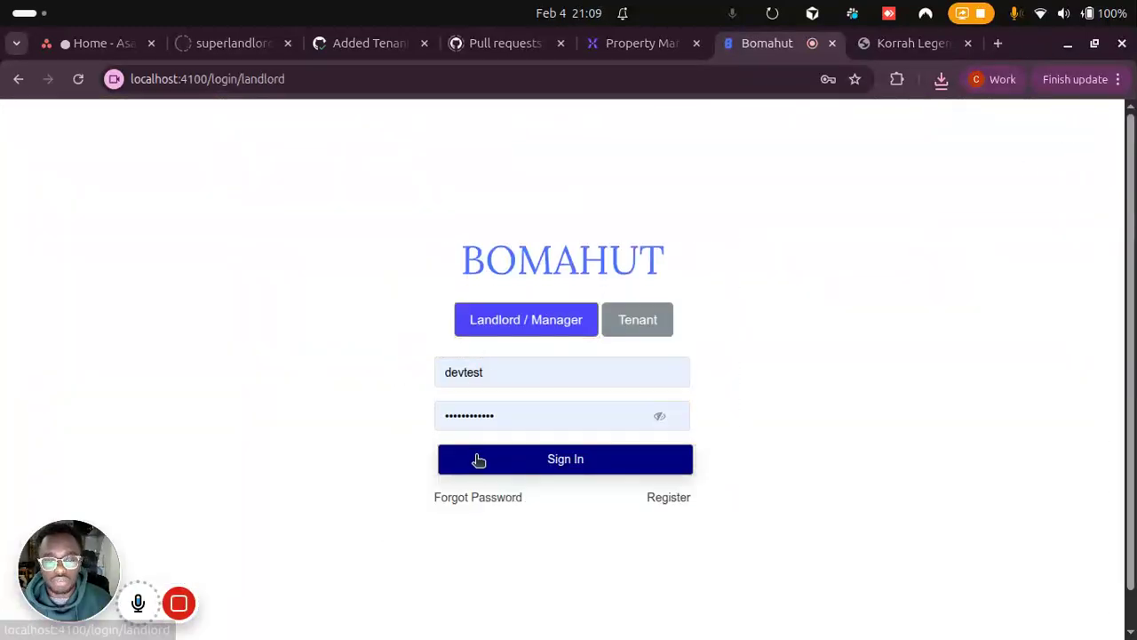
left_click(480, 462)
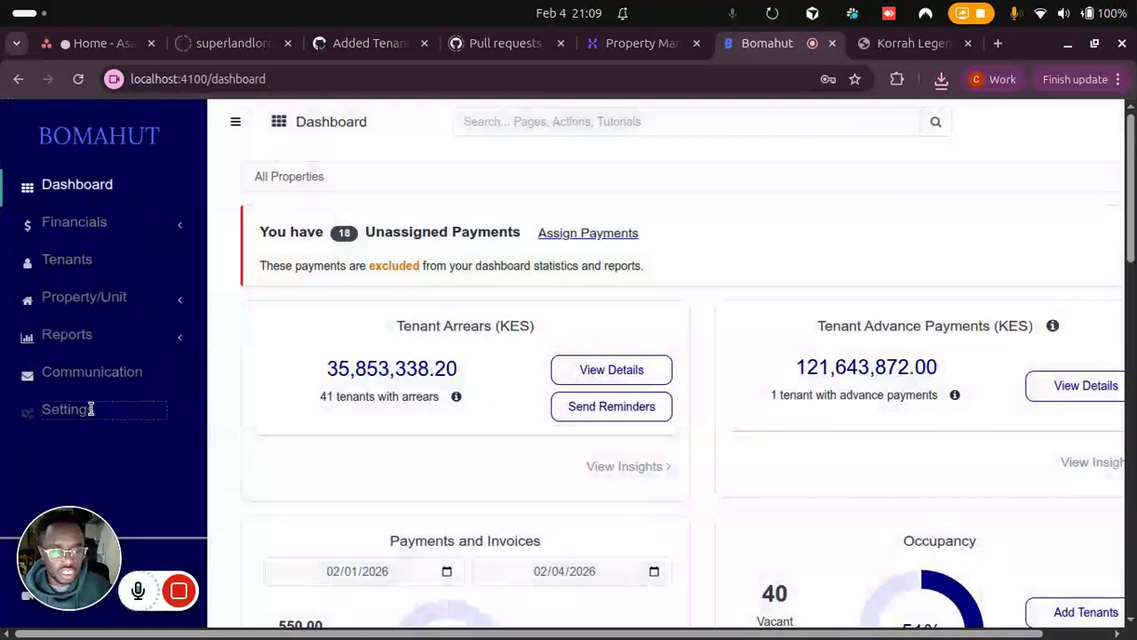
Step: Open the landlord's Documents (beta) settings page with the list of tenant documents
left_click(91, 409)
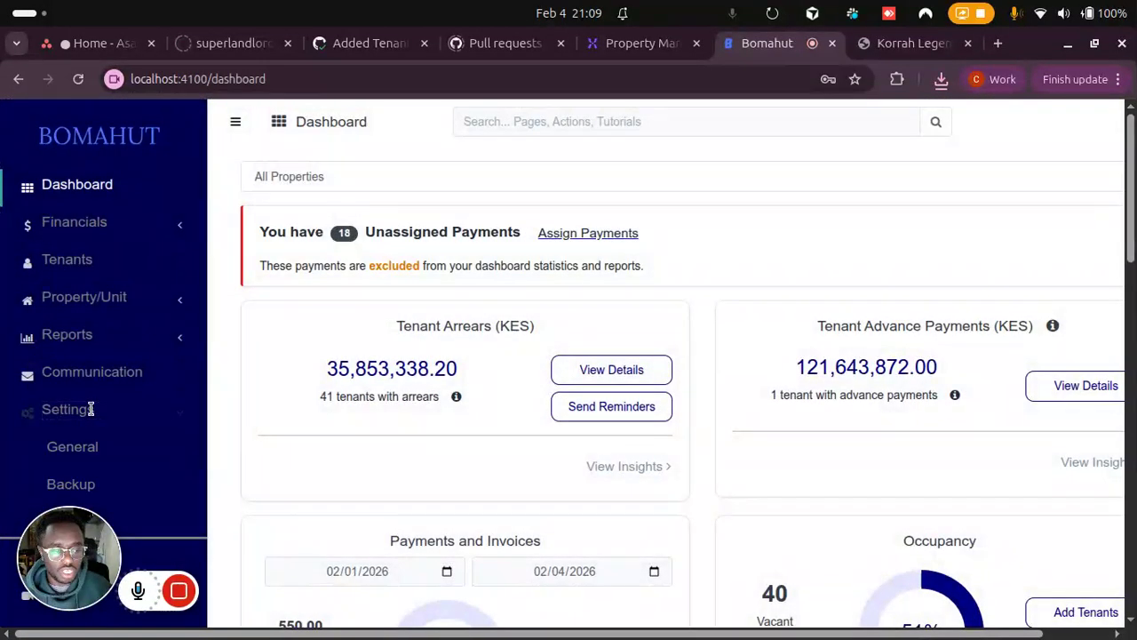
scroll(107, 404, "down", 1)
left_click(113, 393)
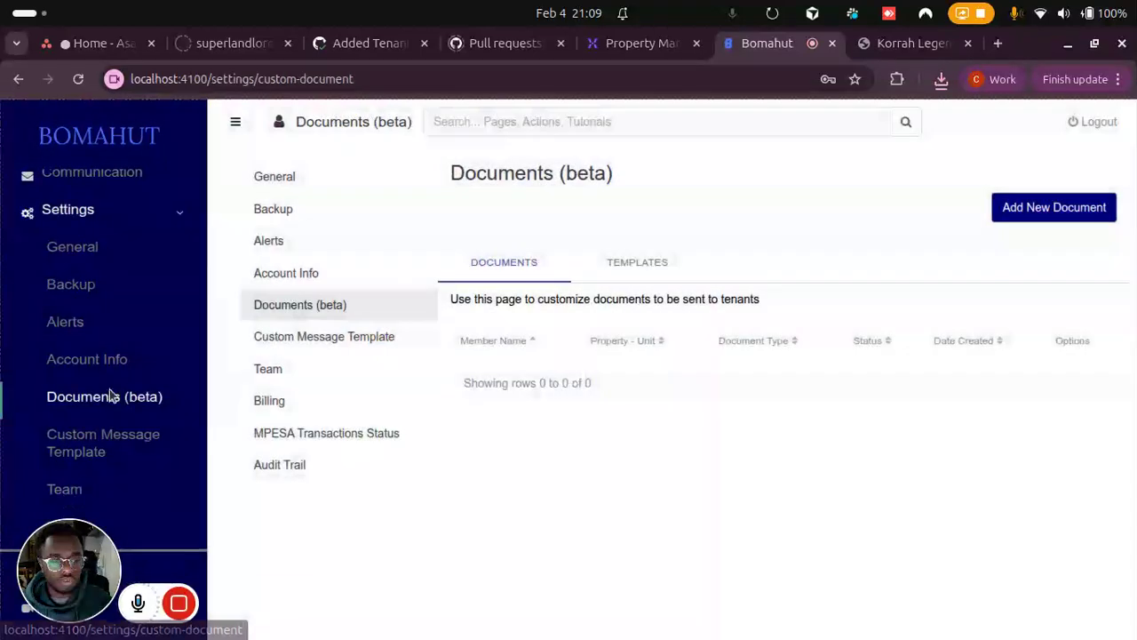
left_click(531, 408)
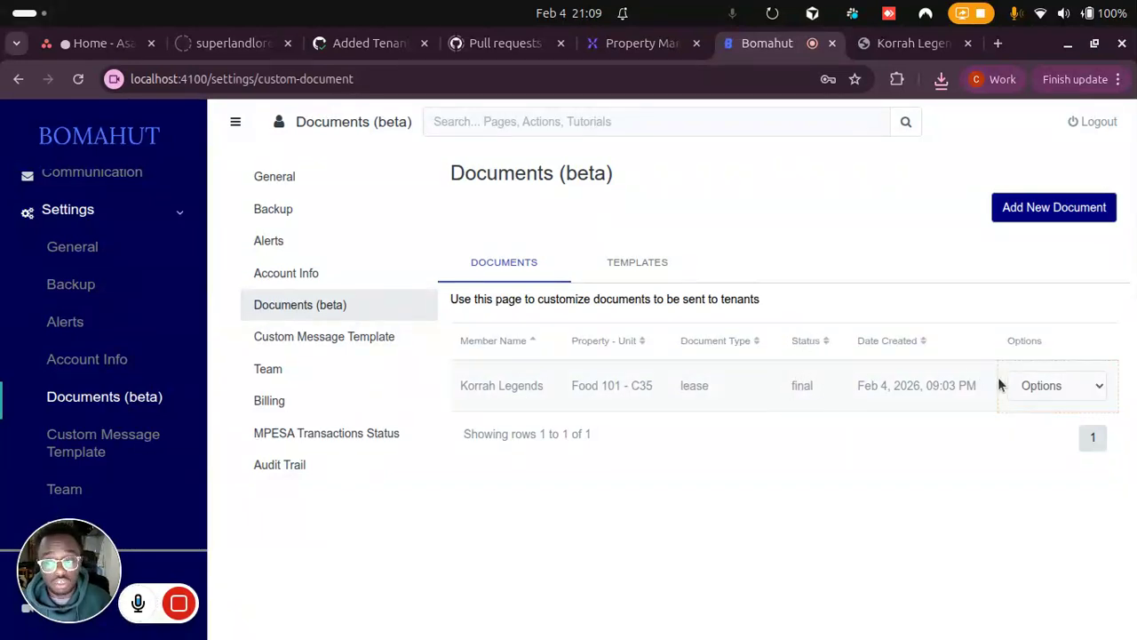
Step: Download the final lease document for unit Food 101 - C35 from the documents list and dismiss the download notice
left_click(1053, 387)
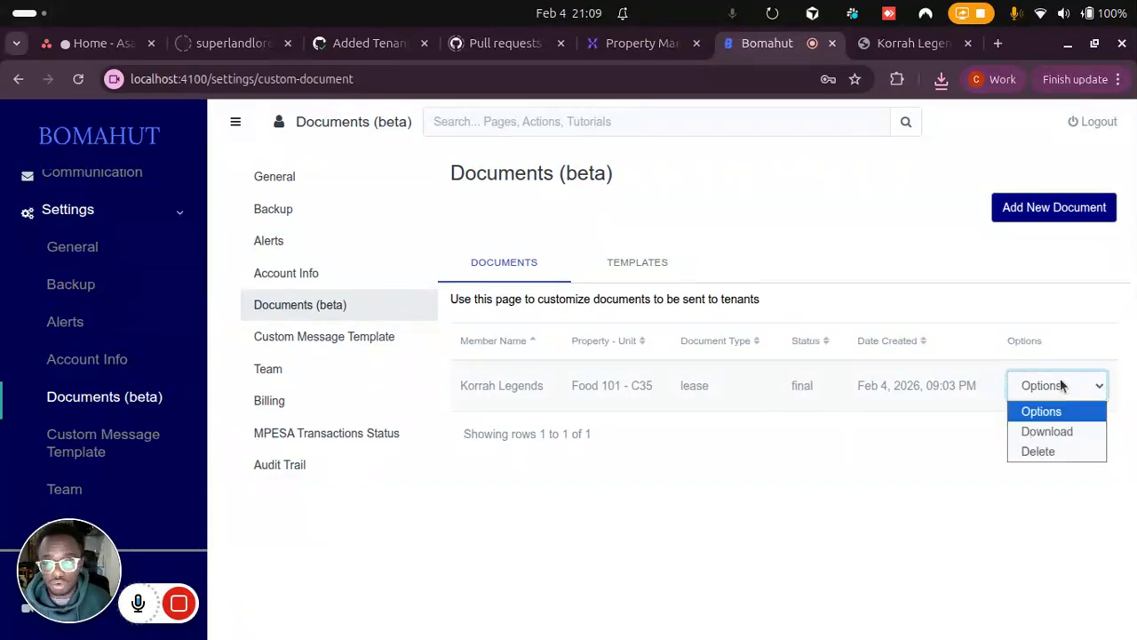
left_click(1053, 431)
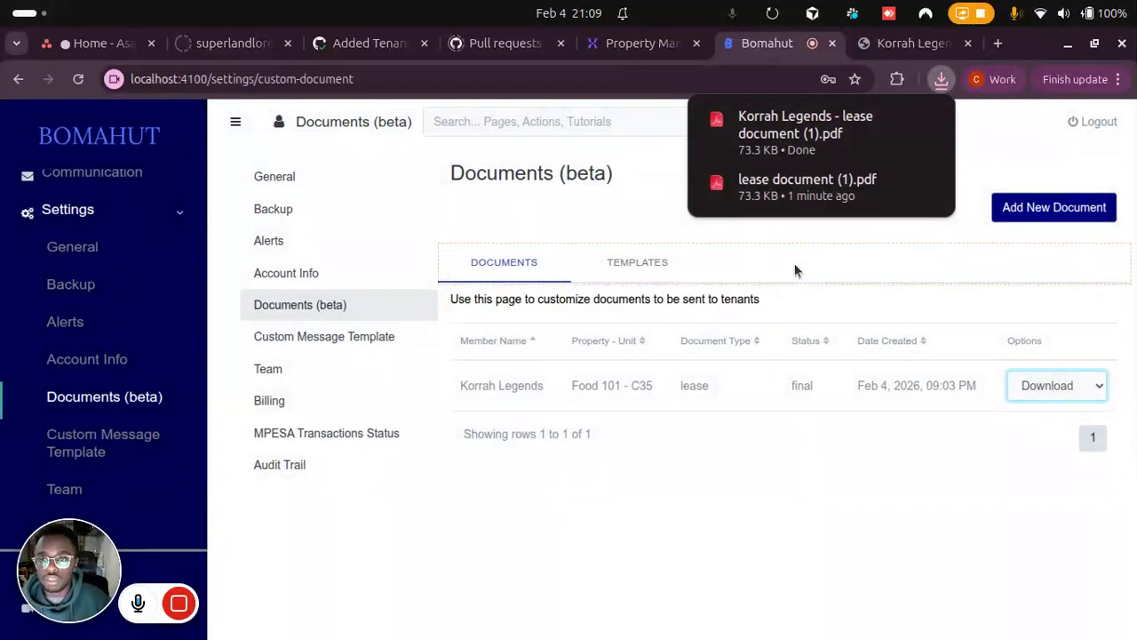
left_click(670, 510)
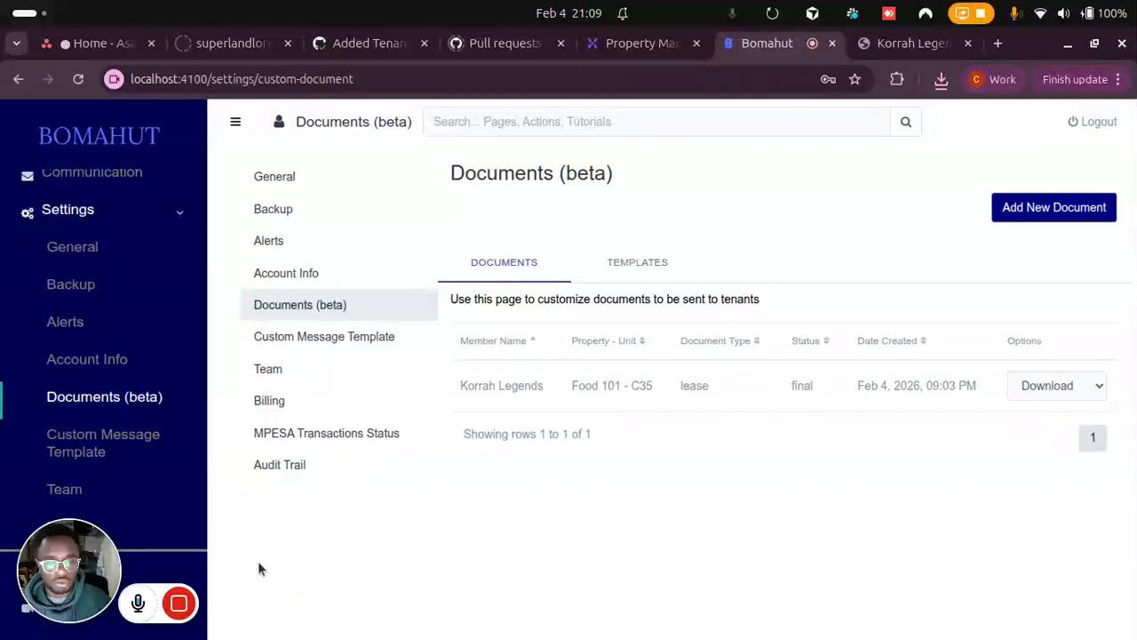
mouse_move(185, 605)
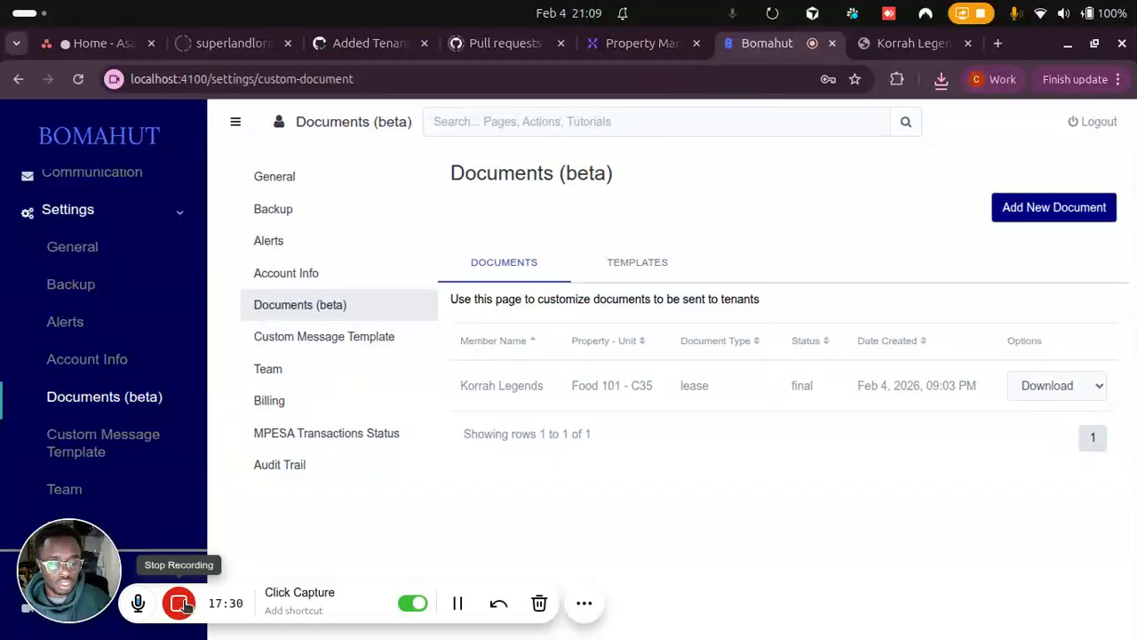